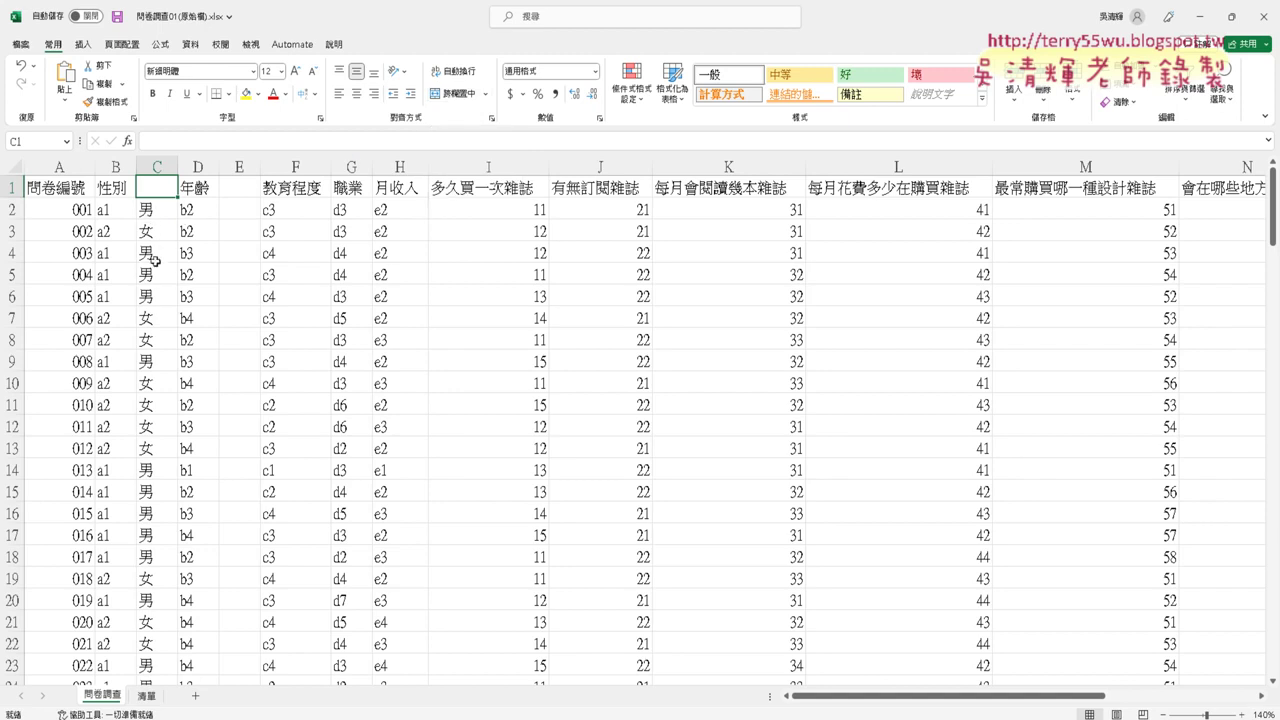
# Merge and center cells C4:C6 on the 問卷調查 sheet, accepting that only the uppermost value is kept
pyautogui.moveTo(155, 261); pyautogui.dragTo(158, 298)
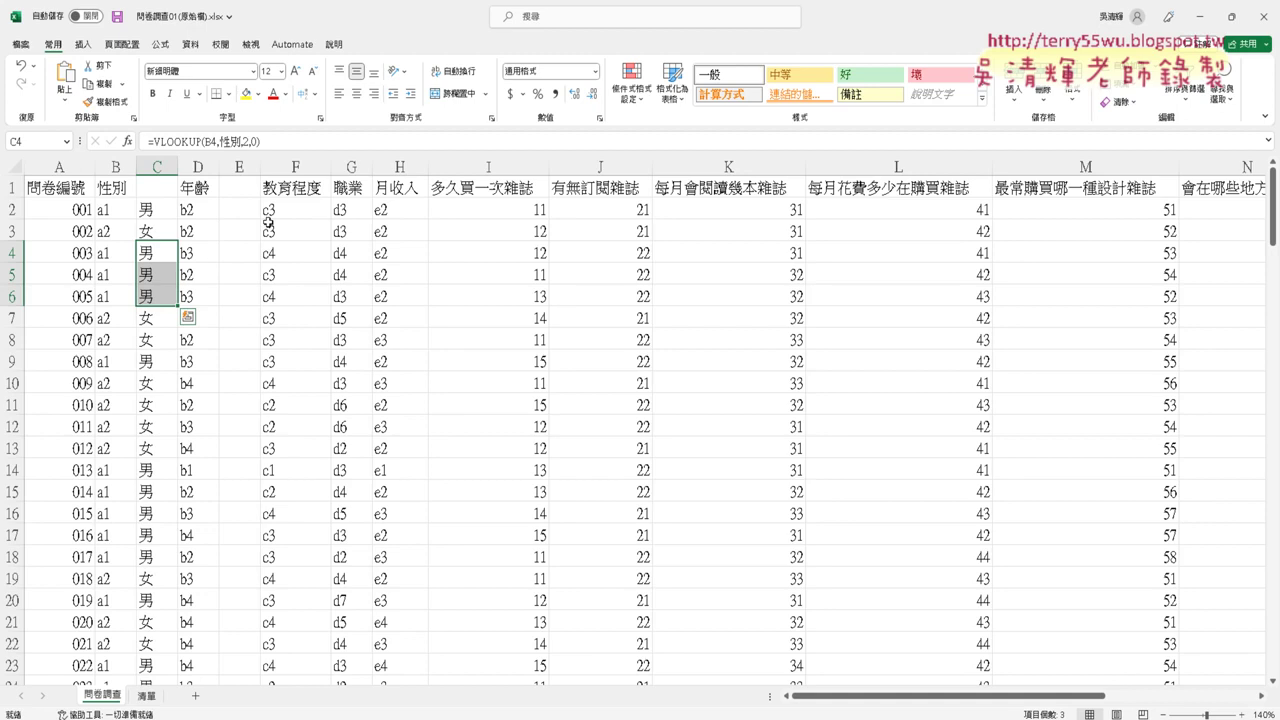
pyautogui.click(458, 93)
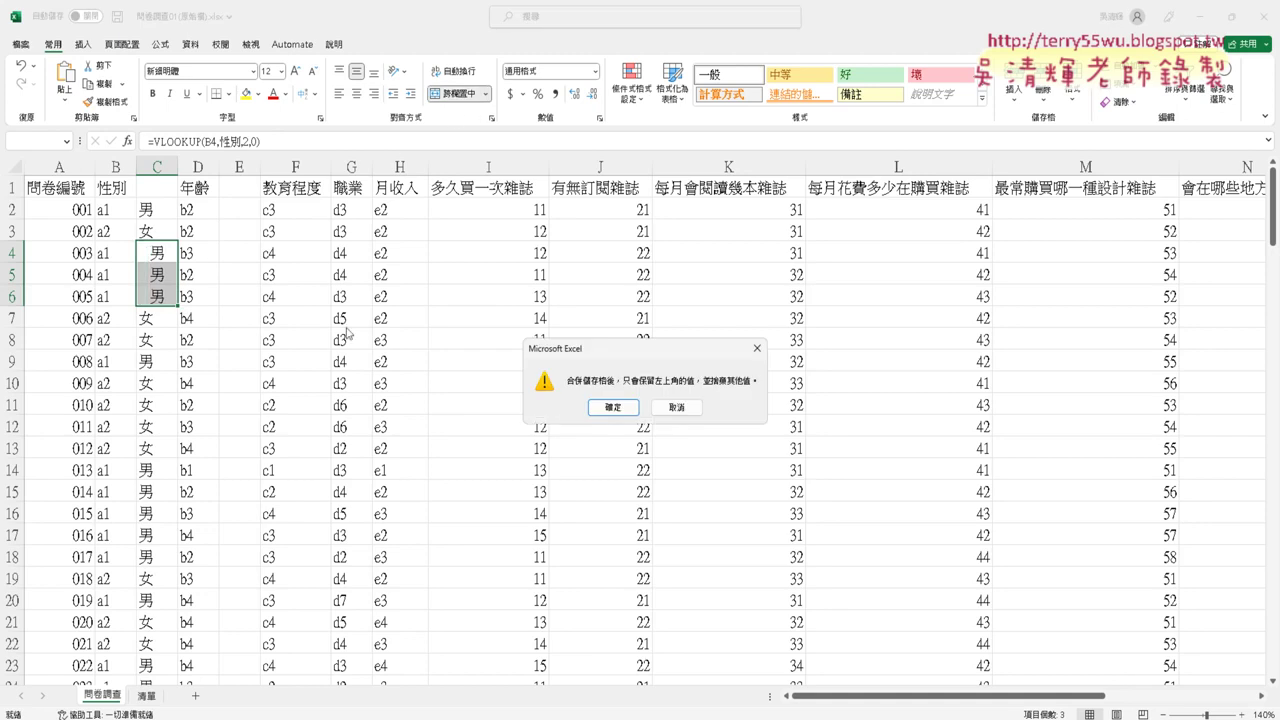
pyautogui.click(628, 410)
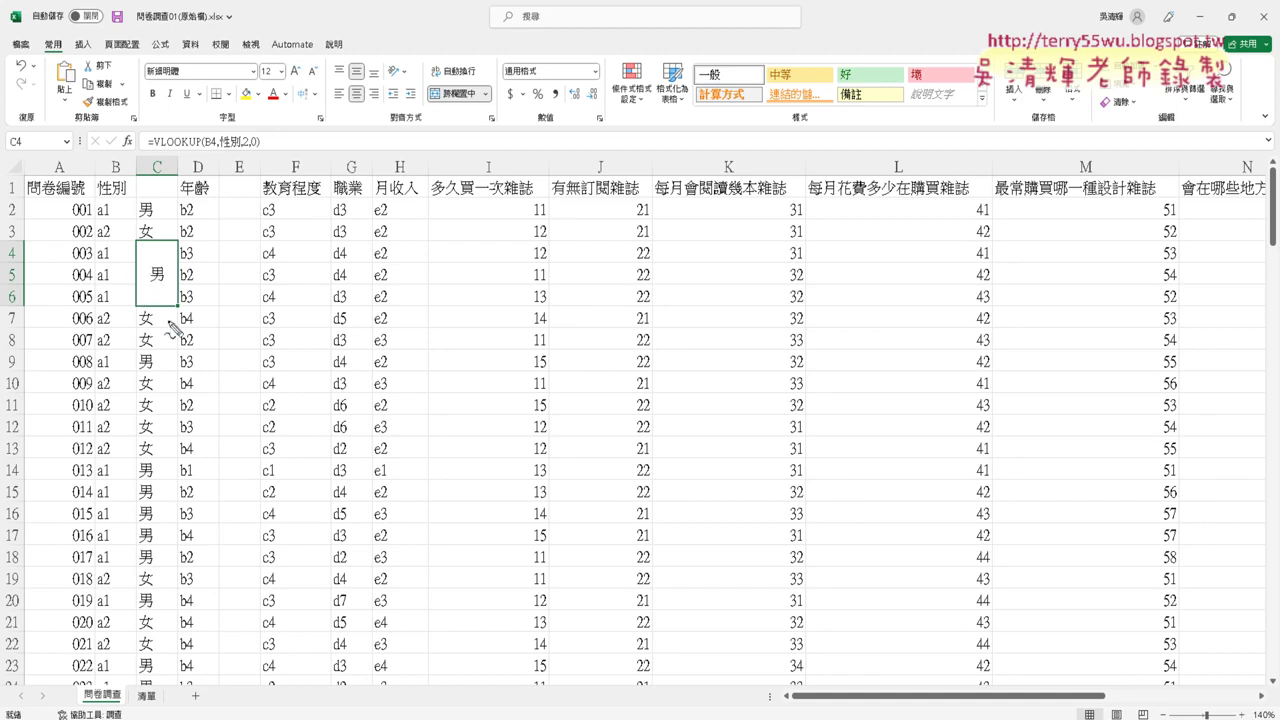
pyautogui.moveTo(170, 324)
pyautogui.mouseDown()
pyautogui.moveTo(128, 266)
pyautogui.moveTo(193, 250)
pyautogui.moveTo(180, 322)
pyautogui.moveTo(155, 318)
pyautogui.mouseUp()
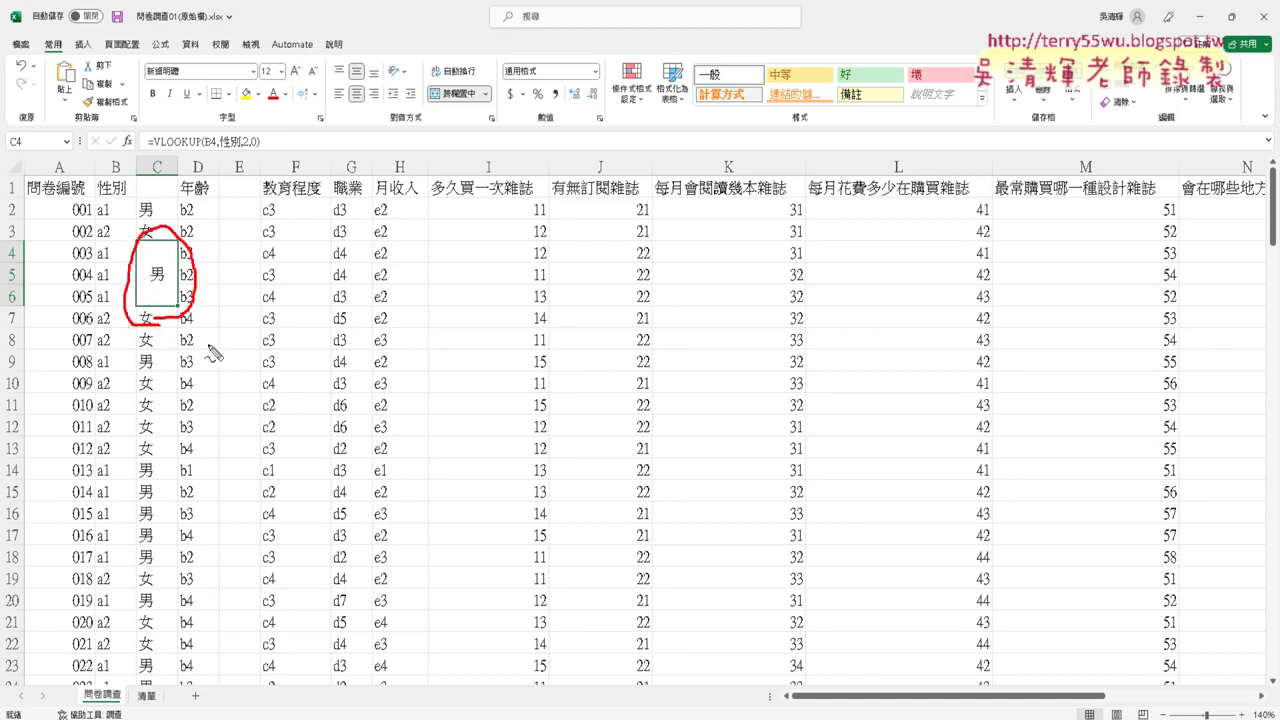
pyautogui.moveTo(300, 490)
pyautogui.mouseDown()
pyautogui.moveTo(188, 322)
pyautogui.moveTo(196, 370)
pyautogui.mouseUp()
pyautogui.moveTo(188, 322); pyautogui.dragTo(208, 336)
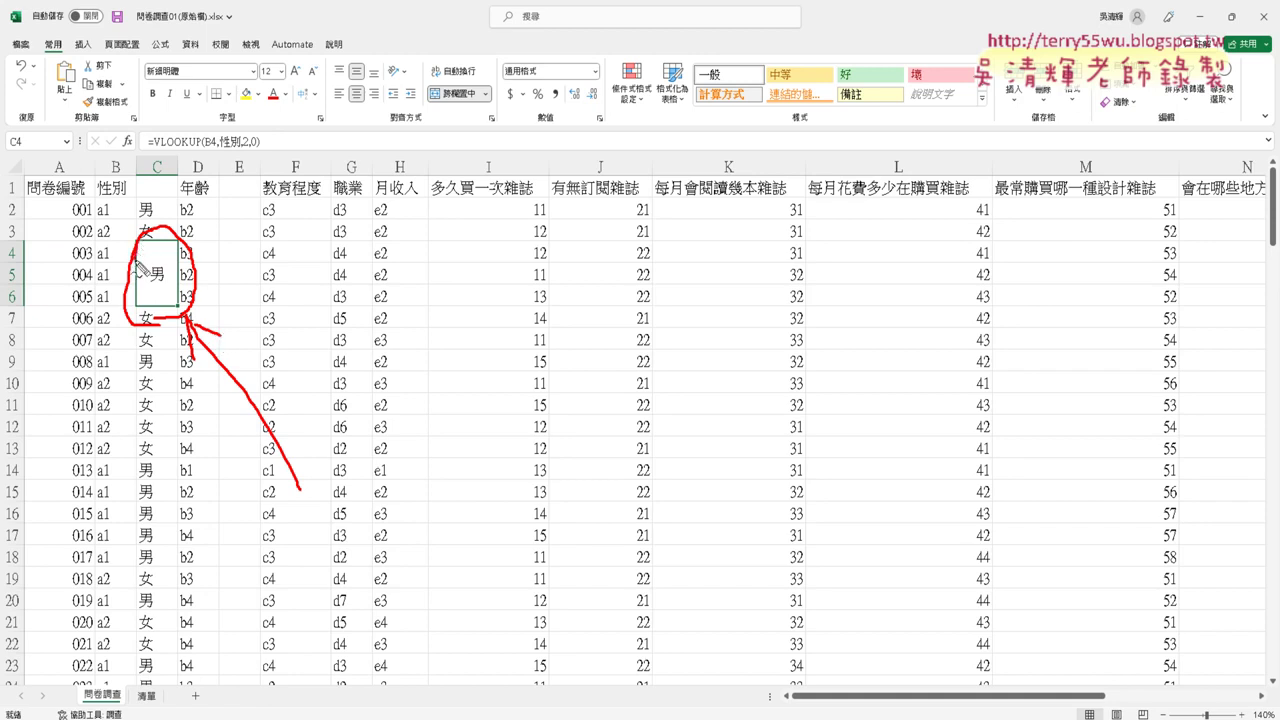
pyautogui.moveTo(174, 262)
pyautogui.mouseDown()
pyautogui.moveTo(142, 259)
pyautogui.moveTo(180, 262)
pyautogui.mouseUp()
pyautogui.press('Escape')
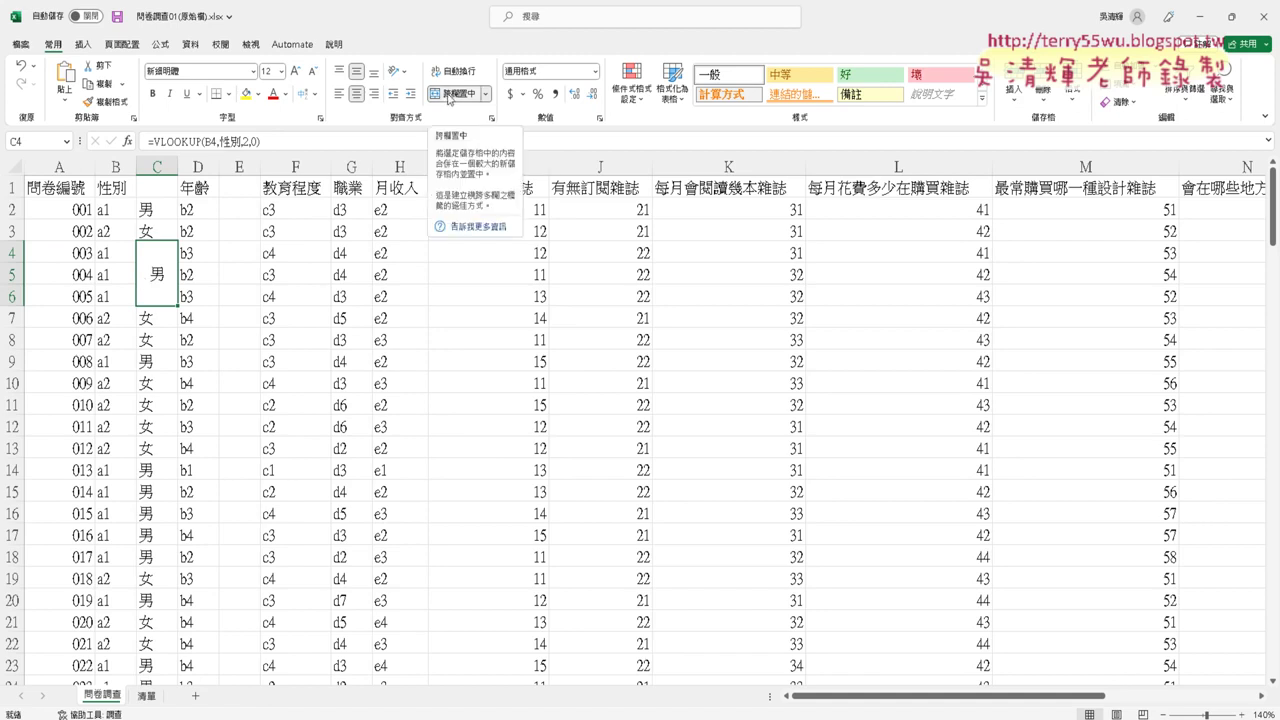
# Unmerge cells C4:C6 and fill the VLOOKUP formula from C4 down to C6
pyautogui.click(448, 95)
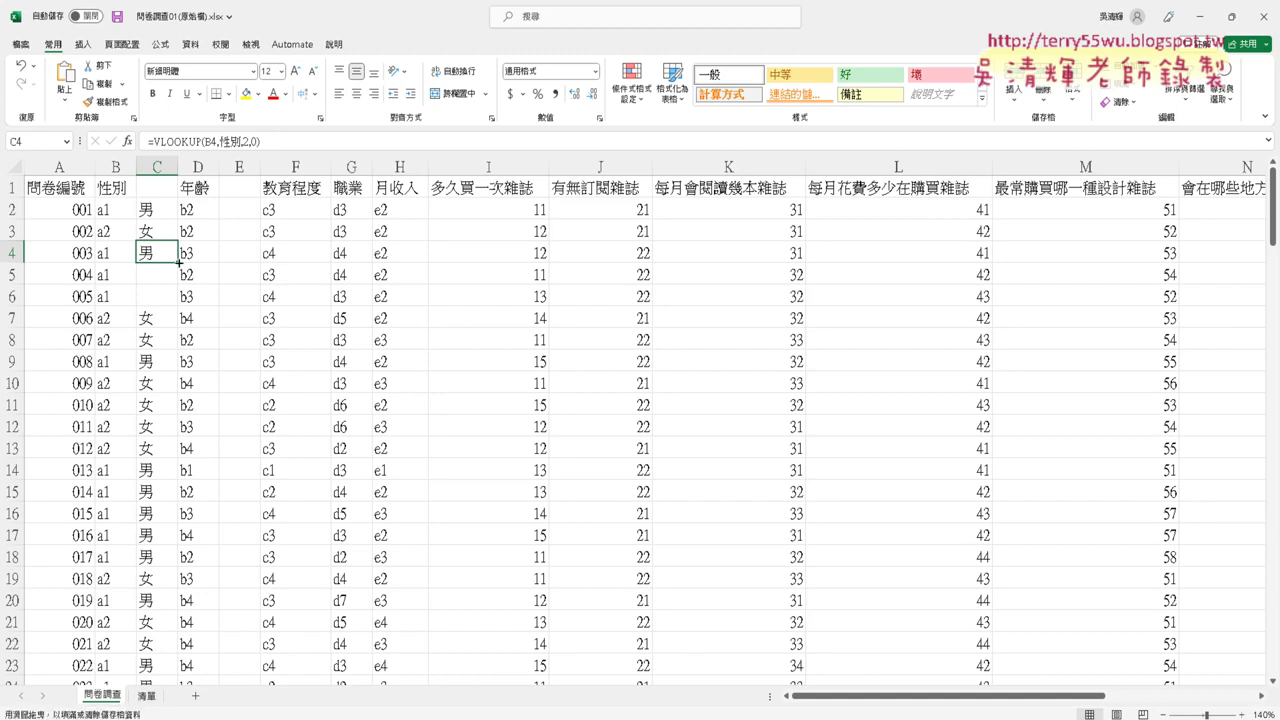
pyautogui.moveTo(178, 262); pyautogui.dragTo(180, 306)
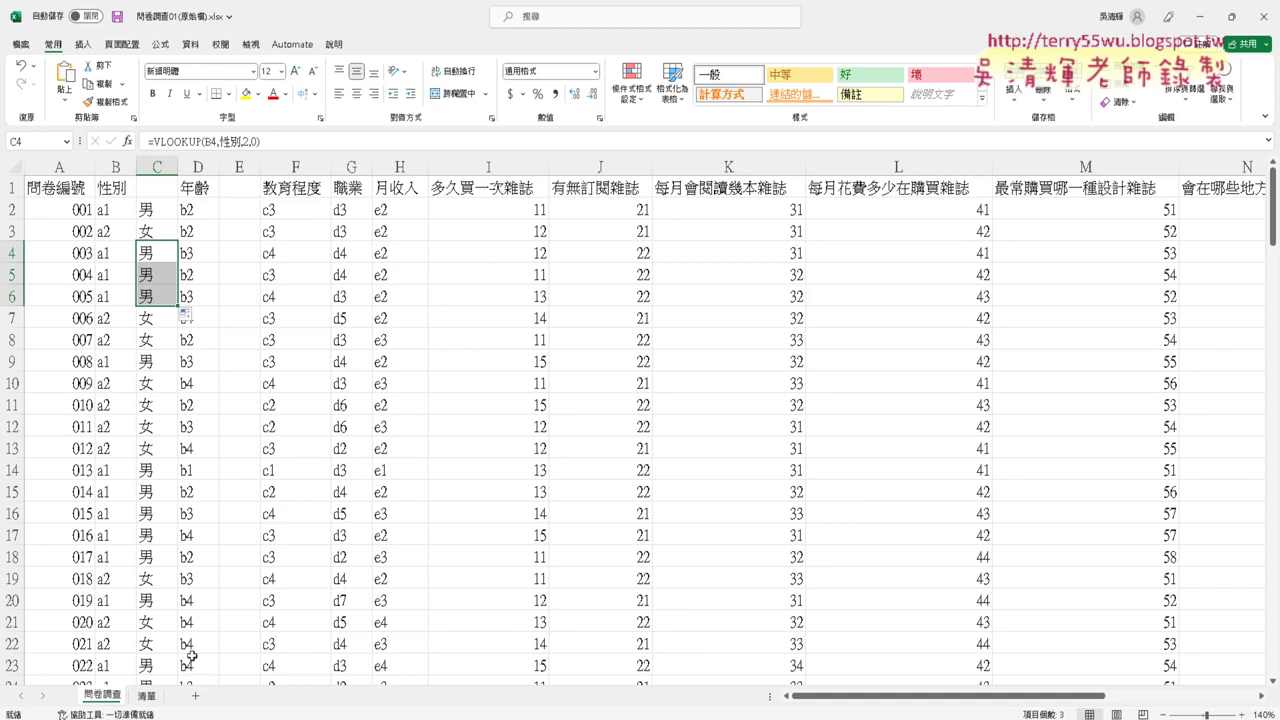
# Switch to the PowerPoint presentation about questionnaire analysis to review its slide, and return to the Excel workbook
pyautogui.moveTo(347, 716)
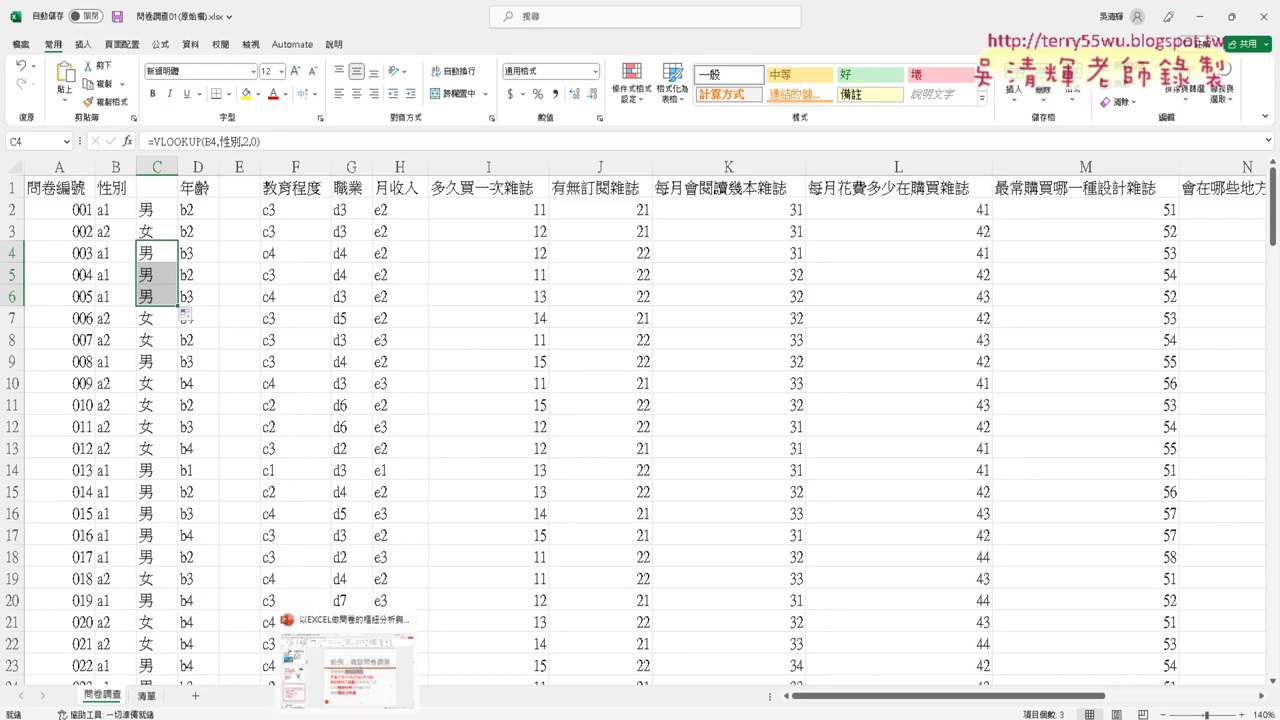
pyautogui.click(348, 665)
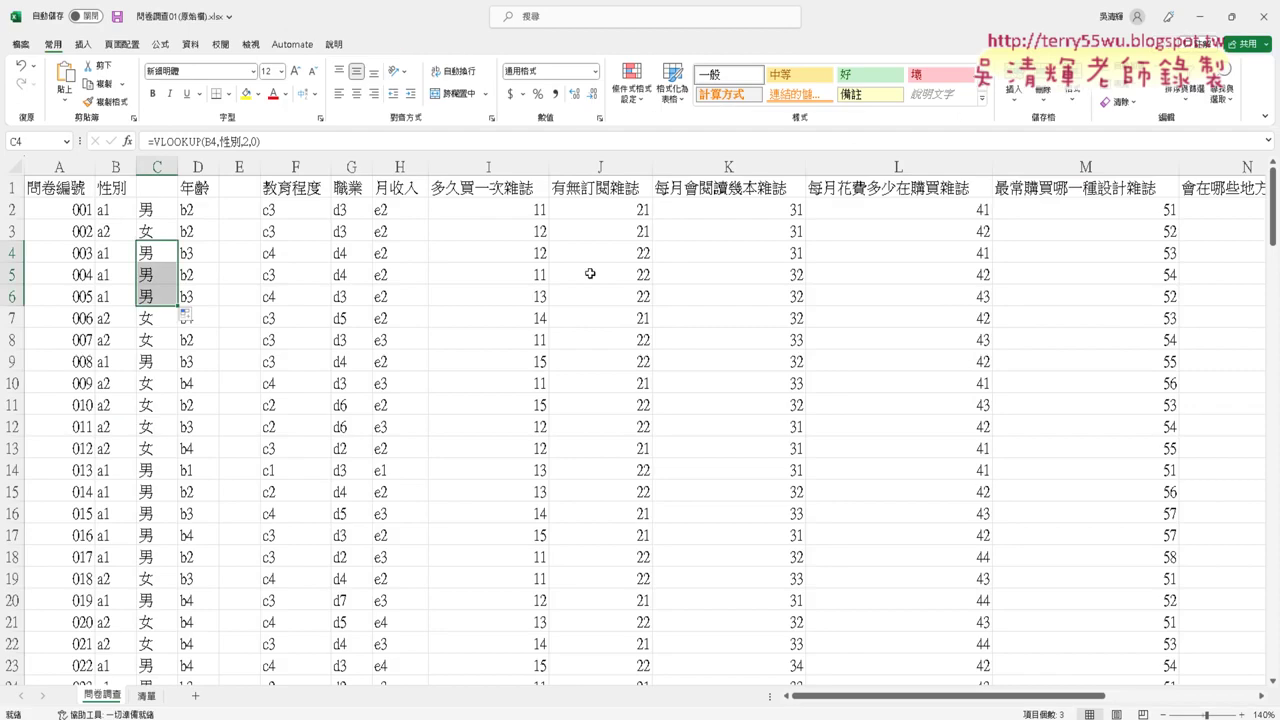
pyautogui.click(1199, 16)
# Select the gender code table A2:B3 on the 清單 sheet to check its range name
pyautogui.click(150, 696)
pyautogui.click(62, 233)
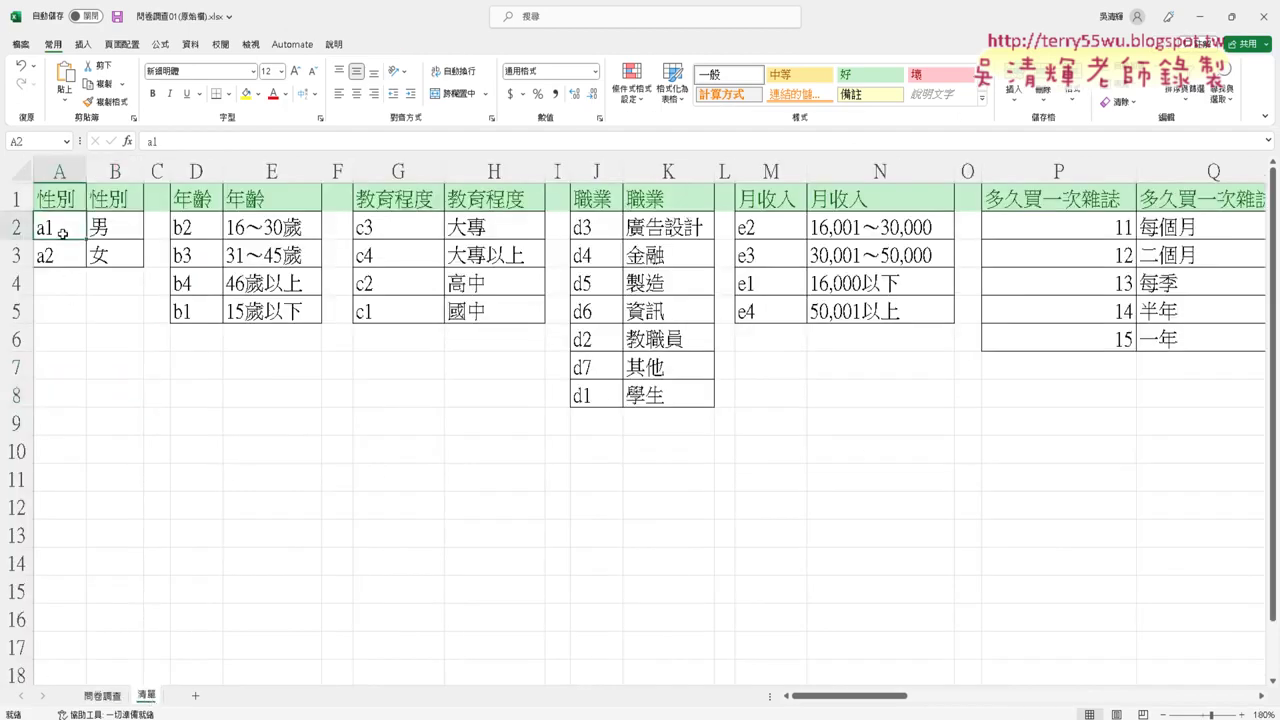
pyautogui.moveTo(62, 233); pyautogui.dragTo(115, 258)
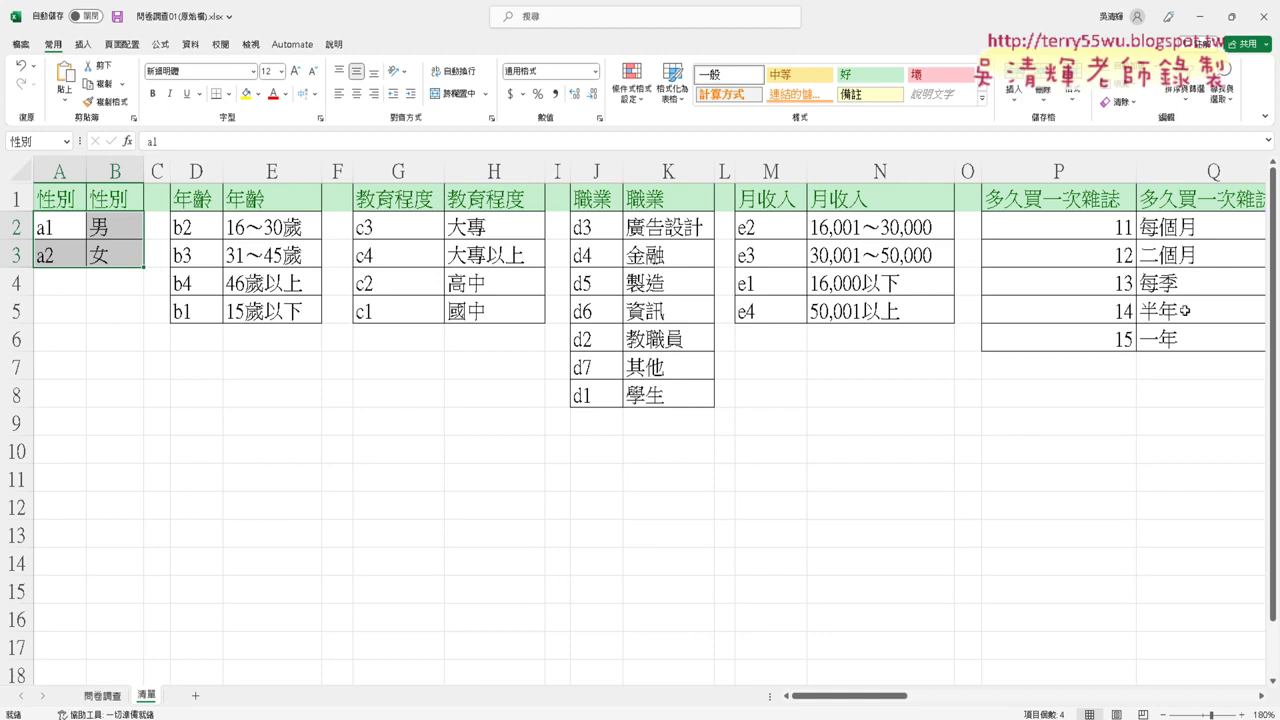
# Name the age code table D2:E5 年齡, reusing the heading text from D1
pyautogui.click(193, 227)
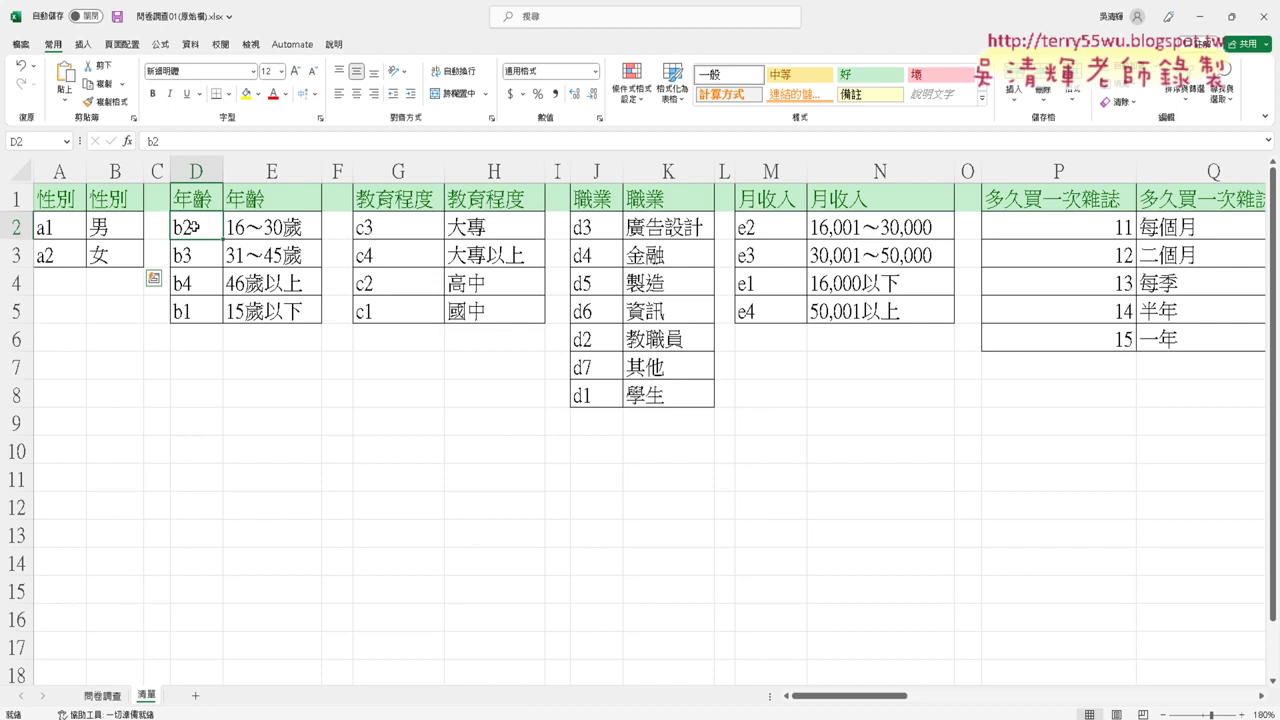
pyautogui.moveTo(195, 227); pyautogui.dragTo(264, 306)
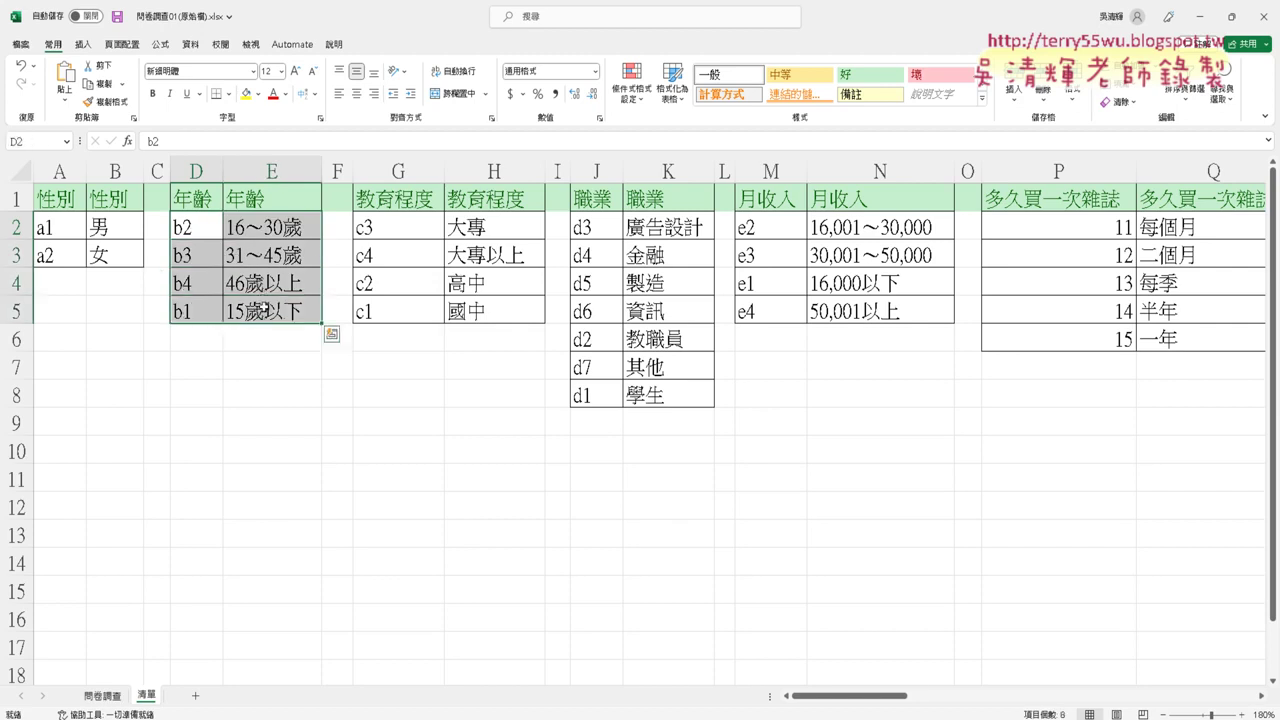
pyautogui.click(196, 228)
pyautogui.moveTo(195, 228); pyautogui.dragTo(264, 311)
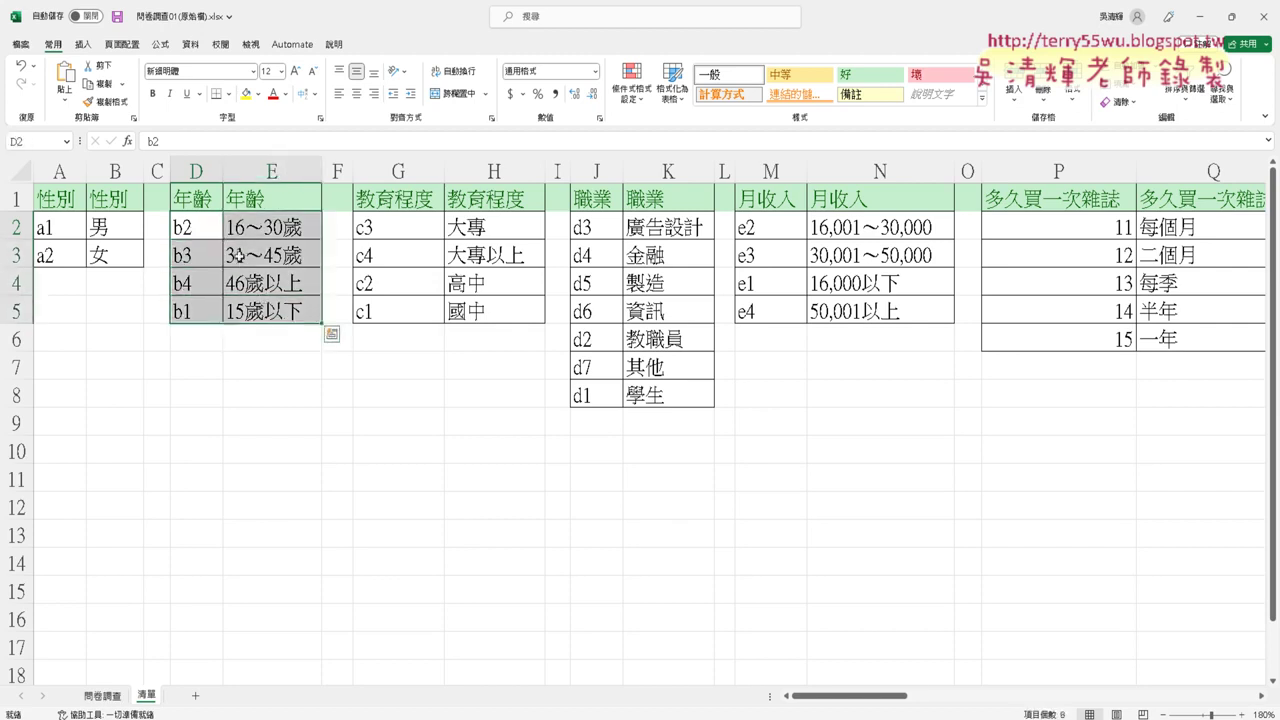
pyautogui.click(198, 202)
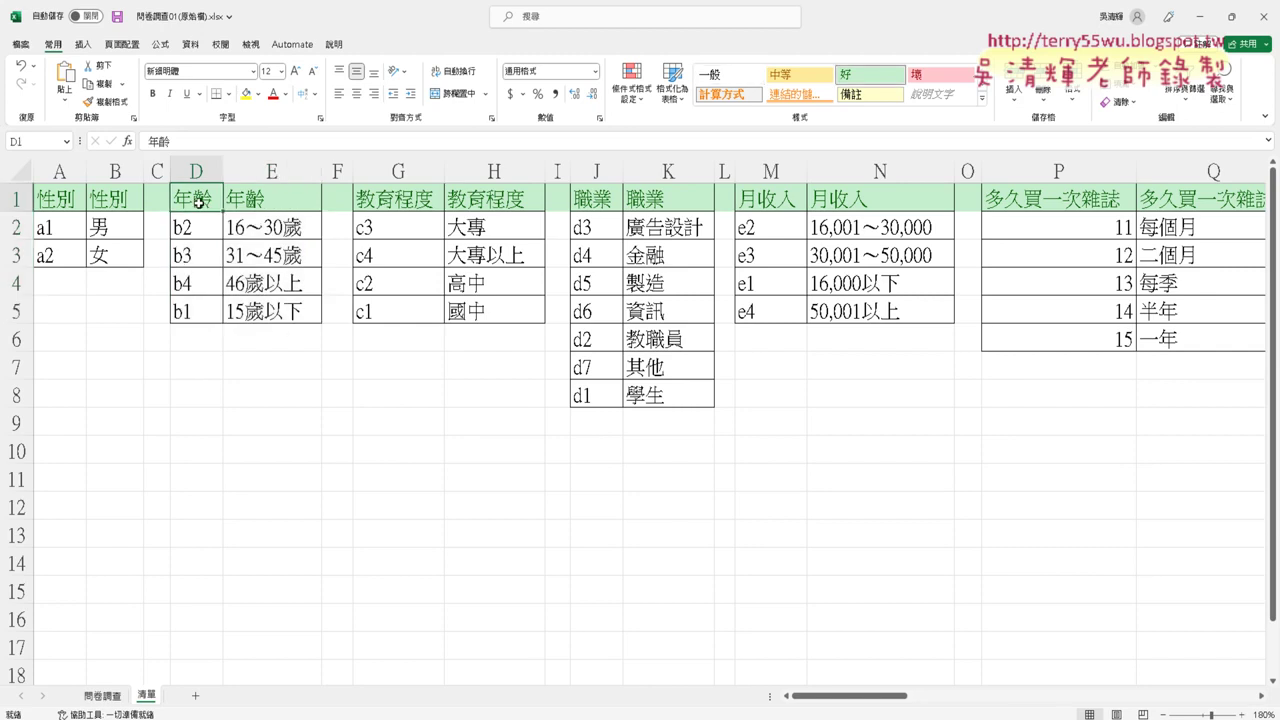
pyautogui.hotkey('ctrl', 'c')
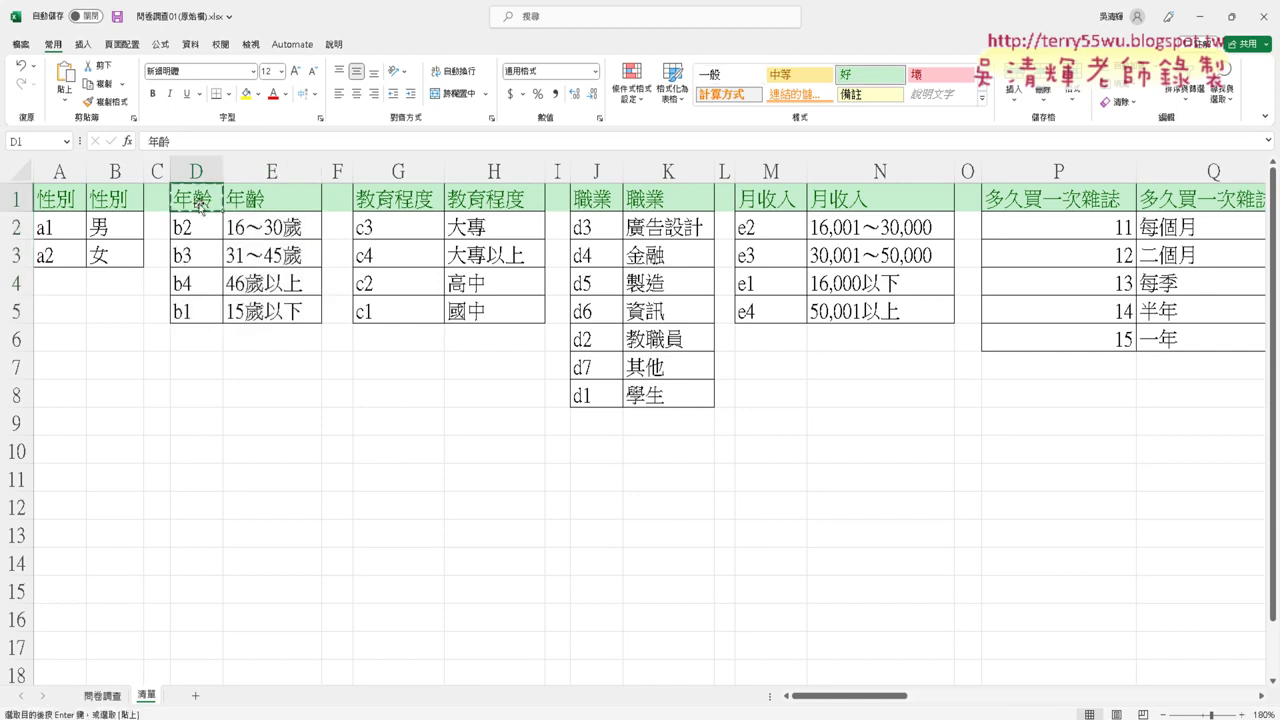
pyautogui.moveTo(196, 229); pyautogui.dragTo(252, 308)
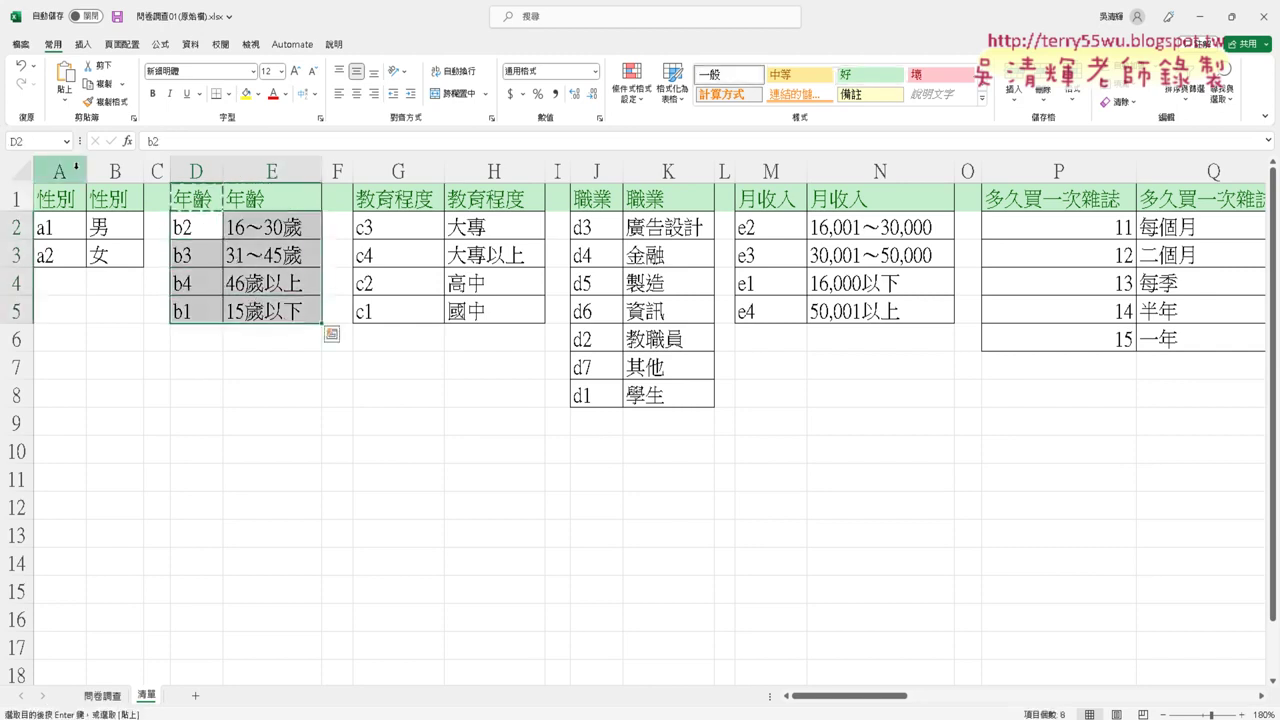
pyautogui.click(34, 139)
pyautogui.write('年齡')
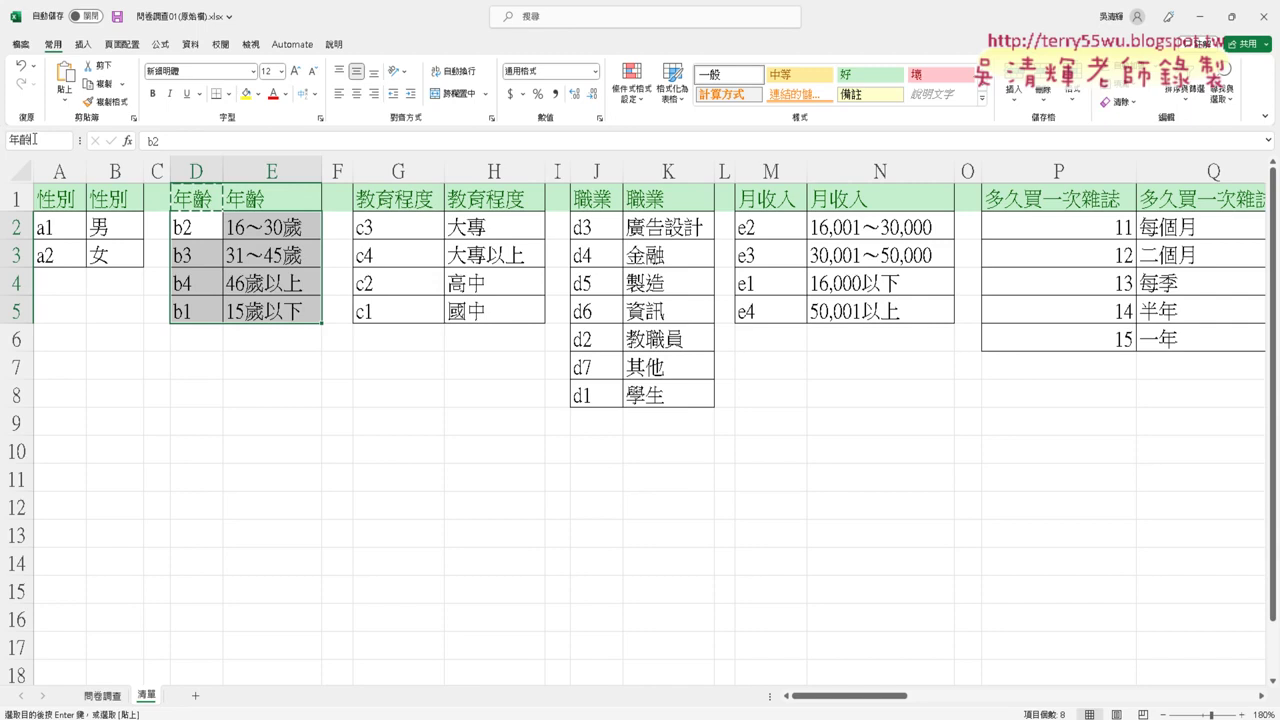
pyautogui.press('Return')
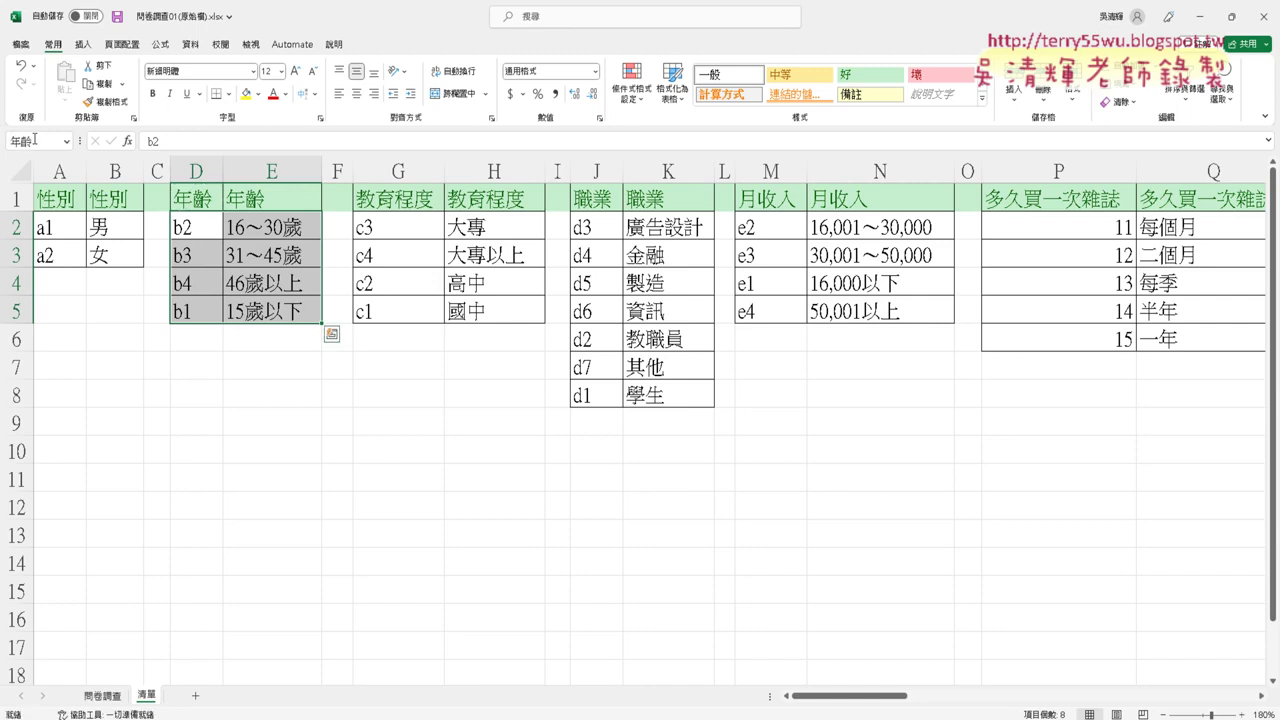
# Name the education code table G2:H5 教育程度, reusing the heading text copied from G1
pyautogui.click(414, 197)
pyautogui.hotkey('ctrl', 'c')
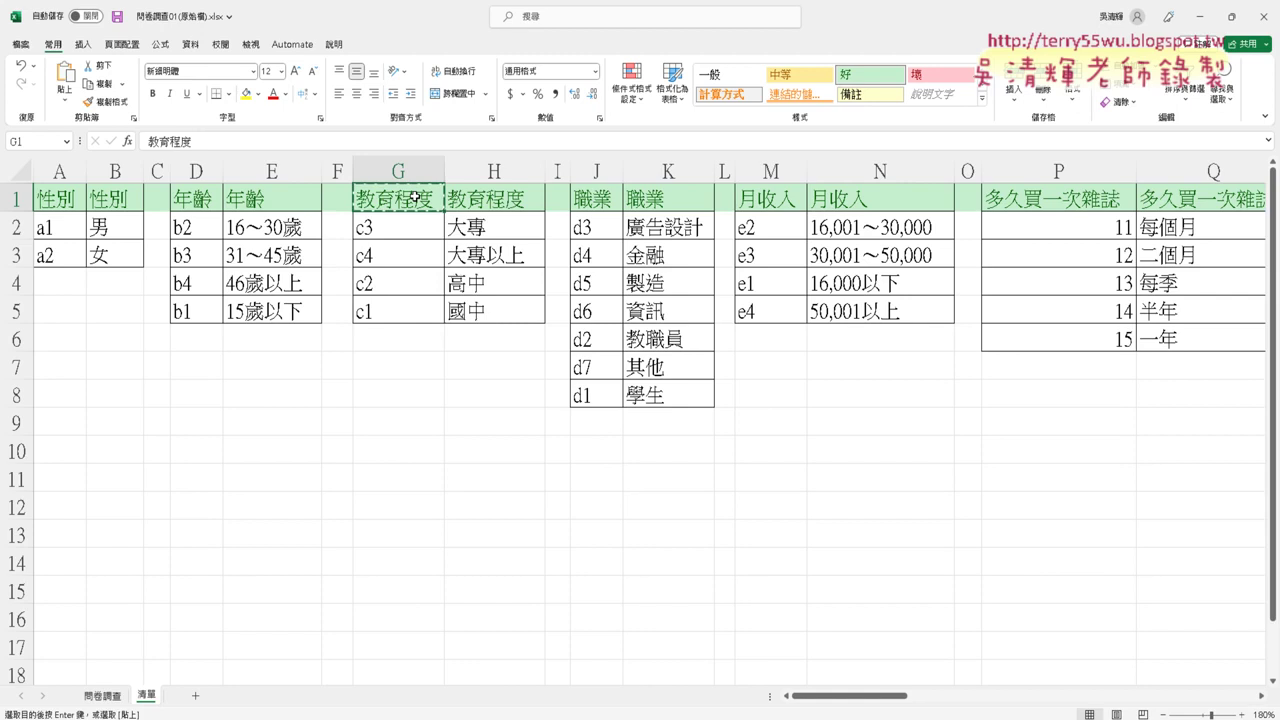
pyautogui.moveTo(409, 224); pyautogui.dragTo(540, 318)
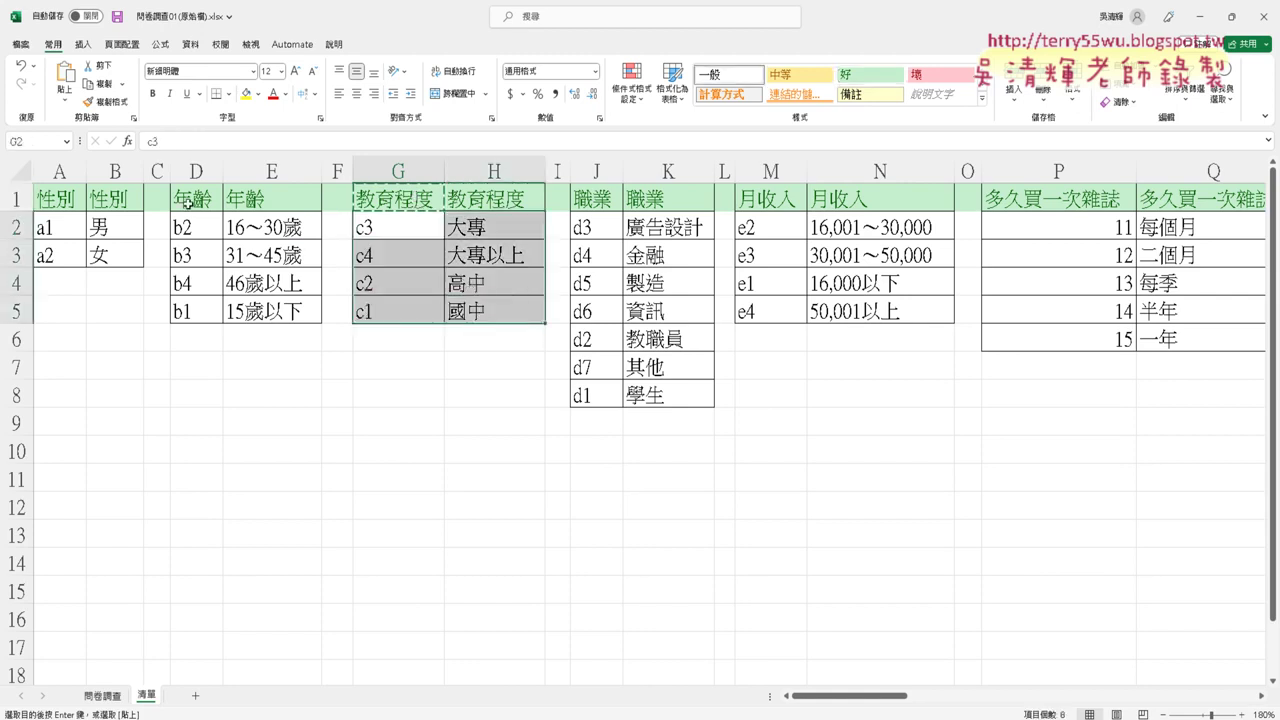
pyautogui.click(48, 136)
pyautogui.hotkey('ctrl', 'v')
pyautogui.press('Return')
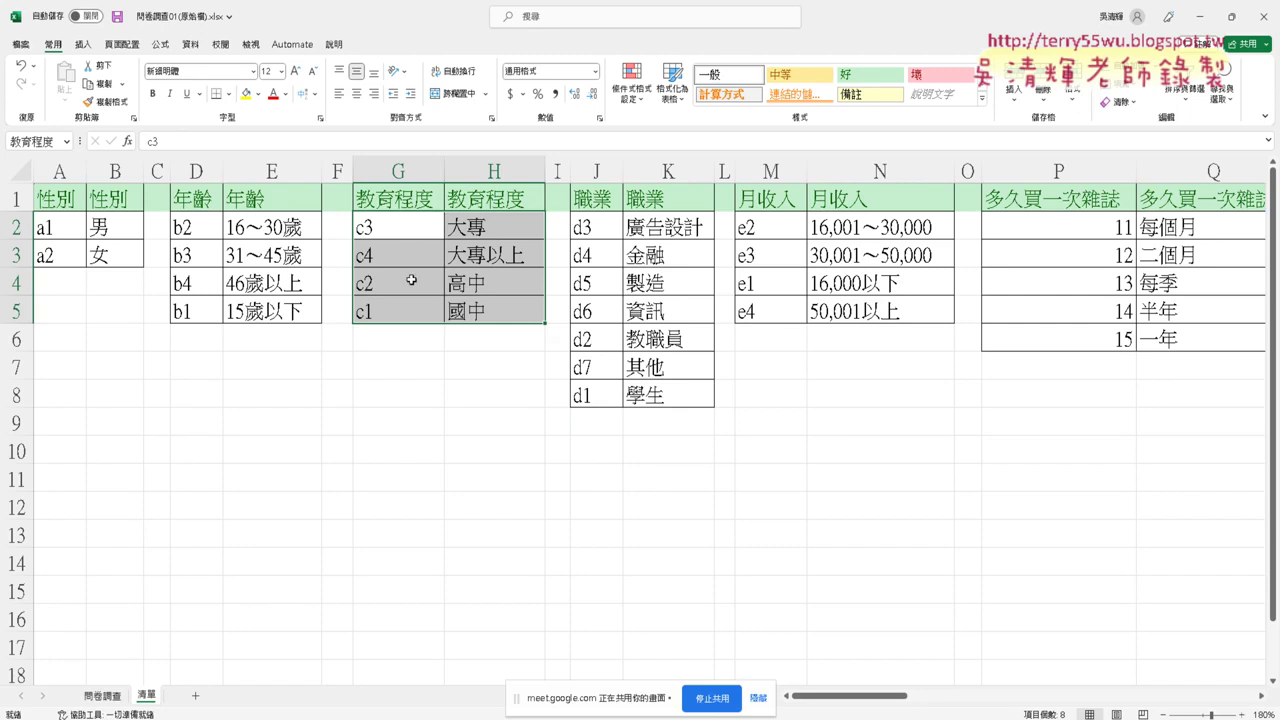
# Name the occupation code table J2:K8 職業, reusing the heading text copied from J1
pyautogui.moveTo(582, 224); pyautogui.dragTo(663, 391)
pyautogui.click(597, 199)
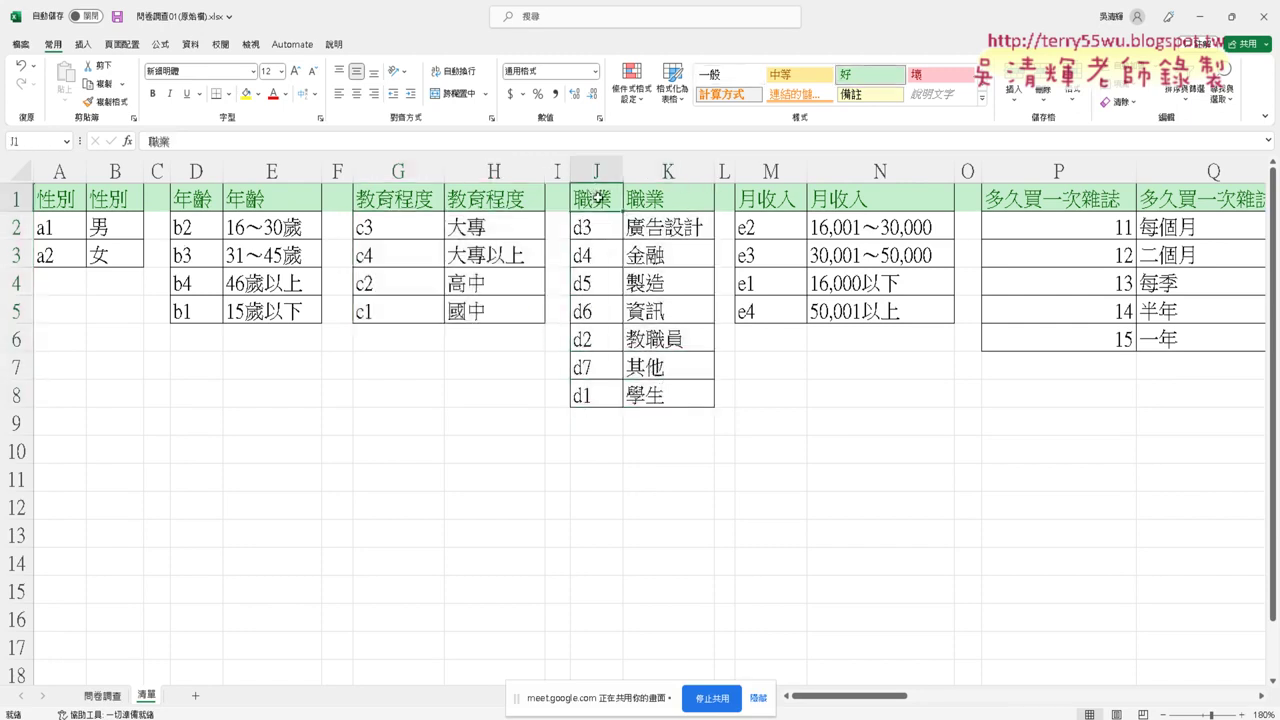
pyautogui.hotkey('ctrl', 'c')
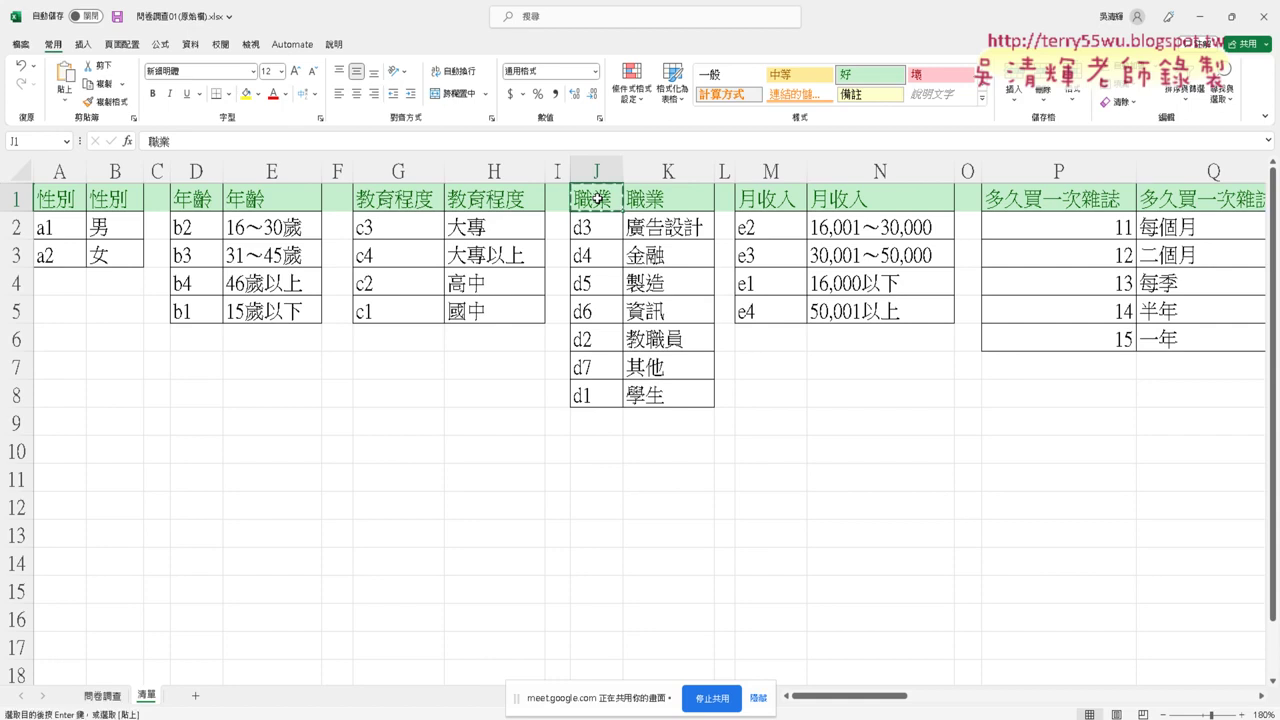
pyautogui.moveTo(600, 236); pyautogui.dragTo(680, 400)
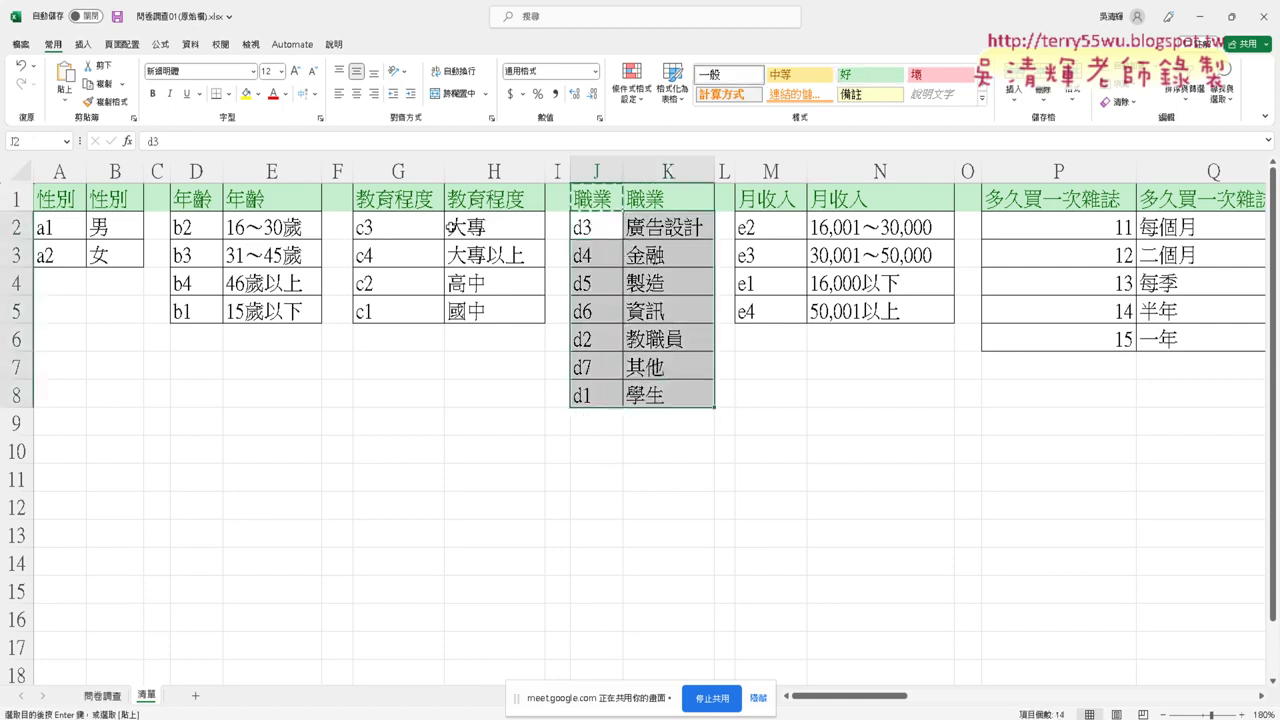
pyautogui.click(46, 142)
pyautogui.write('職業')
pyautogui.press('Return')
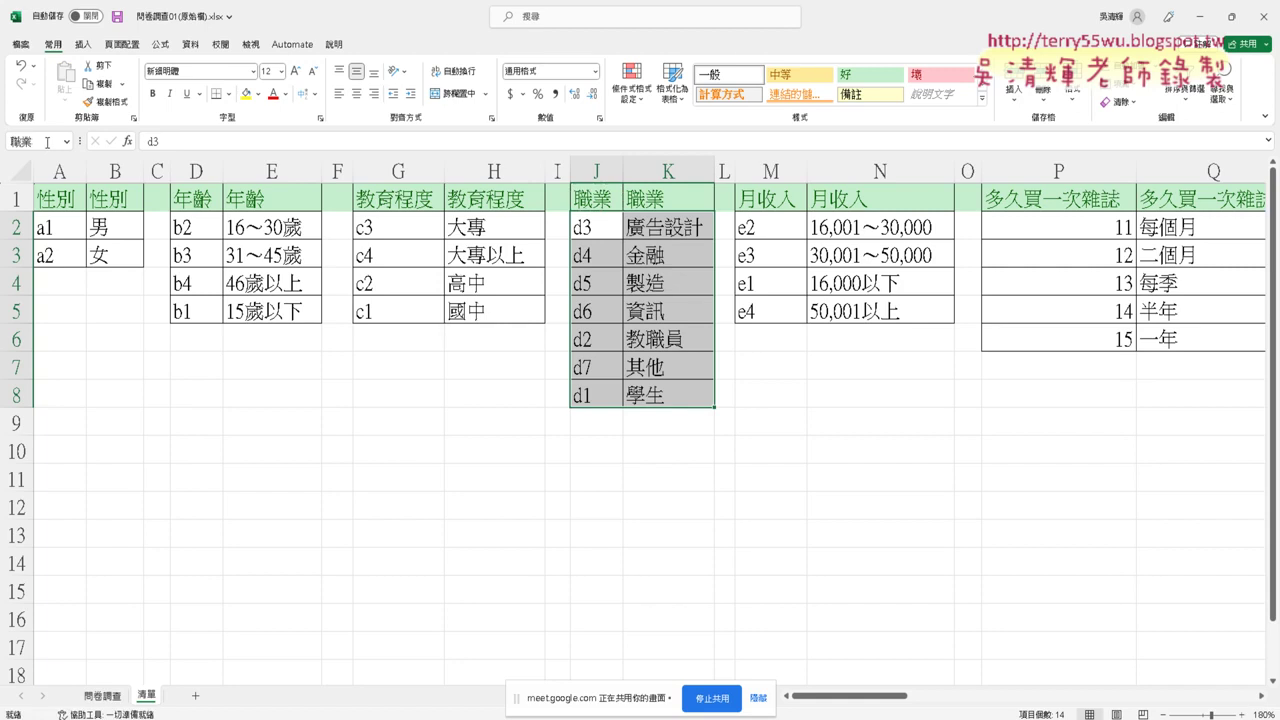
# Name the monthly income code table M2:N5 月收入, reusing the heading text copied from M1
pyautogui.click(773, 204)
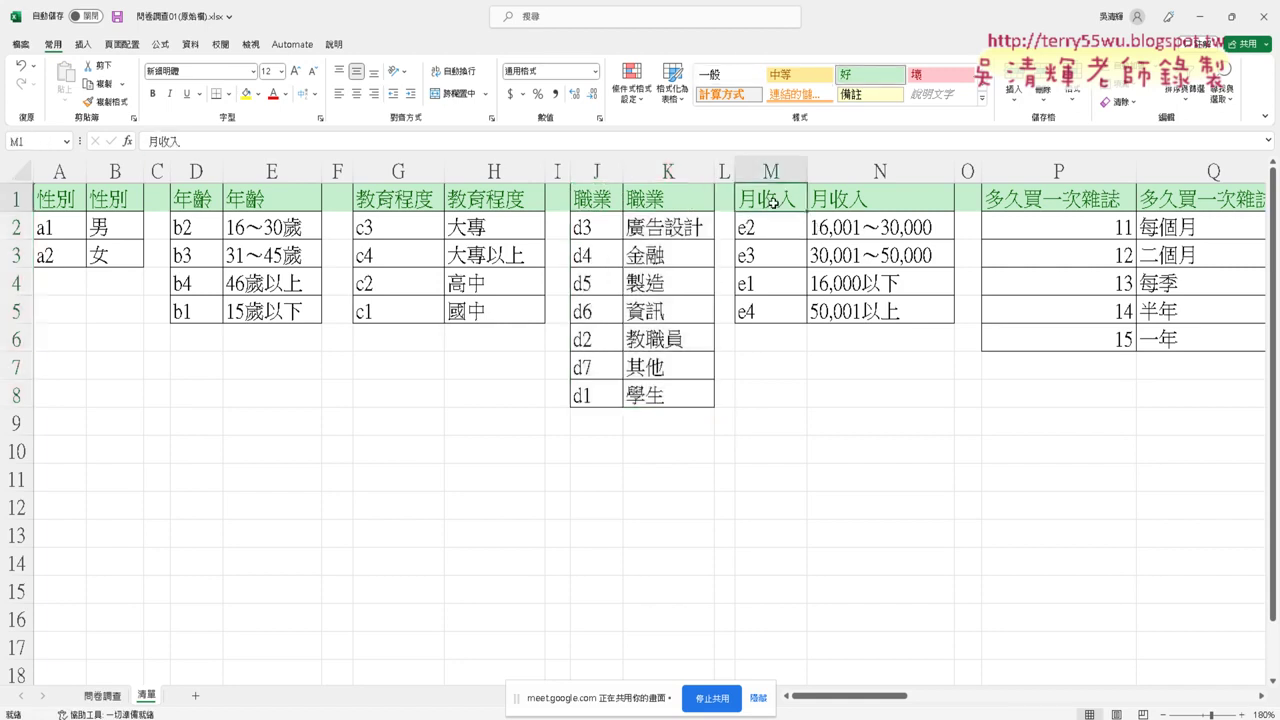
pyautogui.hotkey('ctrl', 'c')
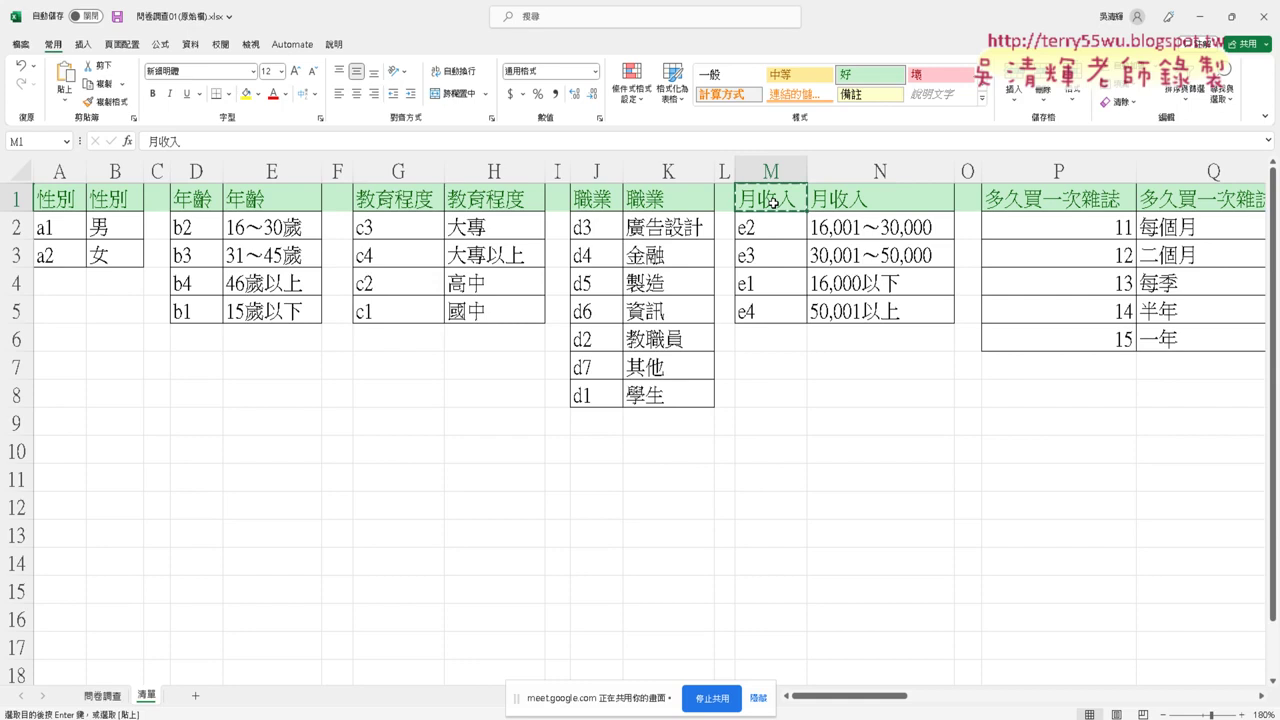
pyautogui.moveTo(749, 229); pyautogui.dragTo(870, 310)
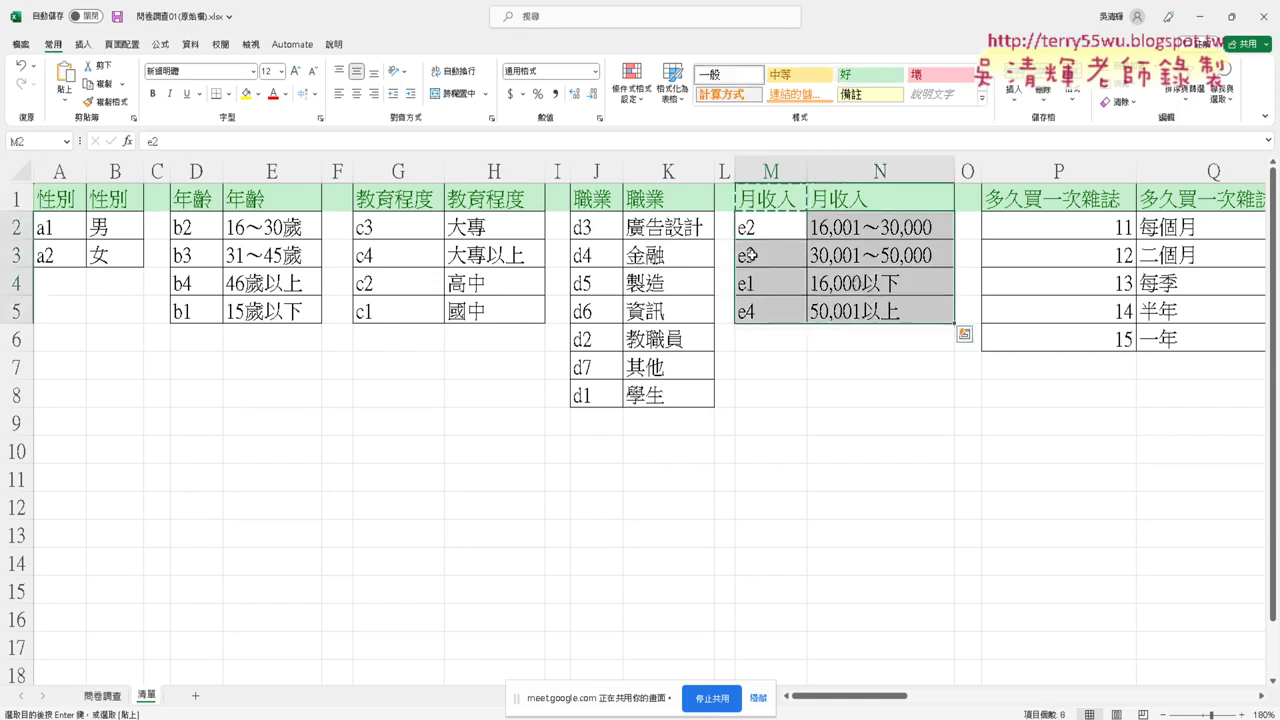
pyautogui.click(772, 201)
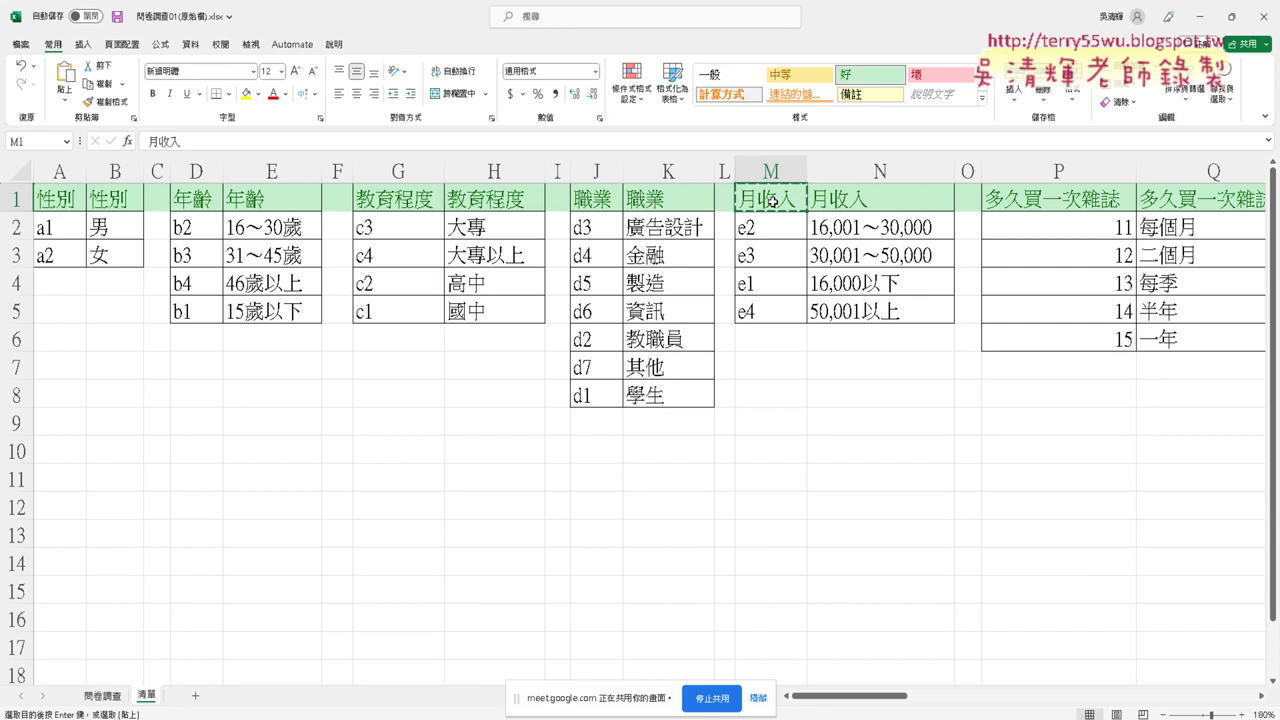
pyautogui.click(777, 222)
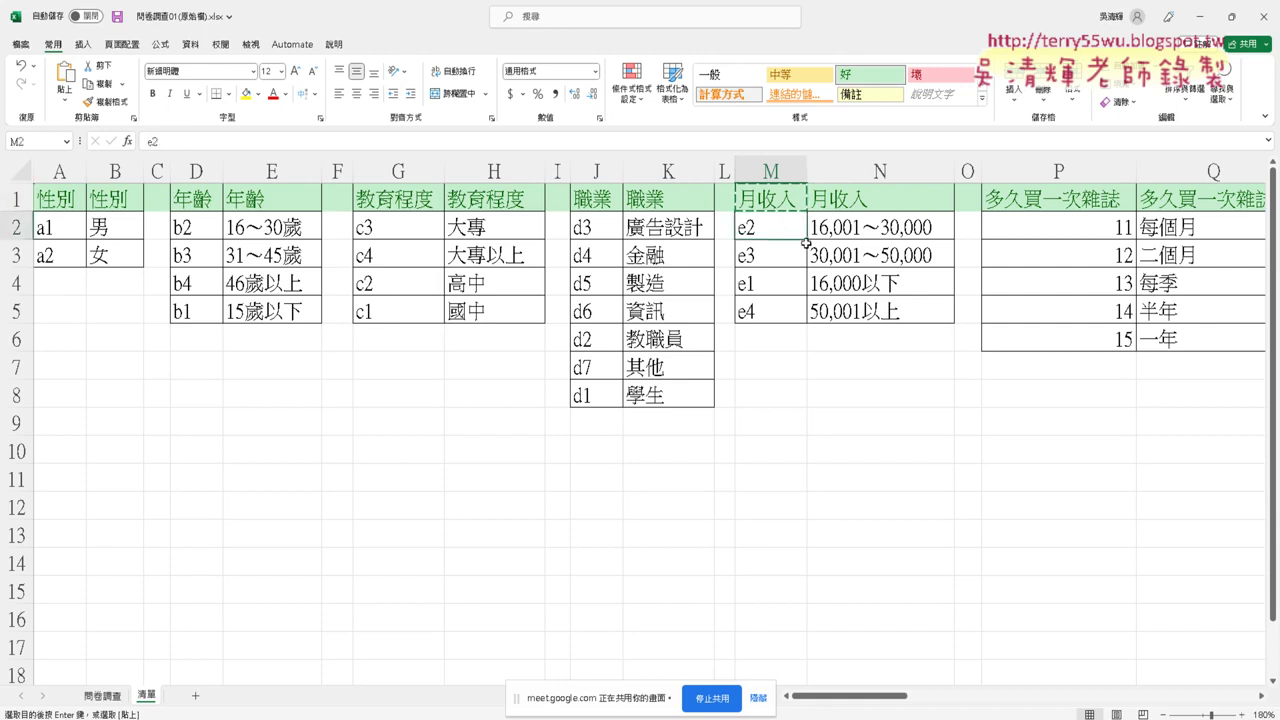
pyautogui.moveTo(806, 243); pyautogui.dragTo(866, 301)
pyautogui.click(44, 146)
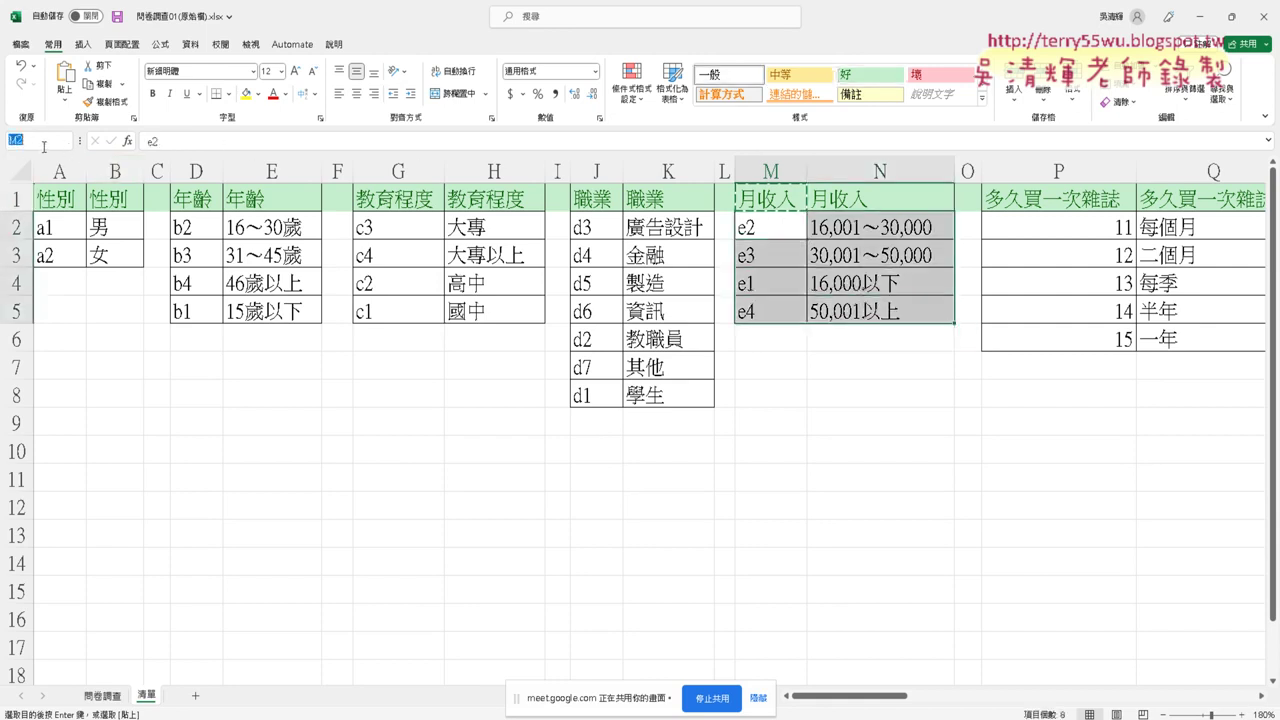
pyautogui.write('月收入')
pyautogui.press('Return')
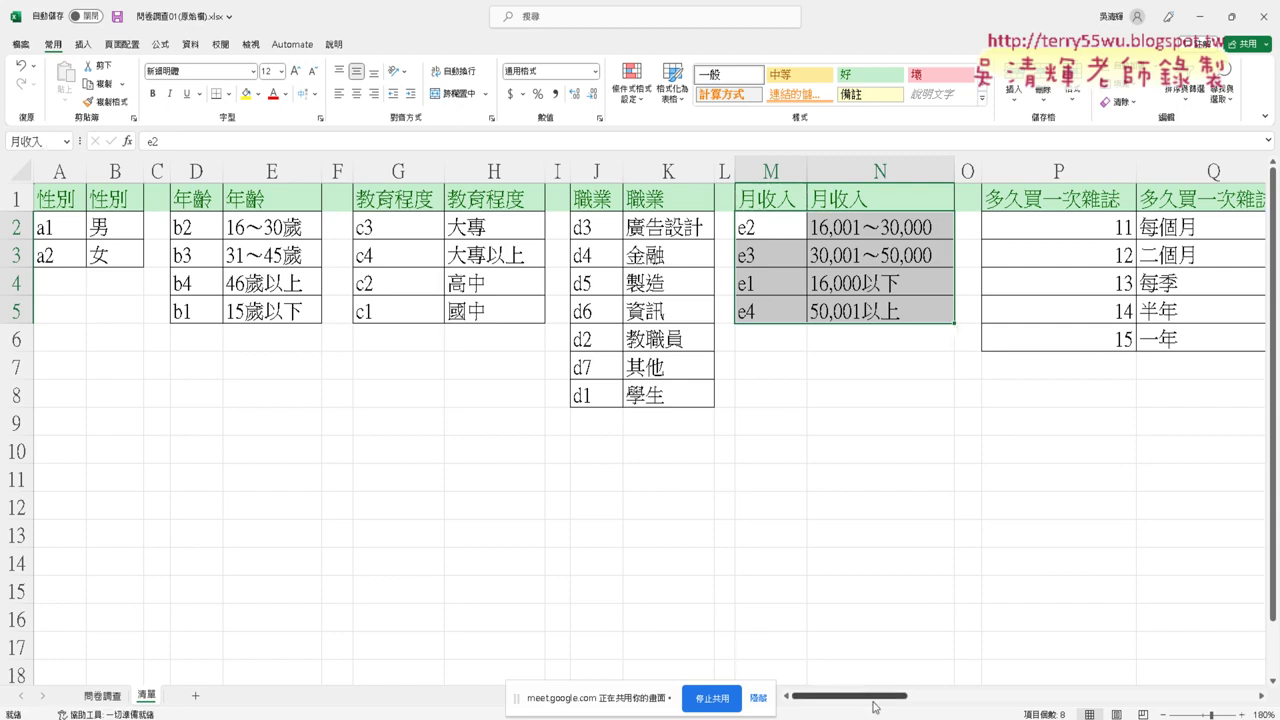
pyautogui.moveTo(868, 700); pyautogui.dragTo(840, 696)
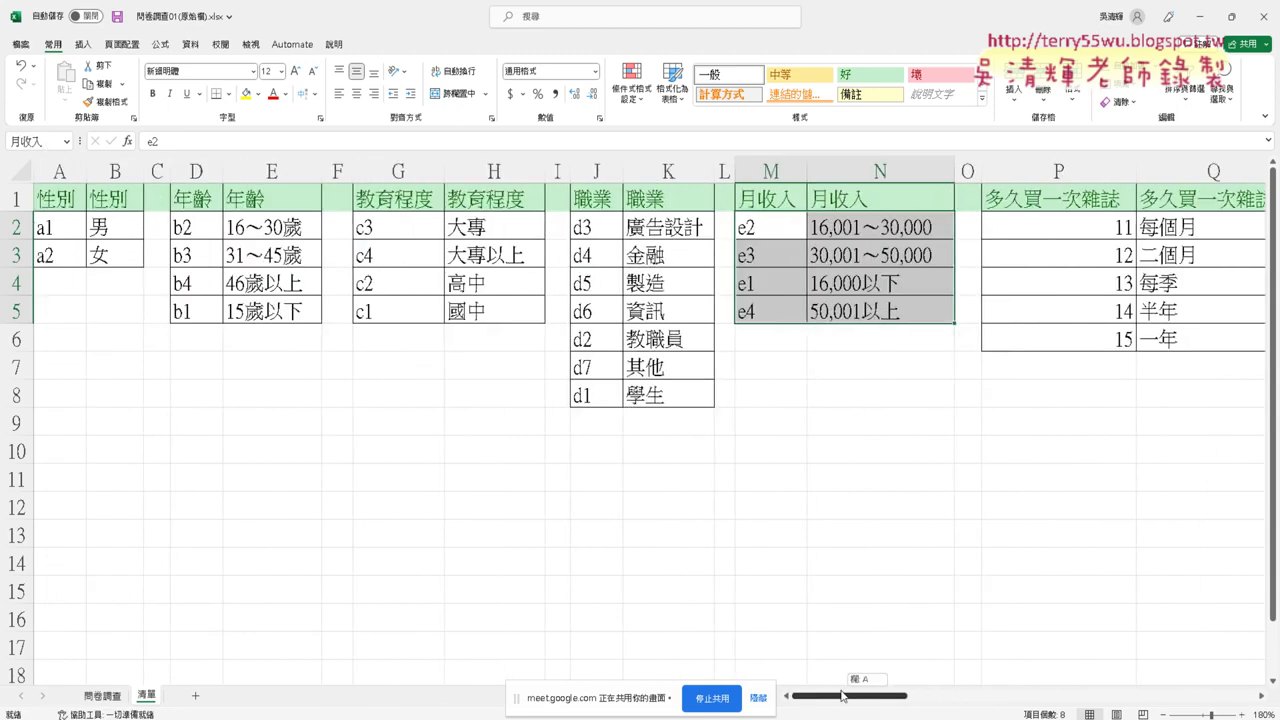
pyautogui.click(760, 698)
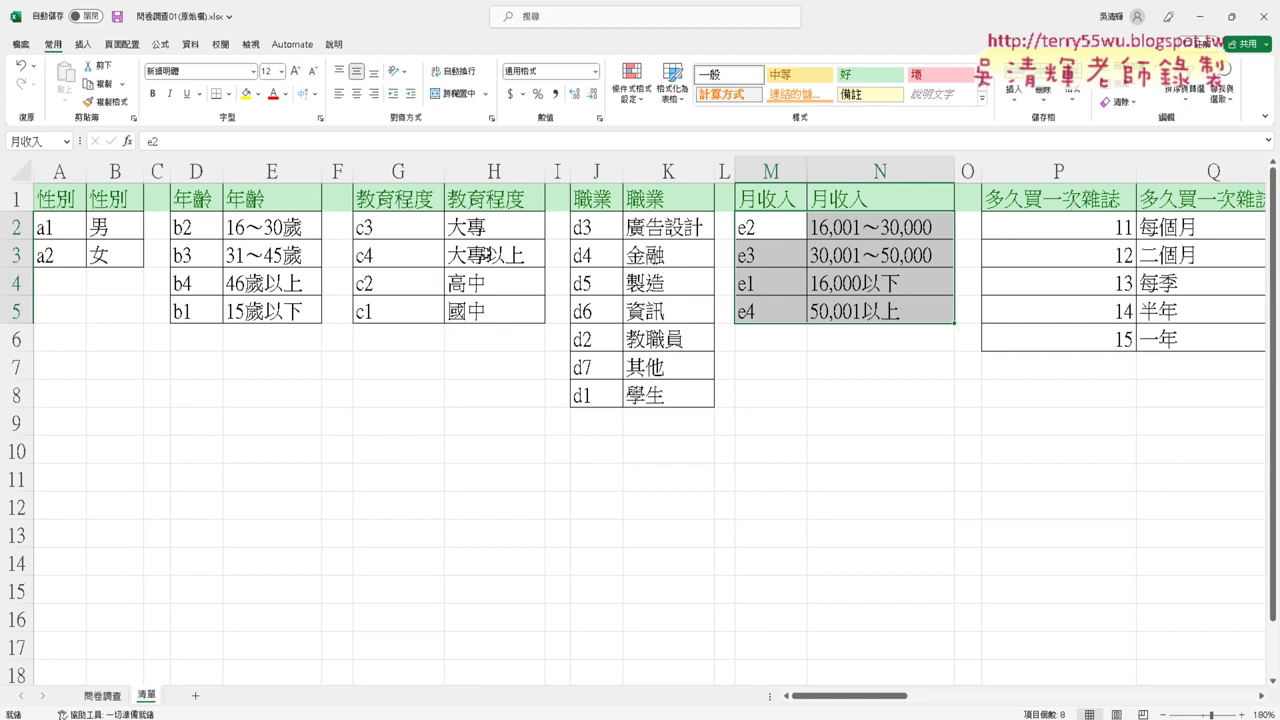
pyautogui.click(1077, 225)
pyautogui.hotkey('shift', 'Right')
pyautogui.hotkey('shift', 'Down')
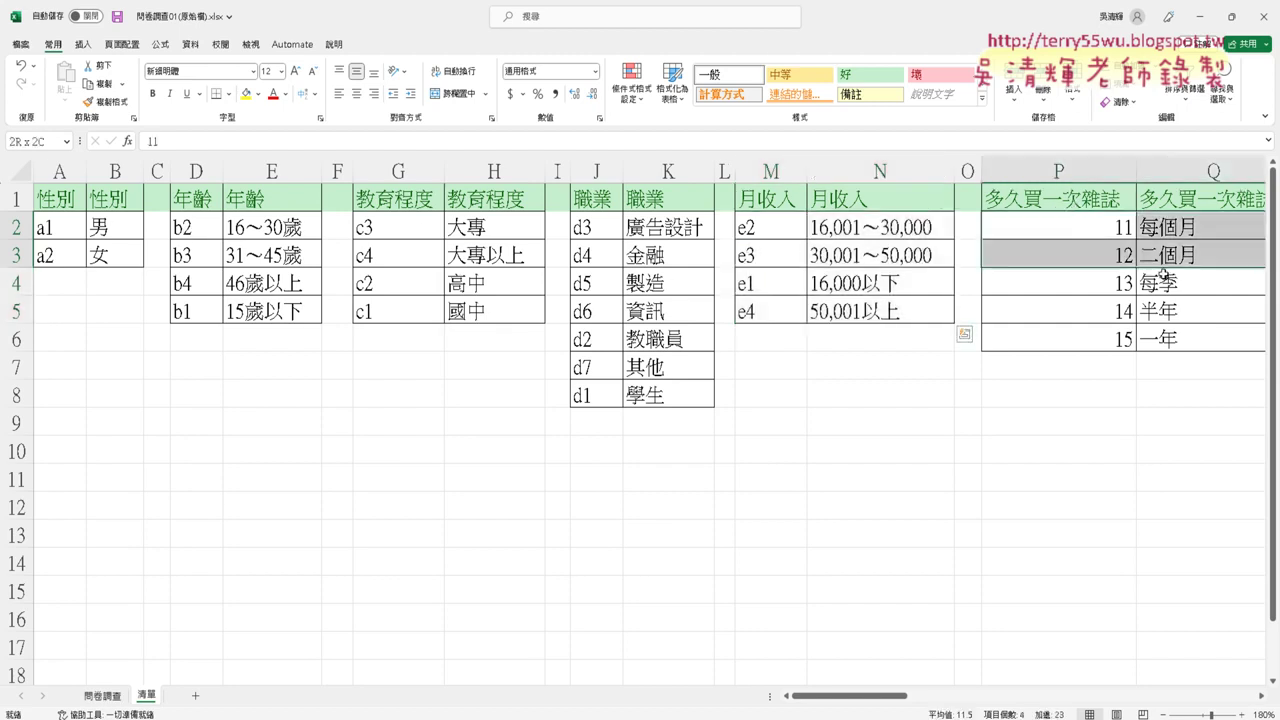
pyautogui.hotkey('shift', 'Down')
# Name the magazine purchase frequency code table P2:Q6 多久買一次雜誌, reusing the heading text copied from P1
pyautogui.click(1068, 197)
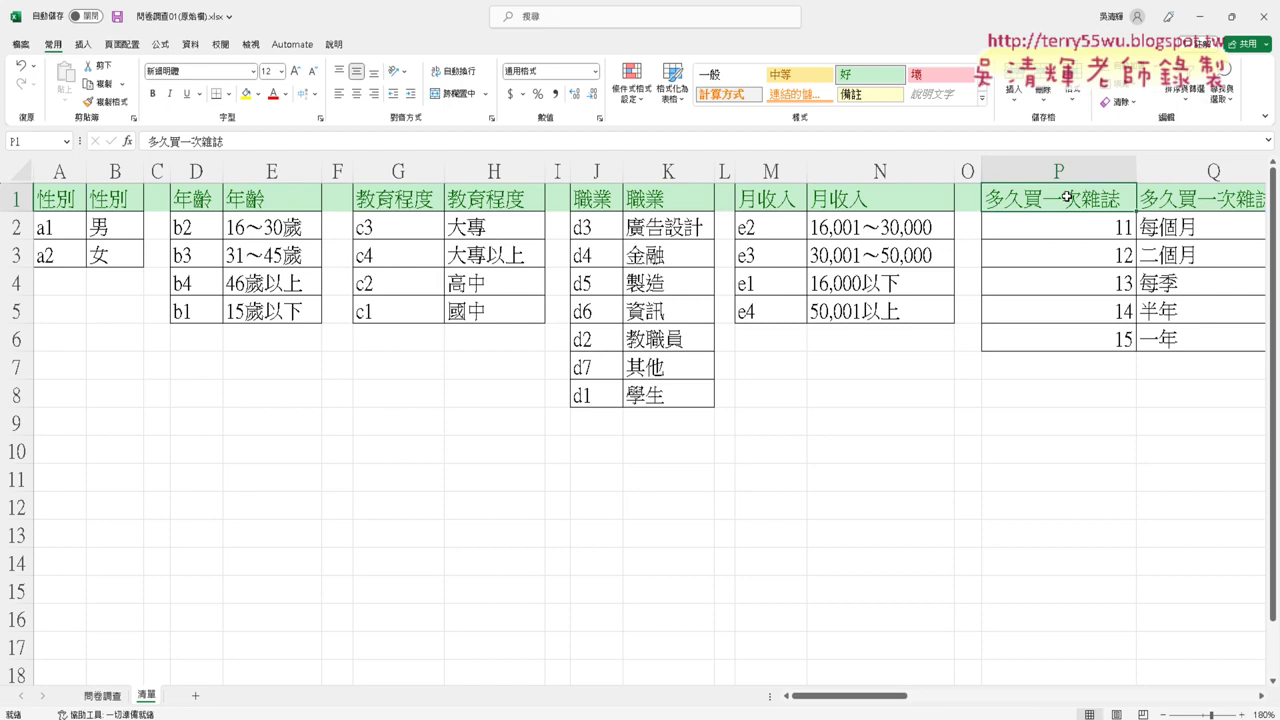
pyautogui.hotkey('ctrl', 'c')
pyautogui.moveTo(1077, 226); pyautogui.dragTo(1197, 343)
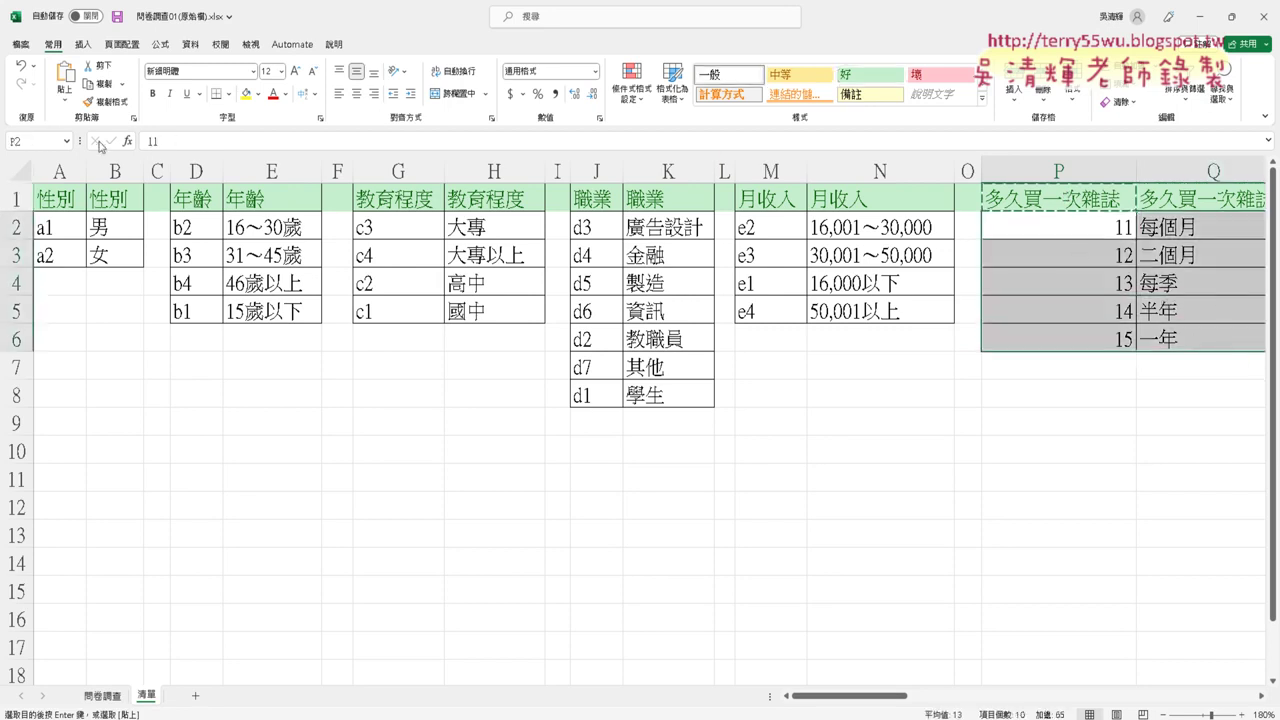
pyautogui.click(50, 140)
pyautogui.hotkey('ctrl', 'v')
pyautogui.press('Return')
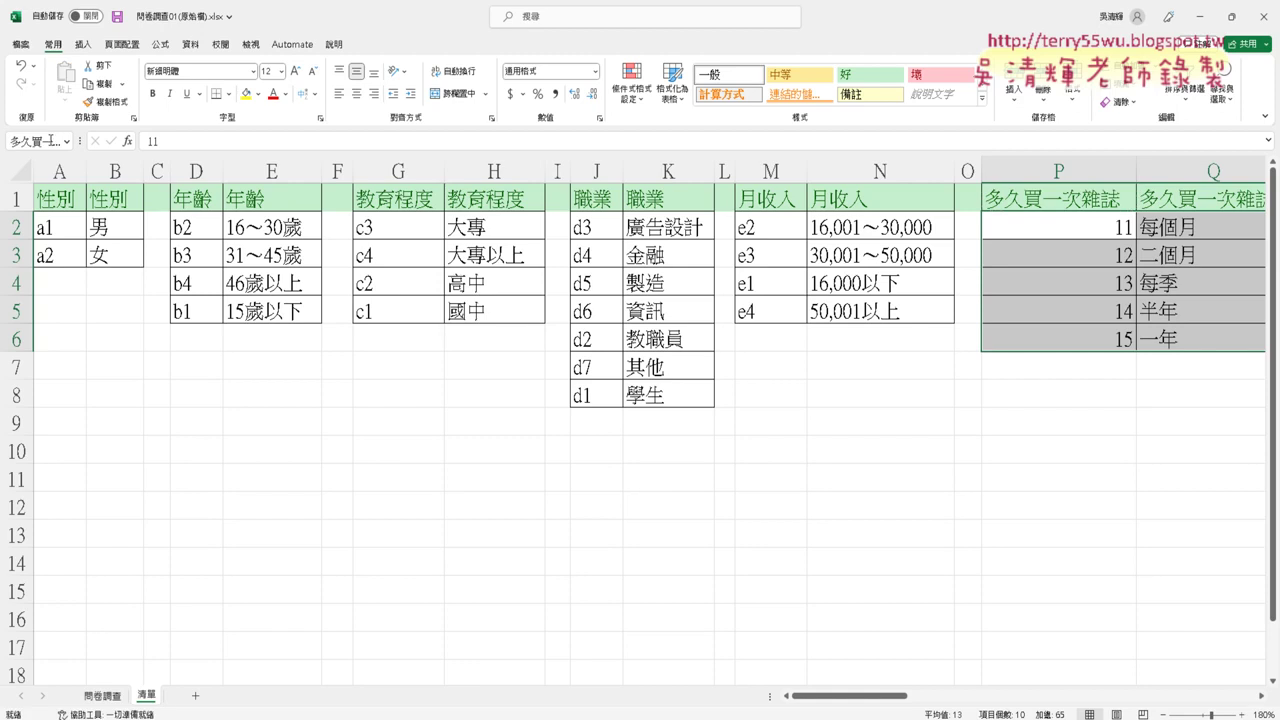
# Open the Name Manager and check which cell range the 性別 name refers to
pyautogui.click(161, 44)
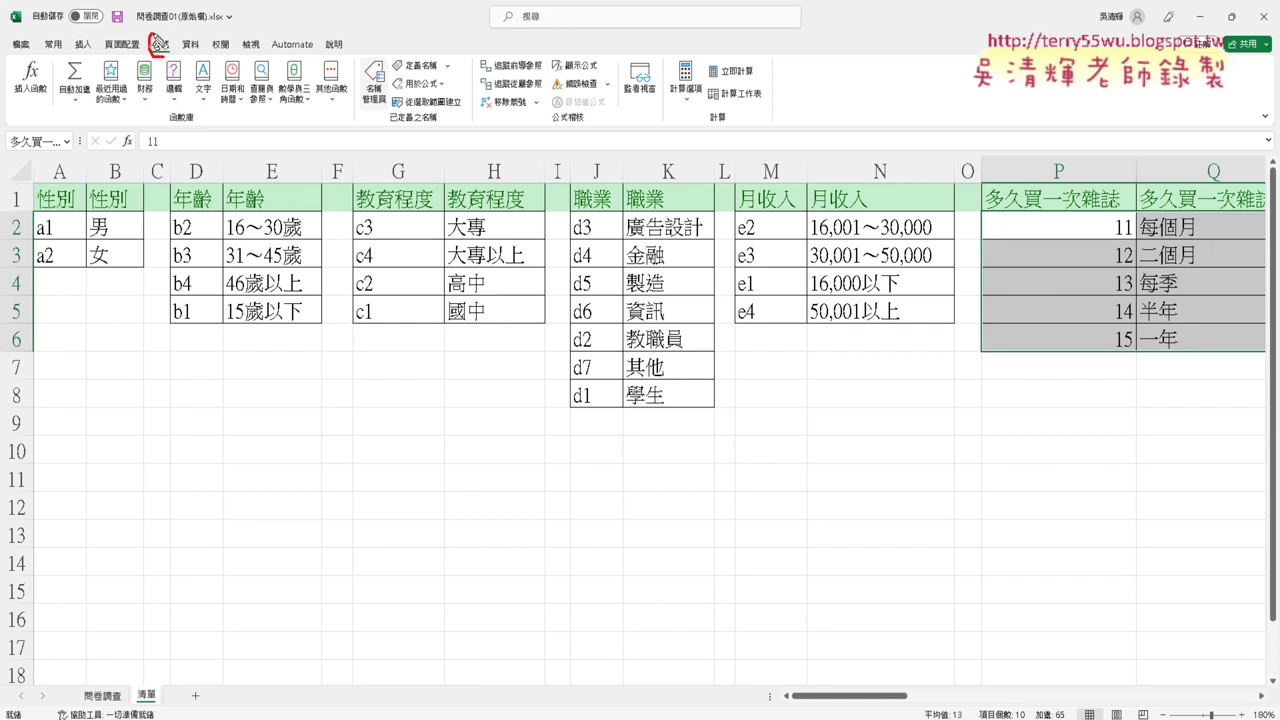
pyautogui.moveTo(168, 36); pyautogui.dragTo(179, 56)
pyautogui.moveTo(378, 120)
pyautogui.mouseDown()
pyautogui.moveTo(340, 88)
pyautogui.moveTo(413, 74)
pyautogui.moveTo(384, 120)
pyautogui.mouseUp()
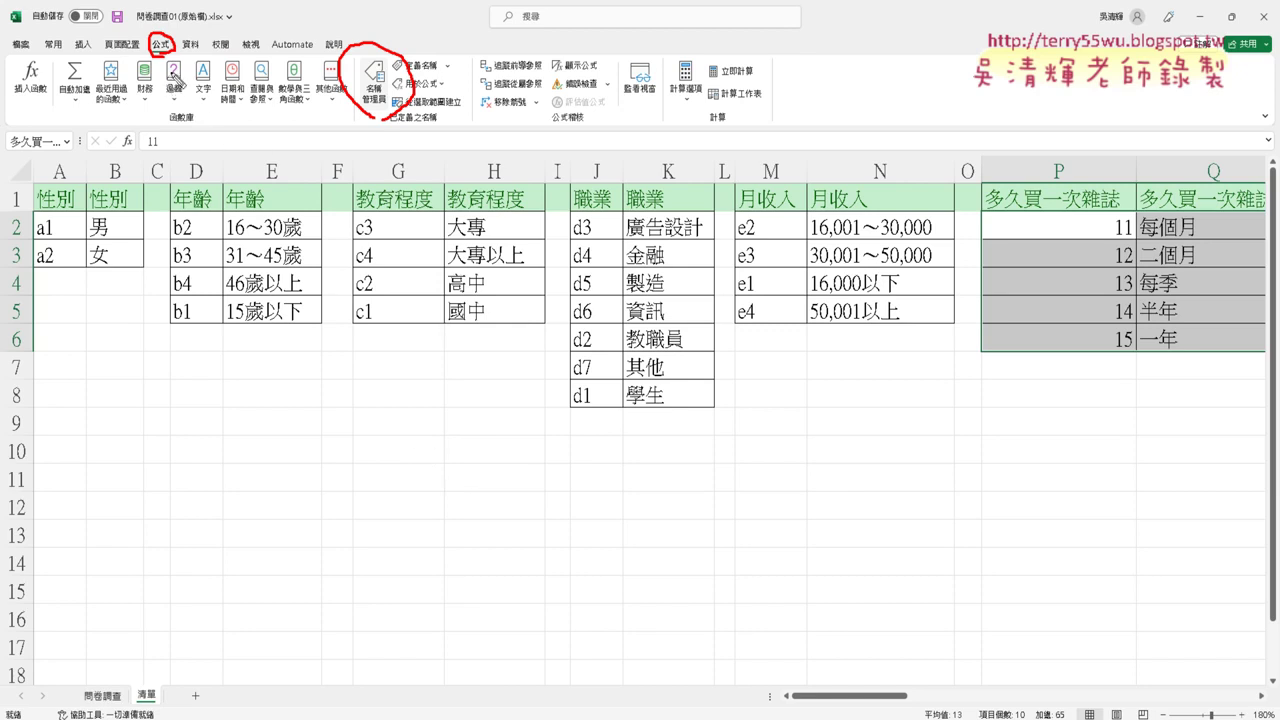
pyautogui.moveTo(161, 190)
pyautogui.mouseDown()
pyautogui.moveTo(160, 66)
pyautogui.moveTo(172, 82)
pyautogui.moveTo(186, 68)
pyautogui.moveTo(318, 116)
pyautogui.moveTo(322, 92)
pyautogui.moveTo(320, 130)
pyautogui.mouseUp()
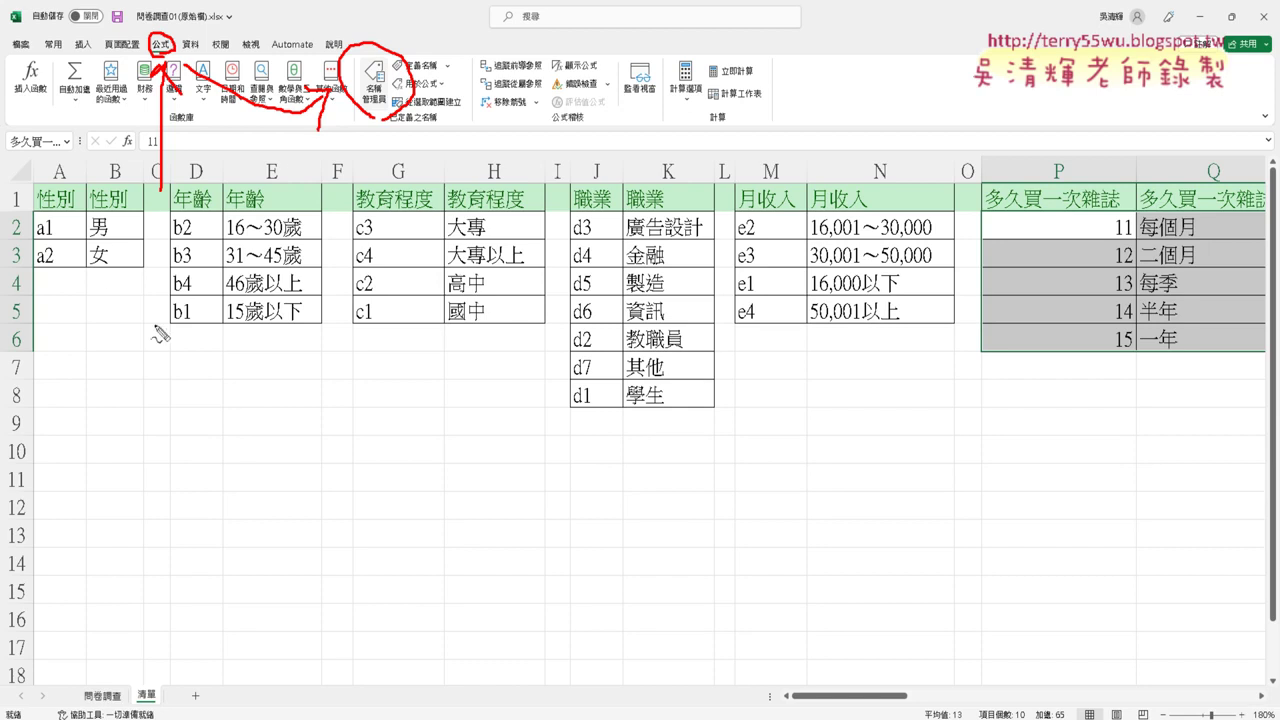
pyautogui.press('Escape')
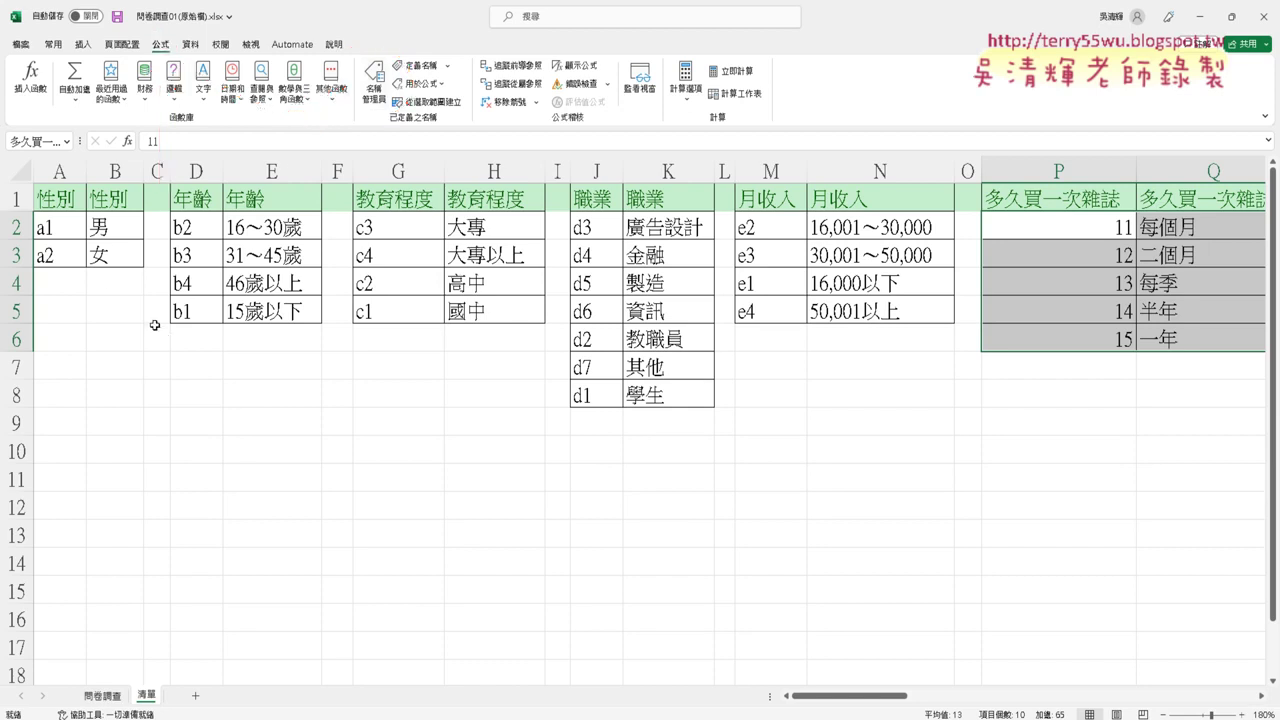
pyautogui.click(372, 94)
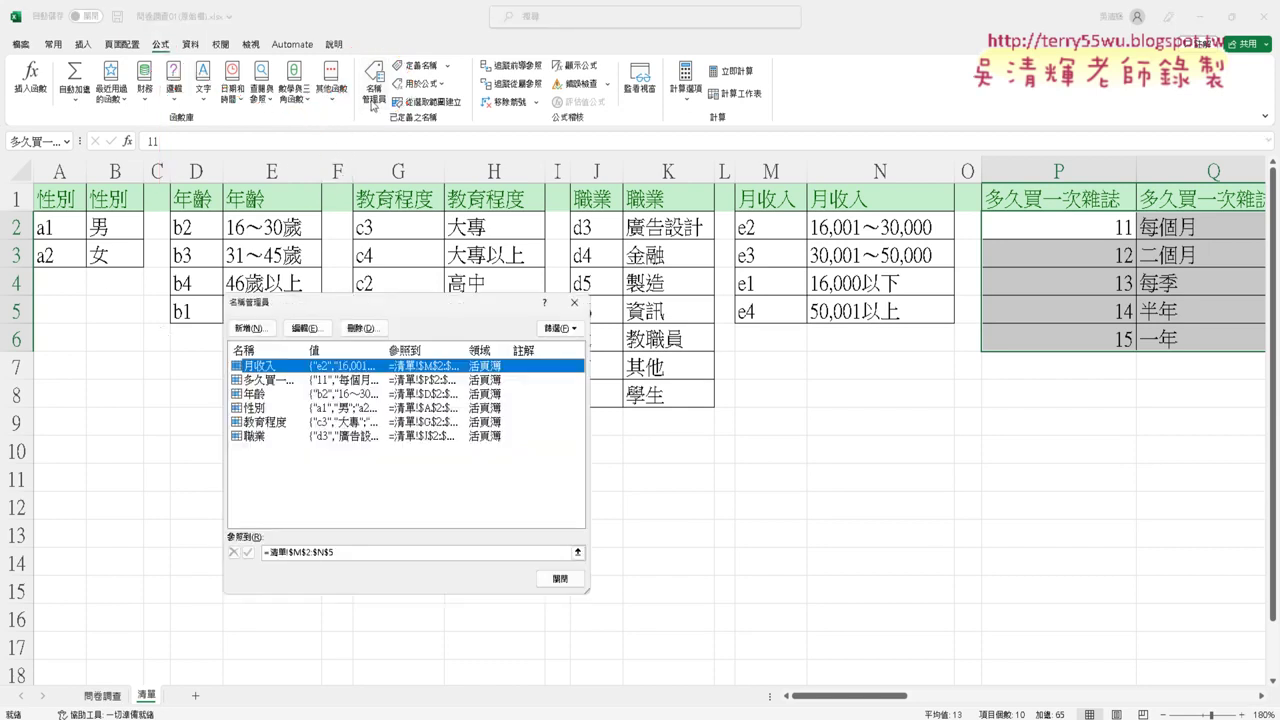
pyautogui.click(274, 409)
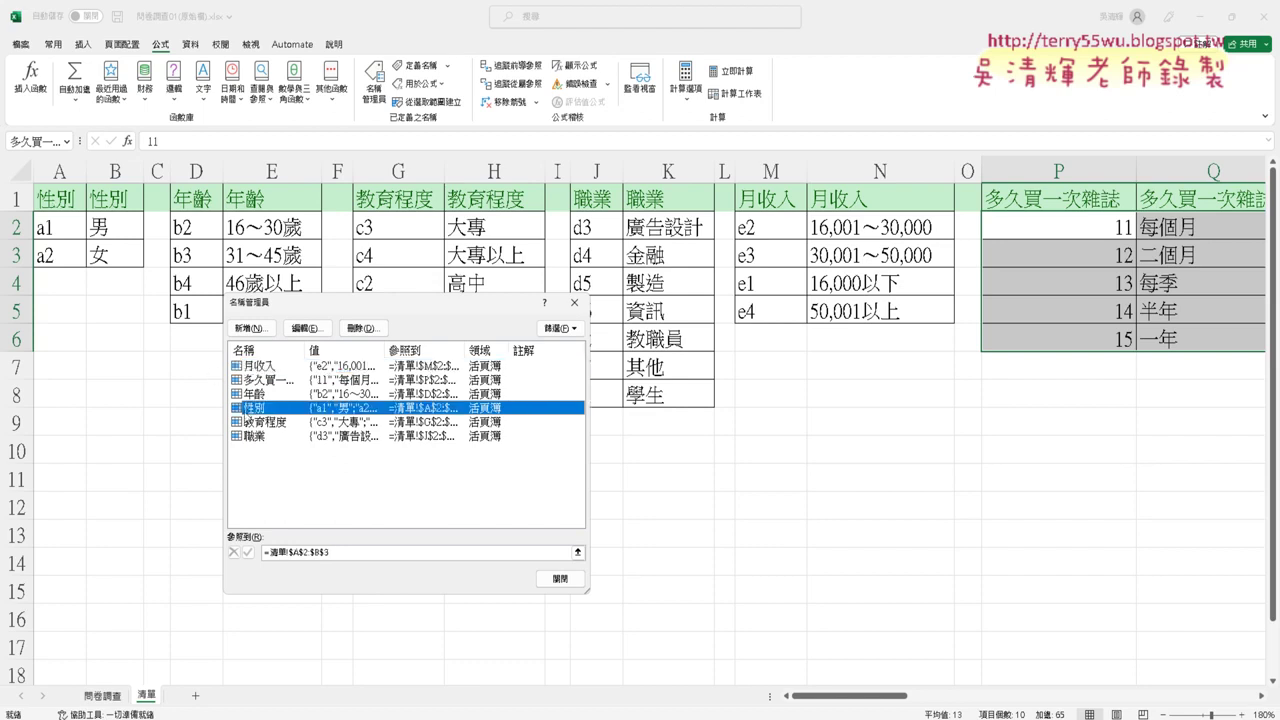
pyautogui.click(351, 552)
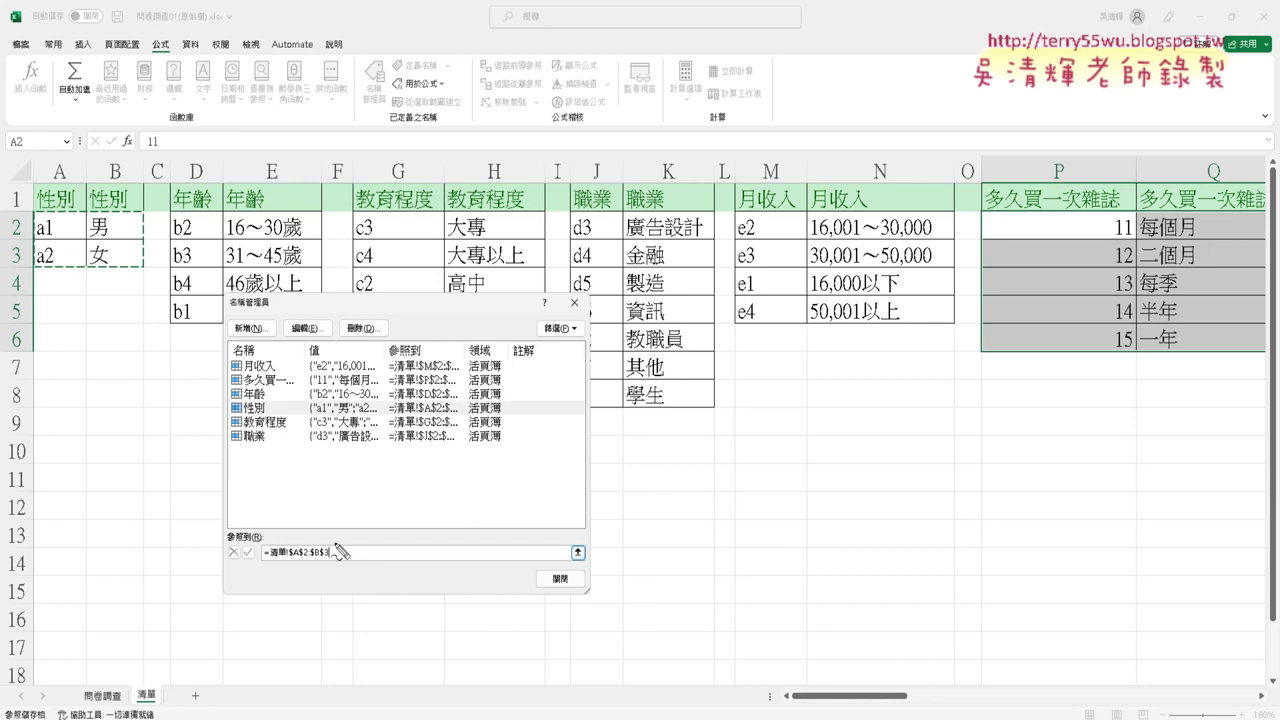
pyautogui.moveTo(335, 543)
pyautogui.mouseDown()
pyautogui.moveTo(335, 559)
pyautogui.moveTo(185, 590)
pyautogui.moveTo(104, 285)
pyautogui.moveTo(112, 298)
pyautogui.moveTo(42, 270)
pyautogui.moveTo(130, 214)
pyautogui.moveTo(149, 263)
pyautogui.mouseUp()
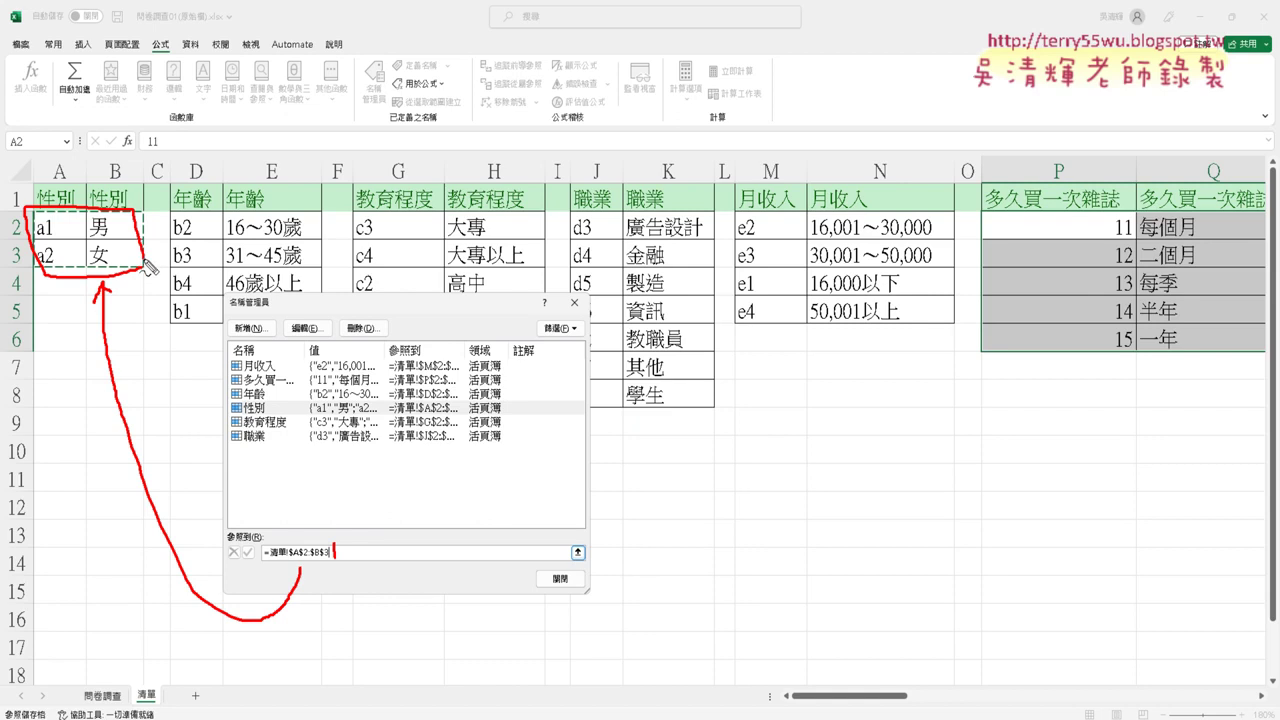
pyautogui.press('Escape')
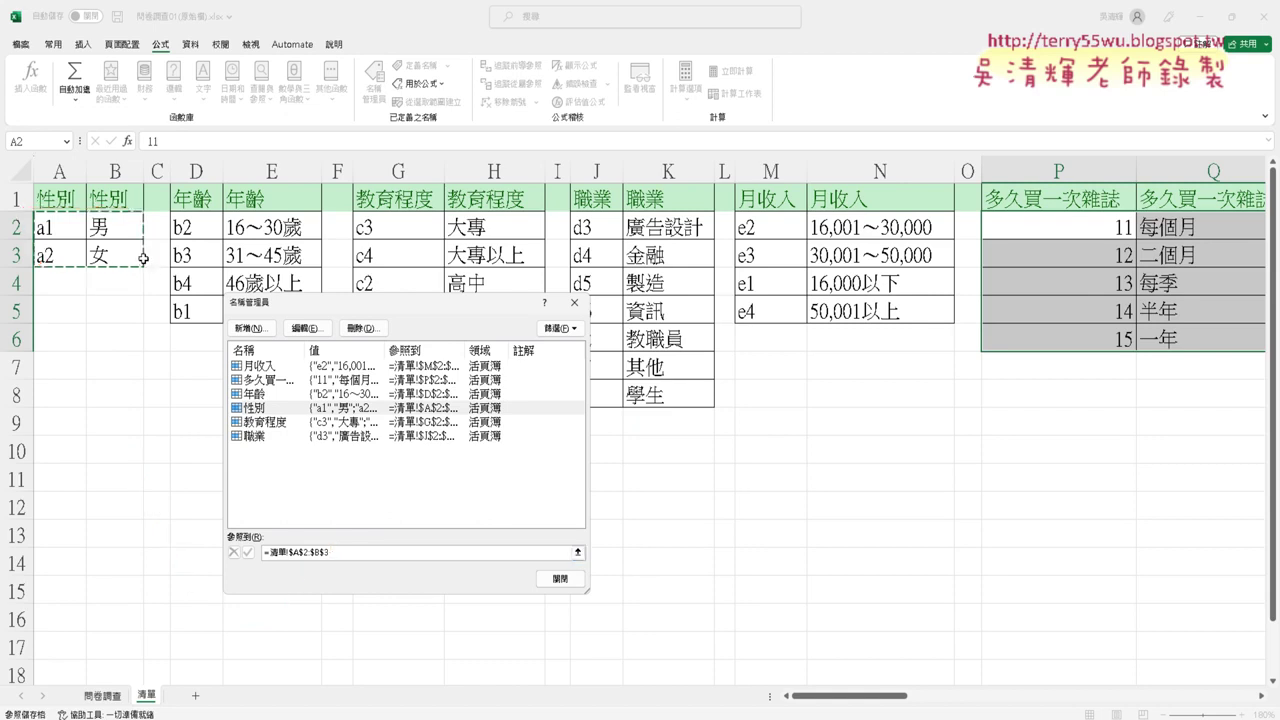
# Change the reference of the 性別 name to =清單!$A$1 and apply it
pyautogui.click(338, 553)
pyautogui.moveTo(338, 553); pyautogui.dragTo(172, 519)
pyautogui.press('Delete')
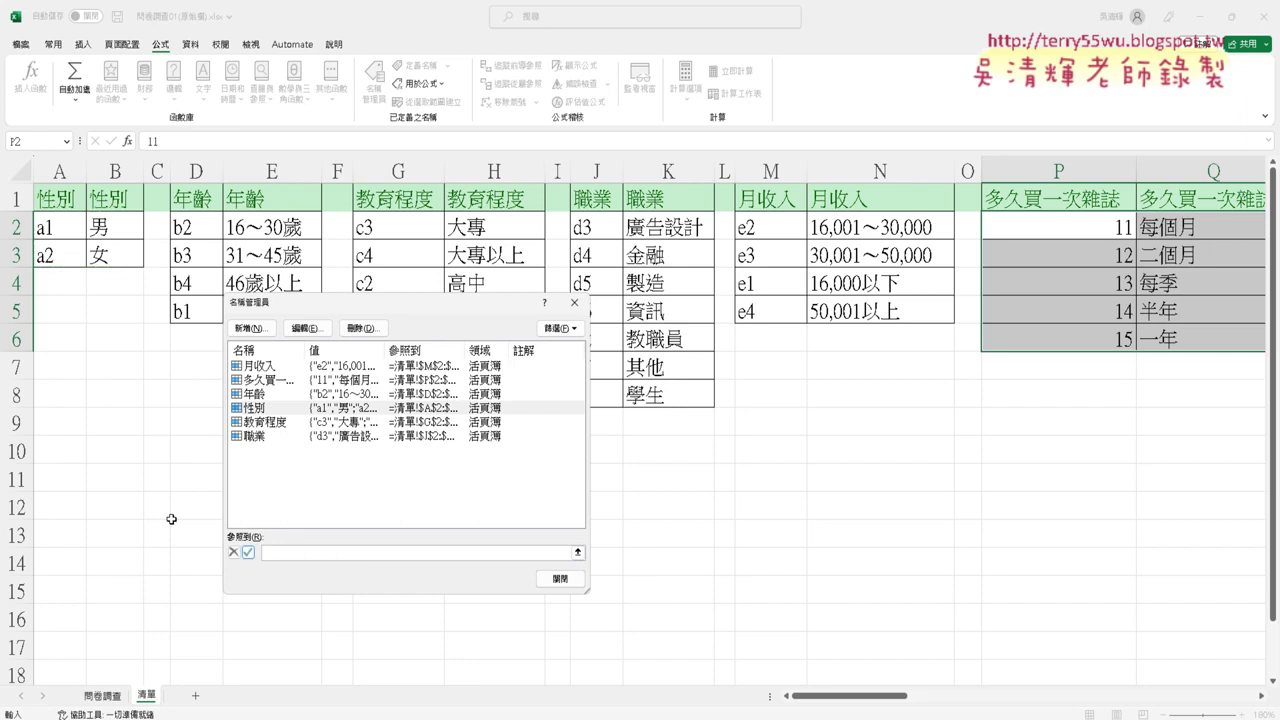
pyautogui.click(56, 200)
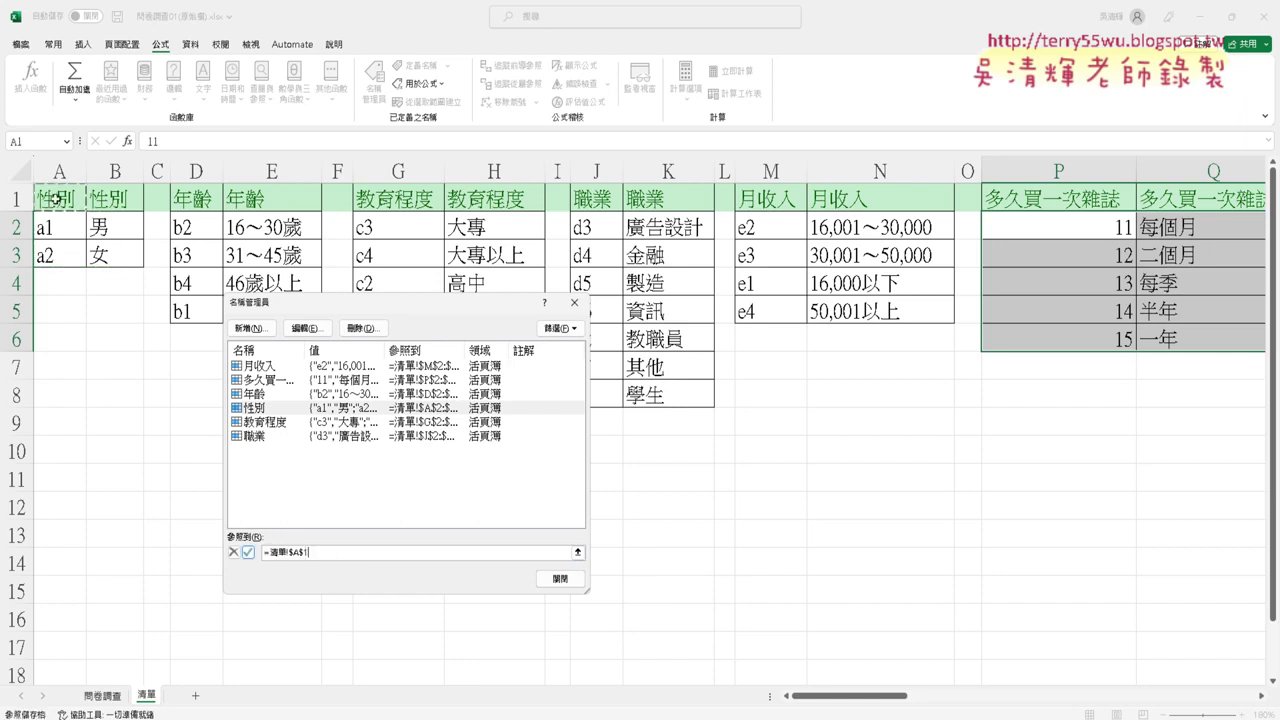
pyautogui.click(247, 553)
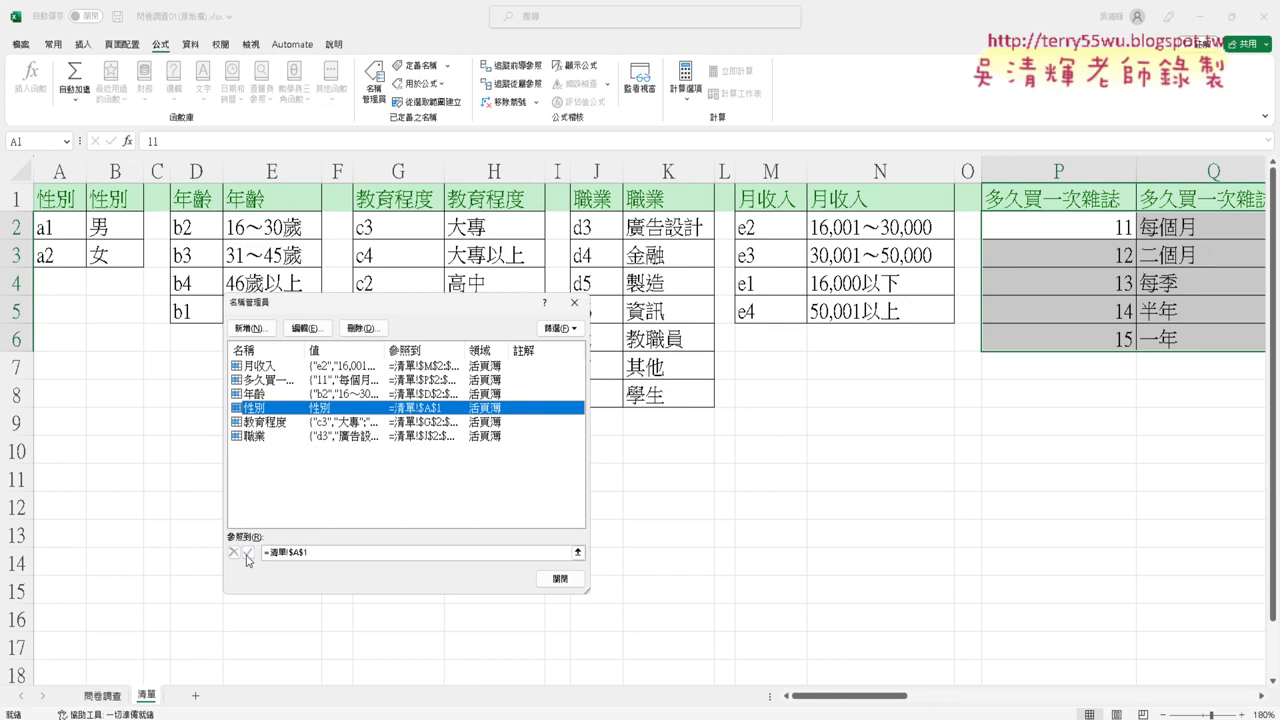
# Set the reference of the 性別 name to =清單!$A$2:$B$3, apply it and close the Name Manager
pyautogui.click(321, 556)
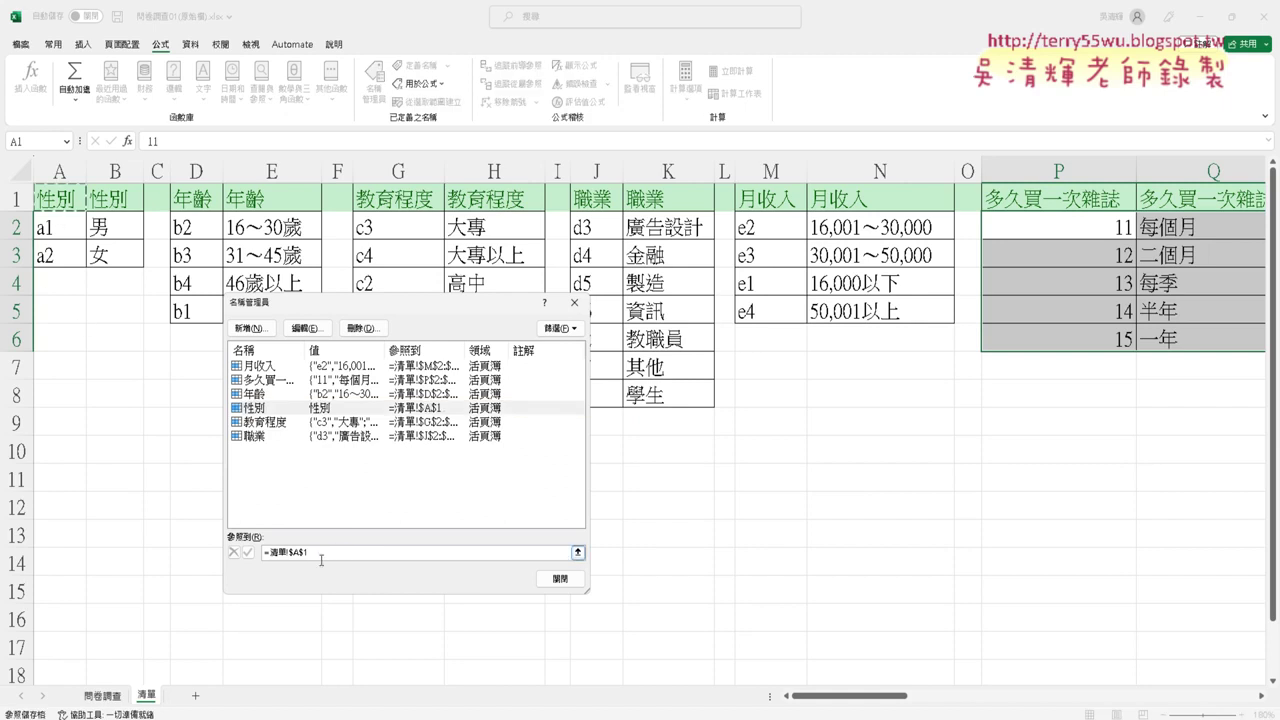
pyautogui.moveTo(320, 554); pyautogui.dragTo(218, 537)
pyautogui.press('BackSpace')
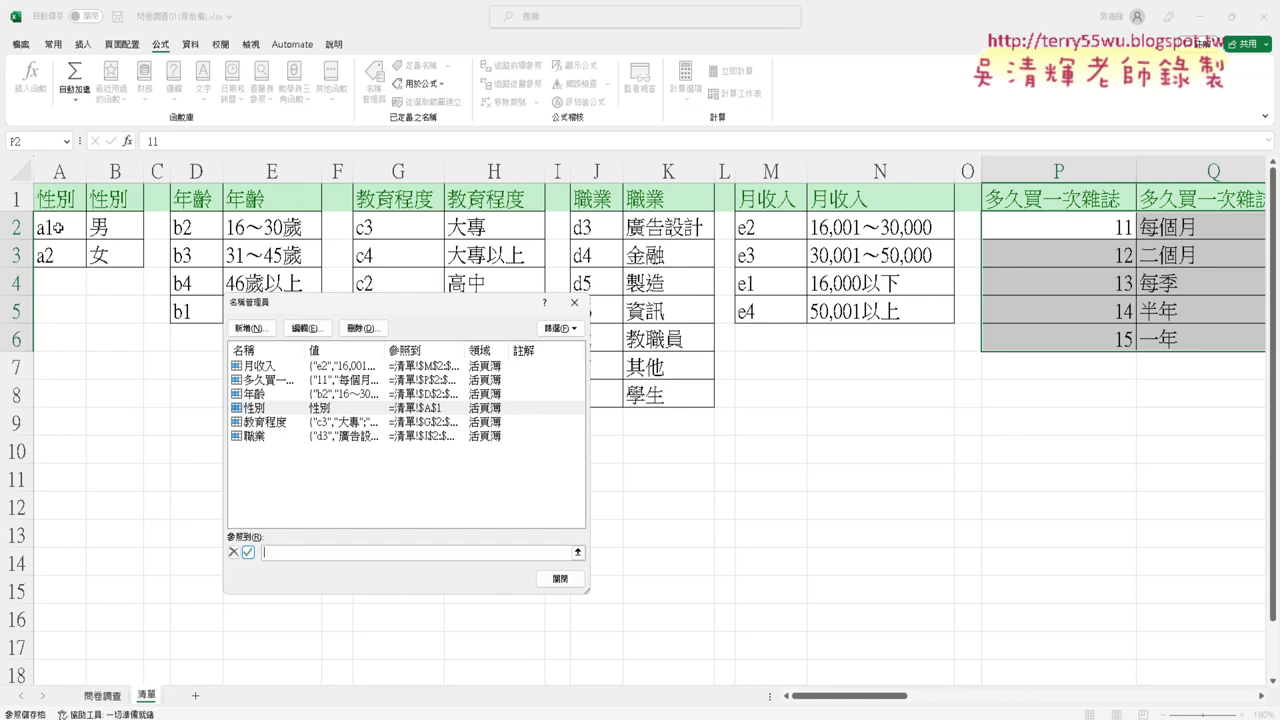
pyautogui.moveTo(55, 230); pyautogui.dragTo(104, 256)
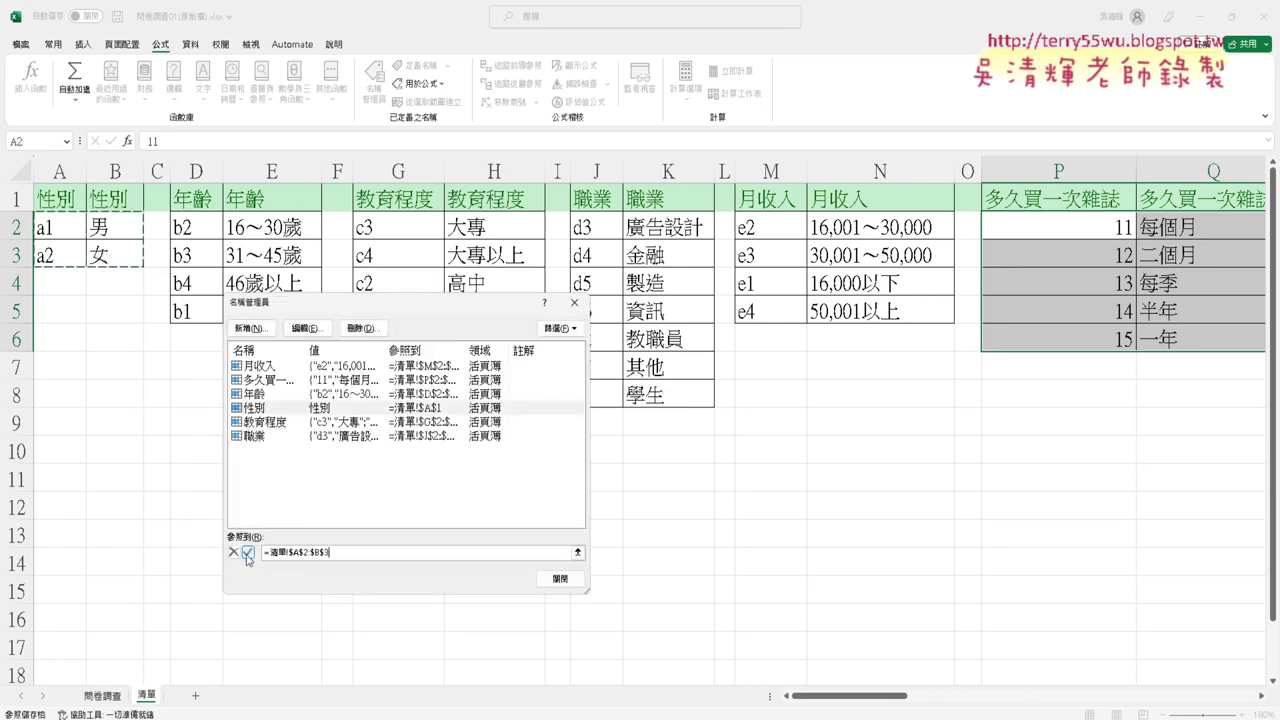
pyautogui.click(247, 553)
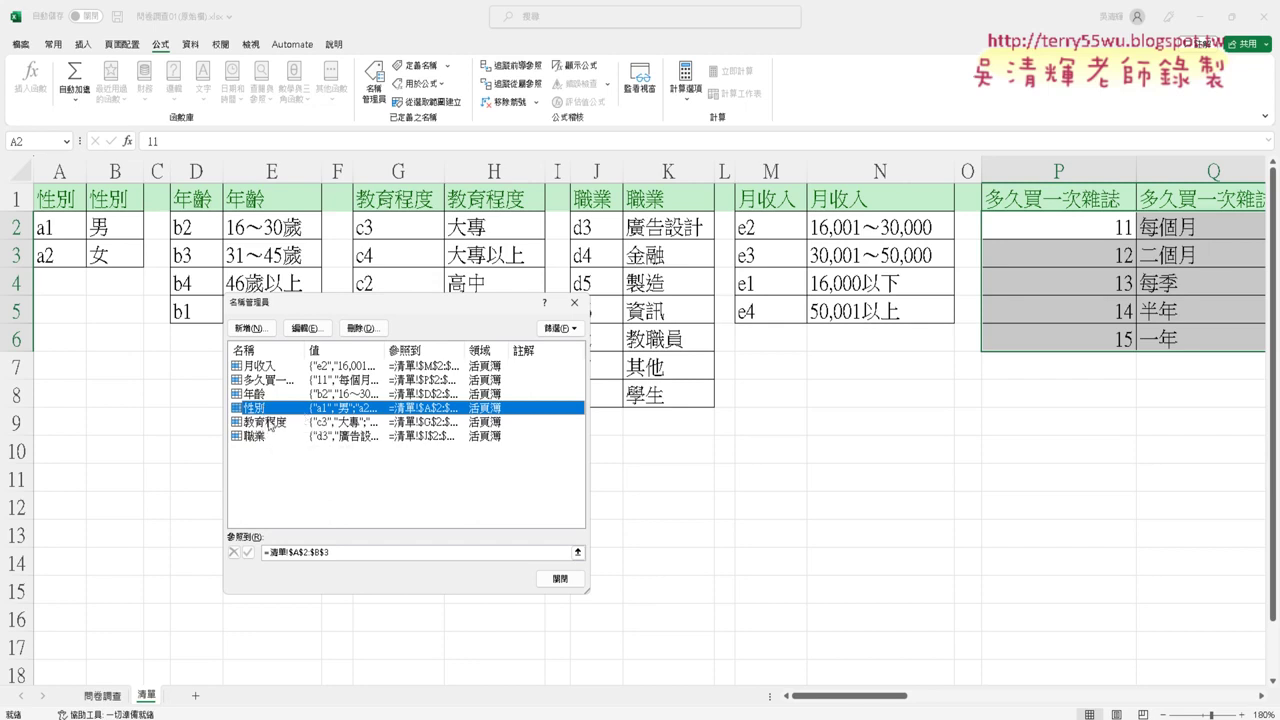
pyautogui.click(559, 580)
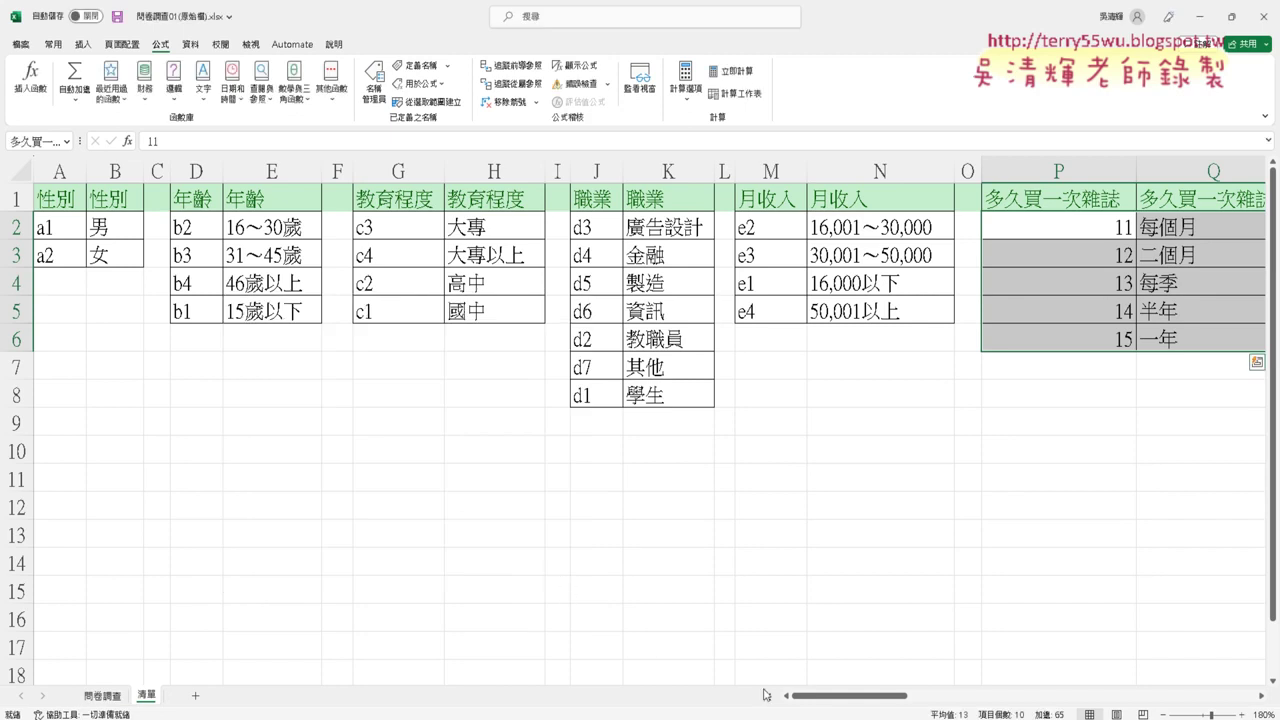
# Name the magazine subscription code table S2:T3 有無訂閱雜誌, reusing the heading text copied from S1
pyautogui.moveTo(849, 703); pyautogui.dragTo(937, 712)
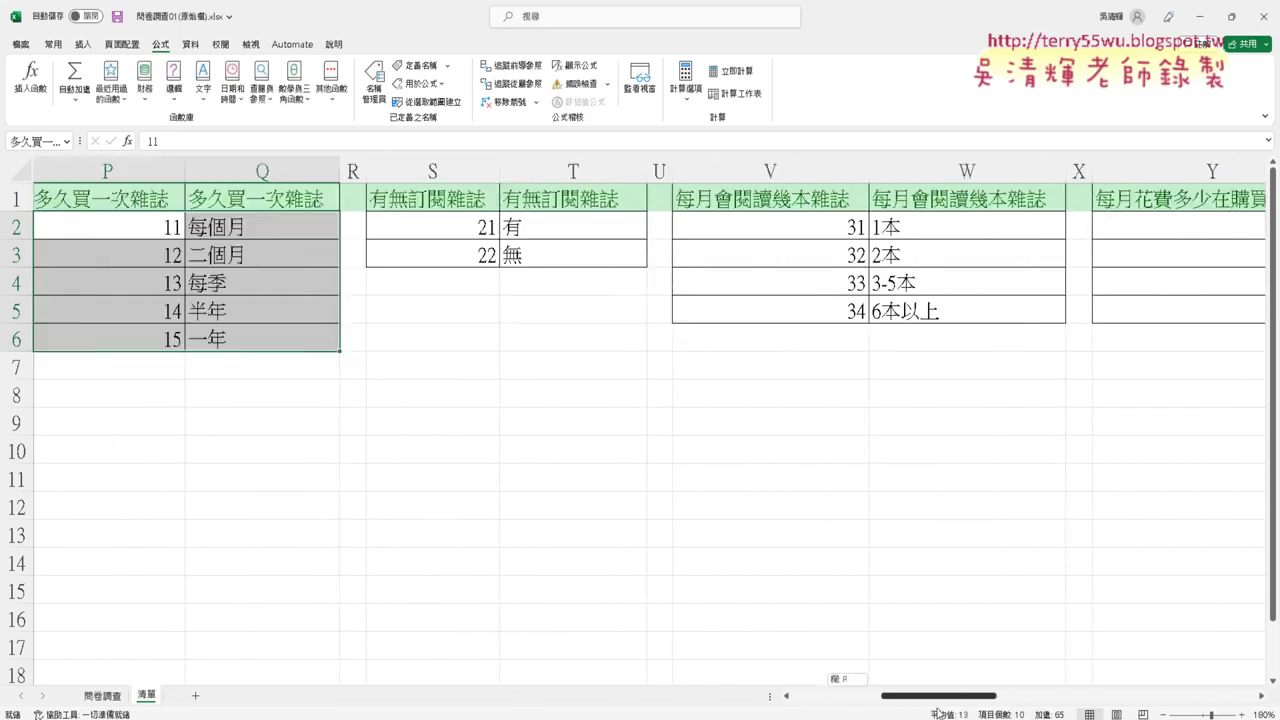
pyautogui.click(445, 201)
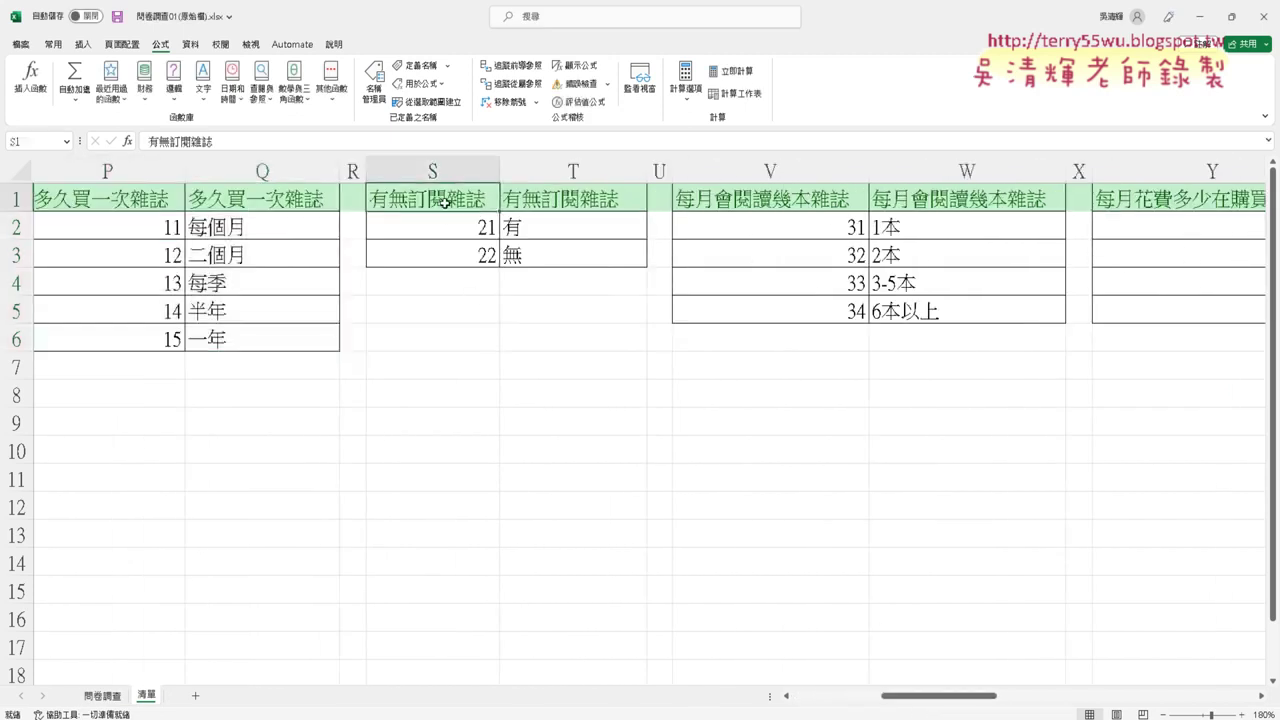
pyautogui.hotkey('ctrl', 'c')
pyautogui.moveTo(479, 240); pyautogui.dragTo(567, 261)
pyautogui.click(34, 141)
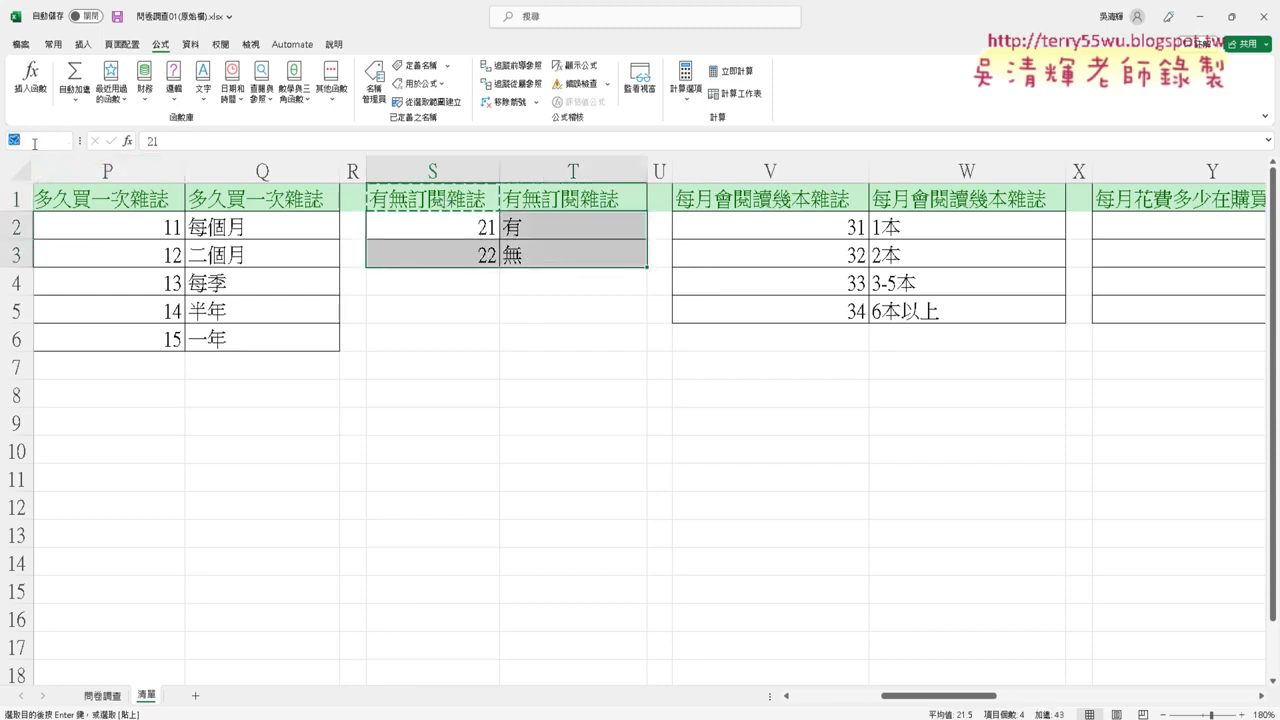
pyautogui.hotkey('ctrl', 'v')
pyautogui.press('Return')
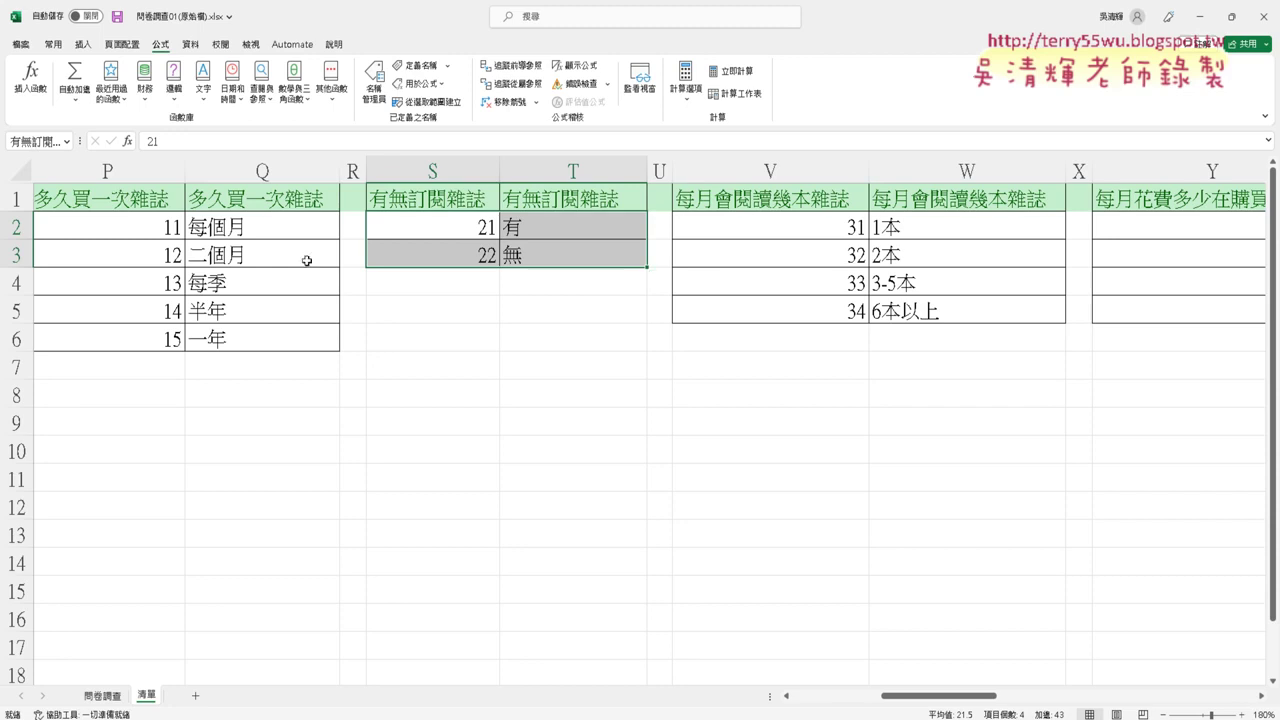
# Name the monthly reading code table V2:W5 每月會閱讀幾本雜誌, reusing the heading text copied from V1
pyautogui.click(773, 202)
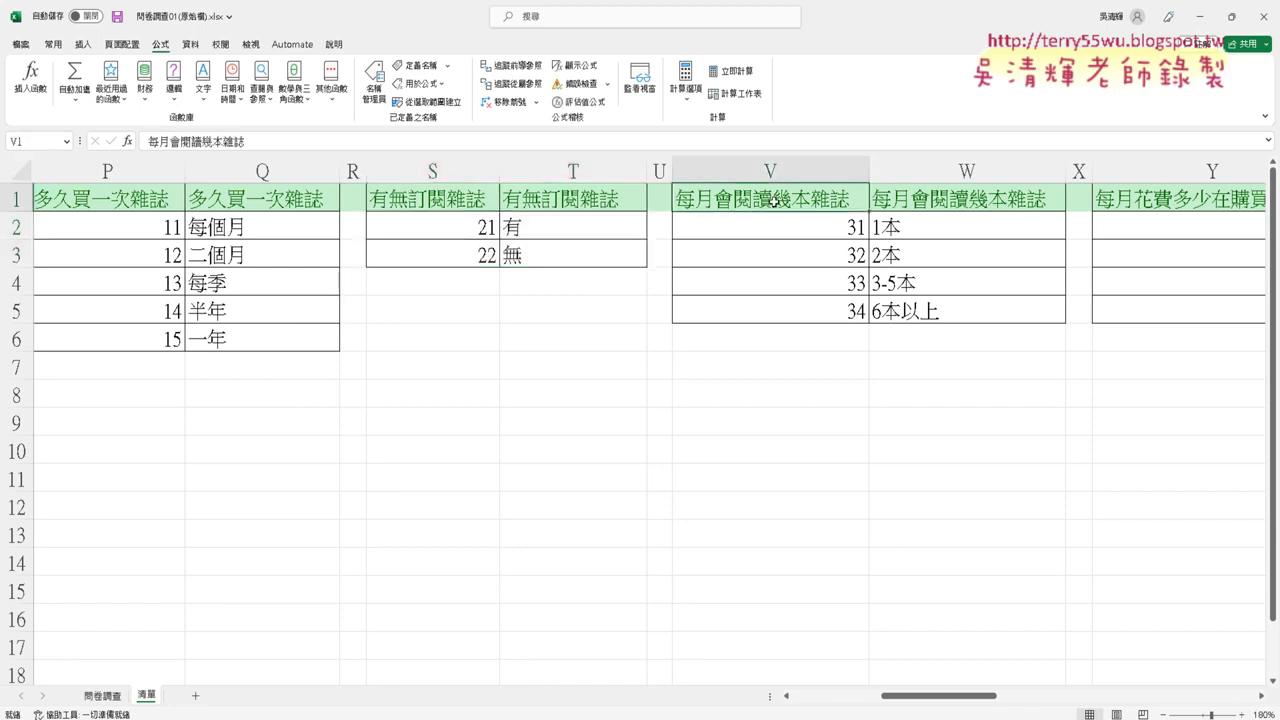
pyautogui.hotkey('ctrl', 'c')
pyautogui.moveTo(833, 227); pyautogui.dragTo(913, 306)
pyautogui.click(53, 140)
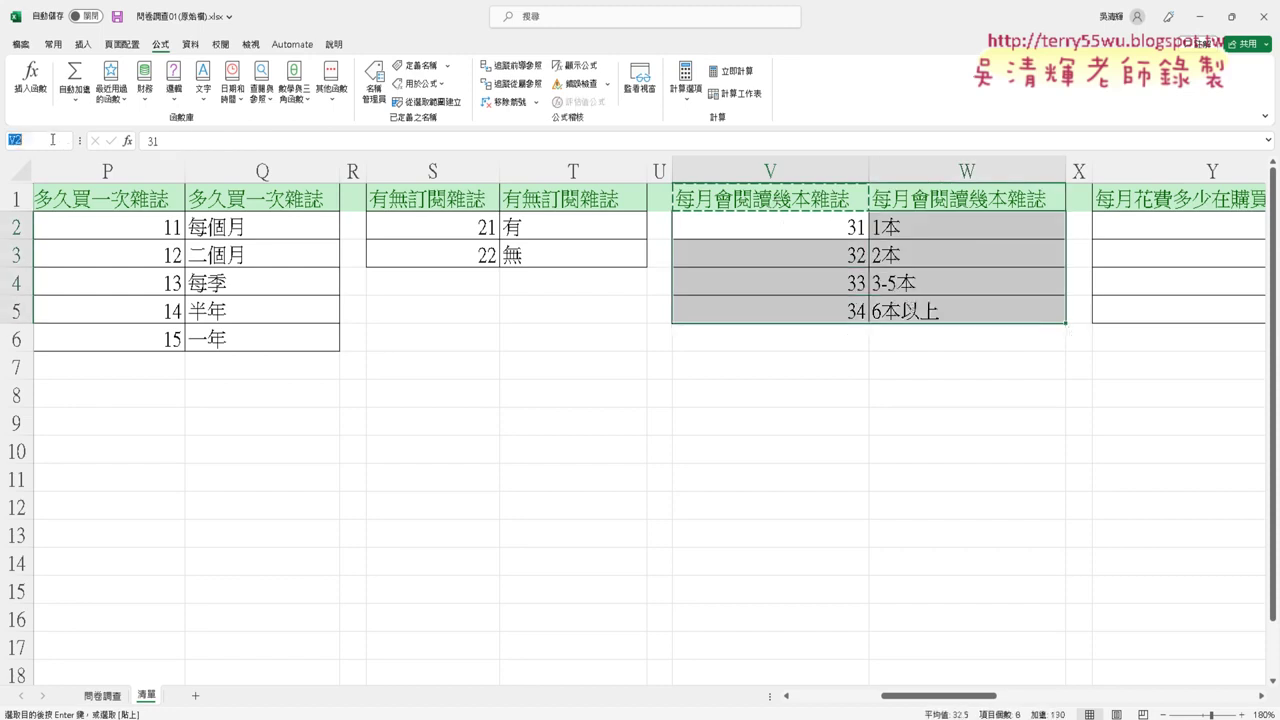
pyautogui.hotkey('ctrl', 'v')
pyautogui.press('Return')
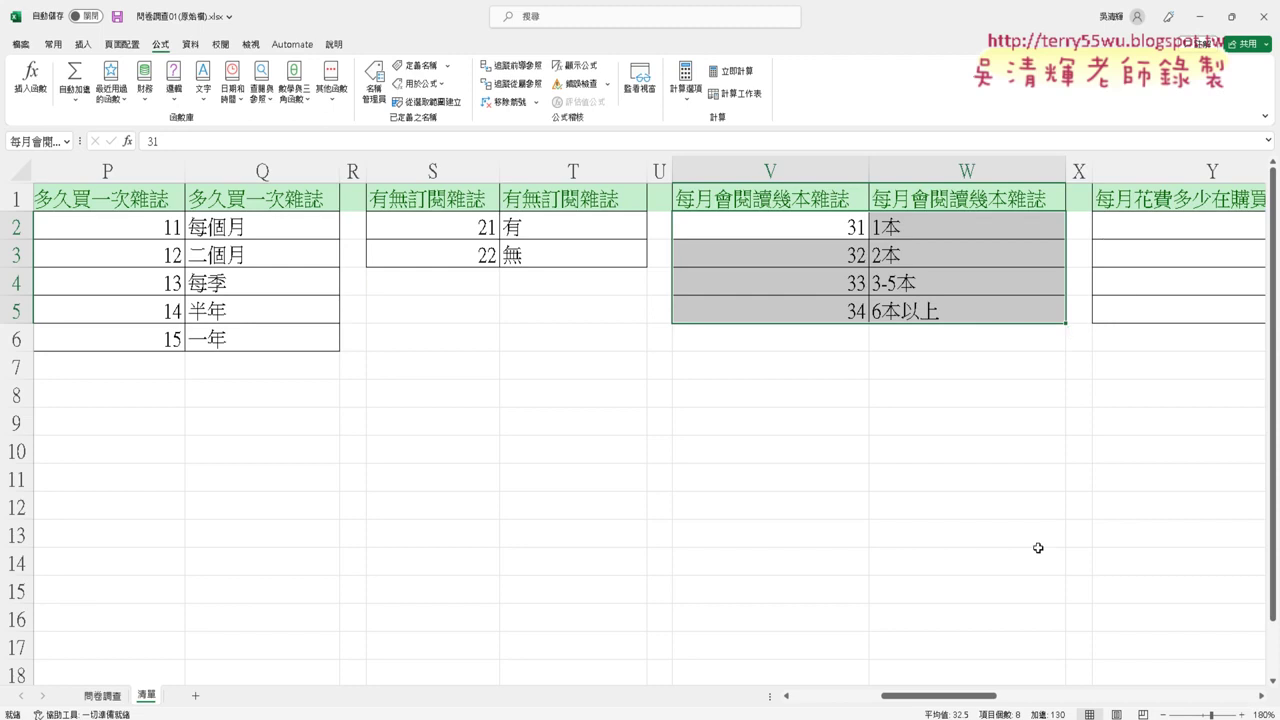
# Name the monthly magazine spending code table Y2:Z5 每月花費多少在購買雜誌, reusing the heading text copied from Y1
pyautogui.moveTo(986, 697); pyautogui.dragTo(1055, 704)
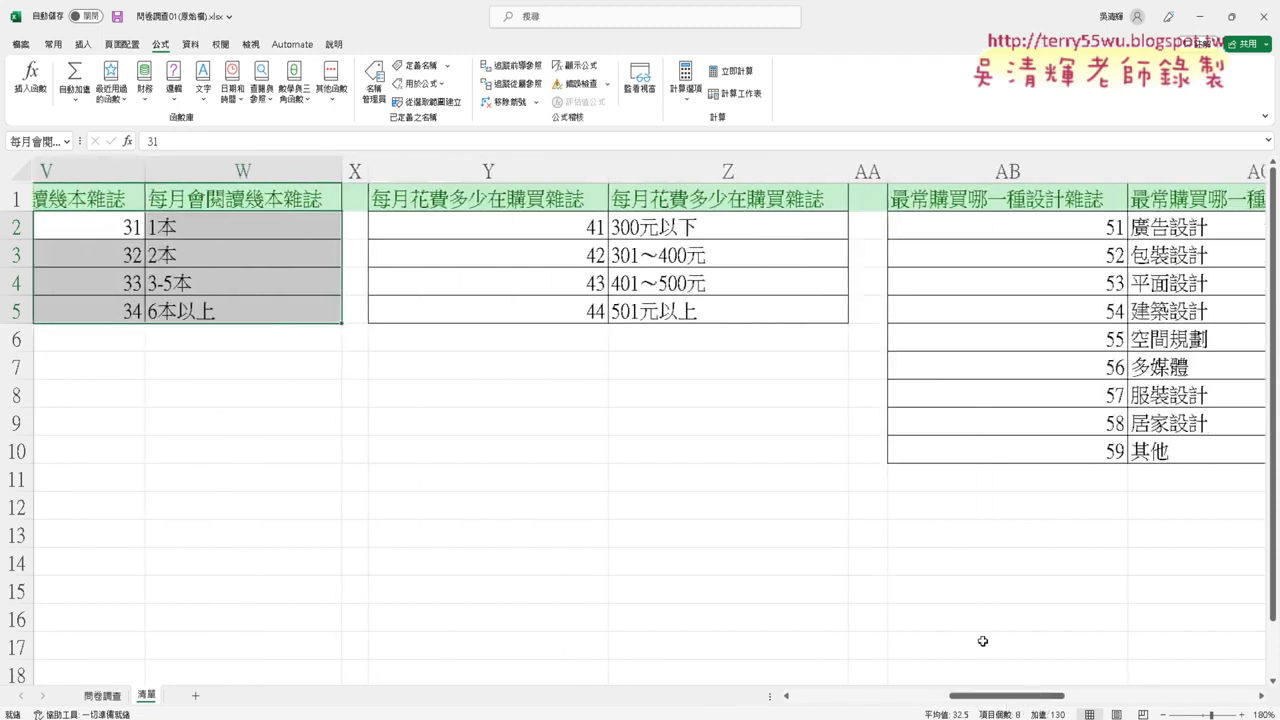
pyautogui.click(505, 205)
pyautogui.hotkey('ctrl', 'c')
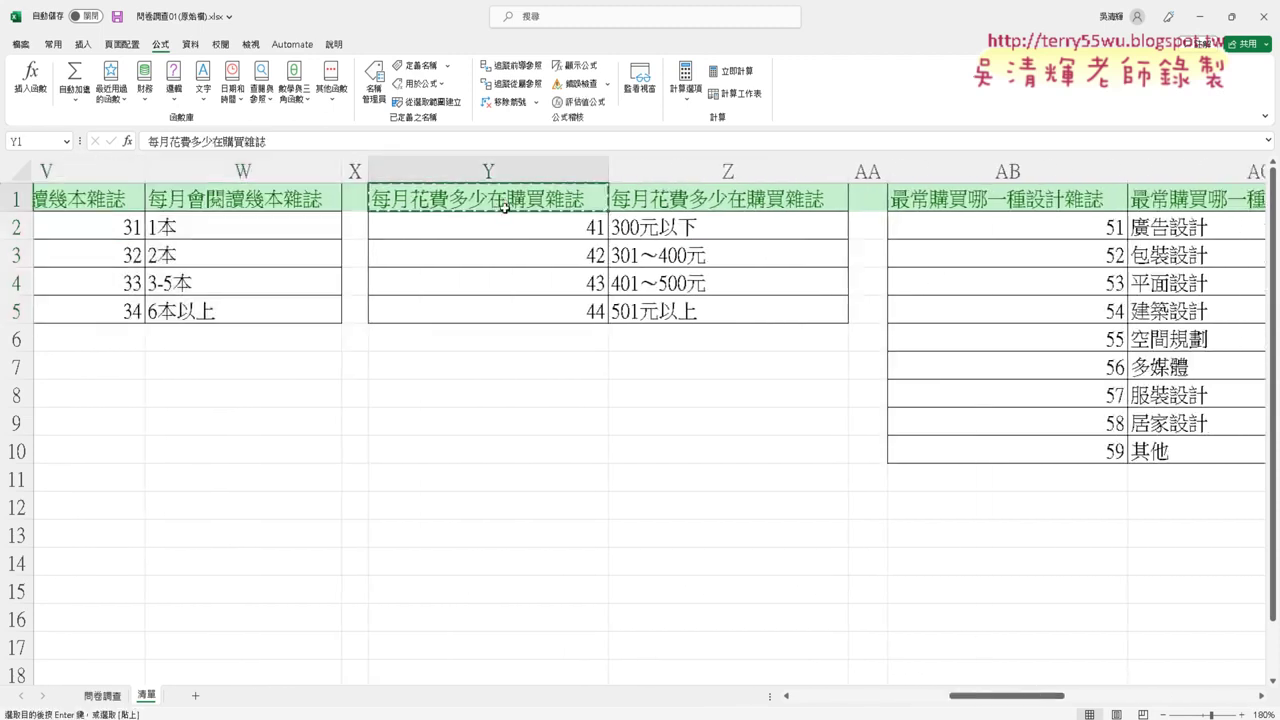
pyautogui.moveTo(562, 226); pyautogui.dragTo(686, 311)
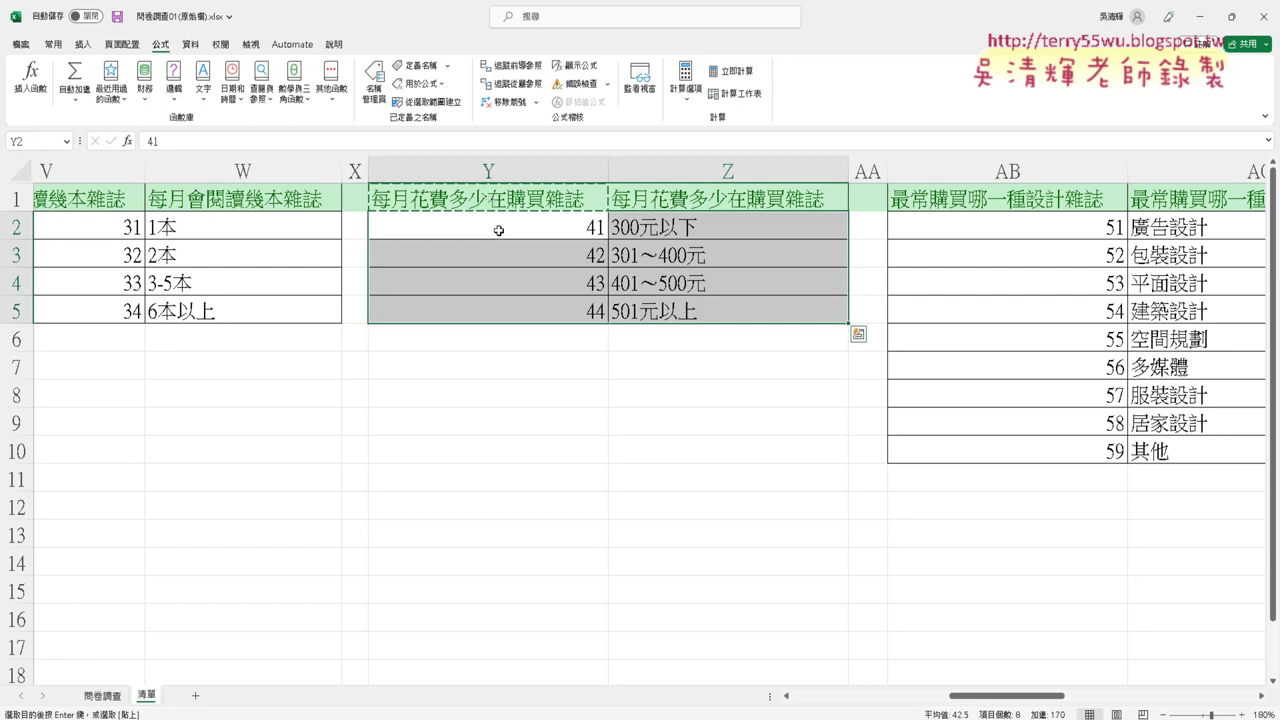
pyautogui.click(49, 140)
pyautogui.hotkey('ctrl', 'v')
pyautogui.press('Return')
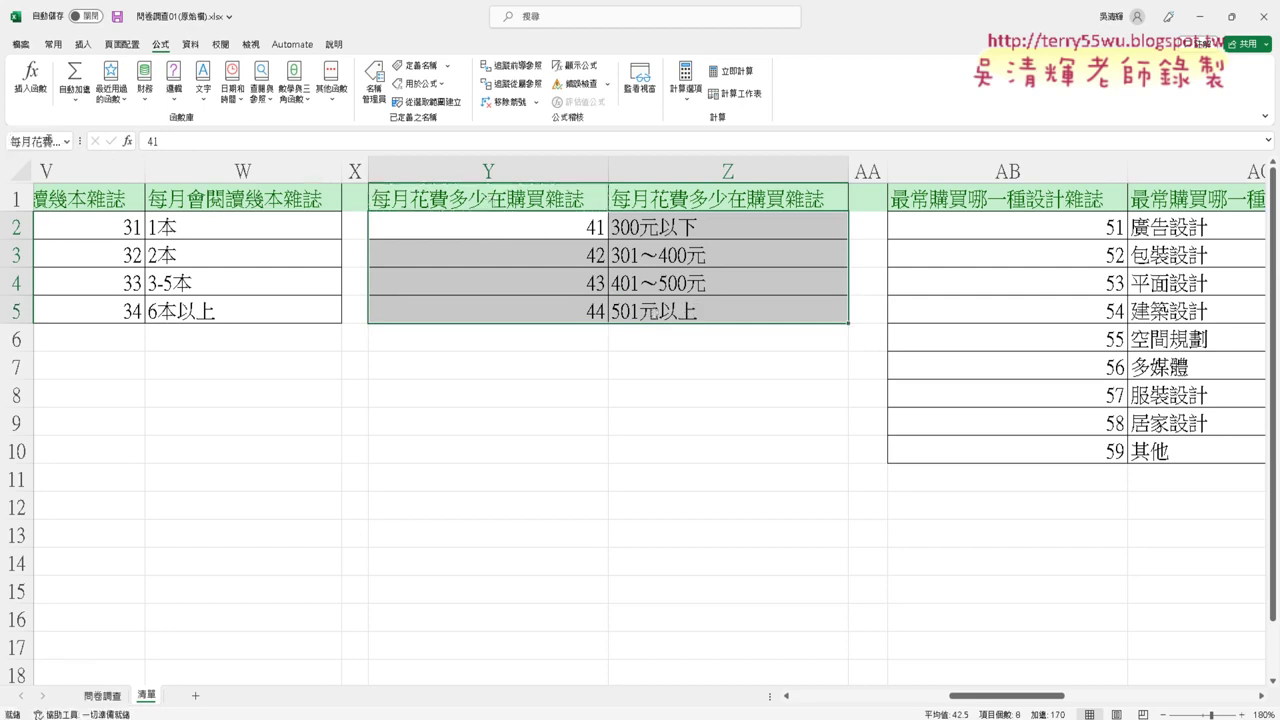
# Name the design magazine type code table AB2:AC10 最常購買哪一種設計雜誌, reusing the heading text copied from AB1
pyautogui.click(990, 200)
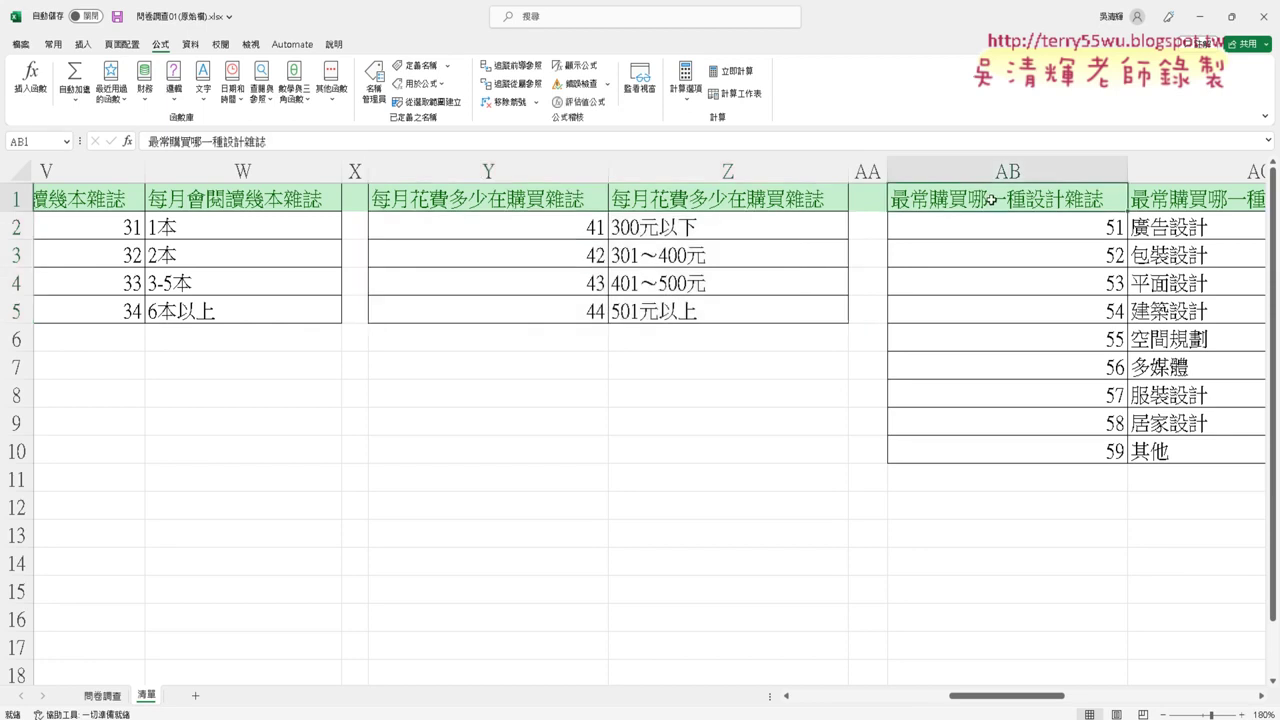
pyautogui.hotkey('ctrl', 'c')
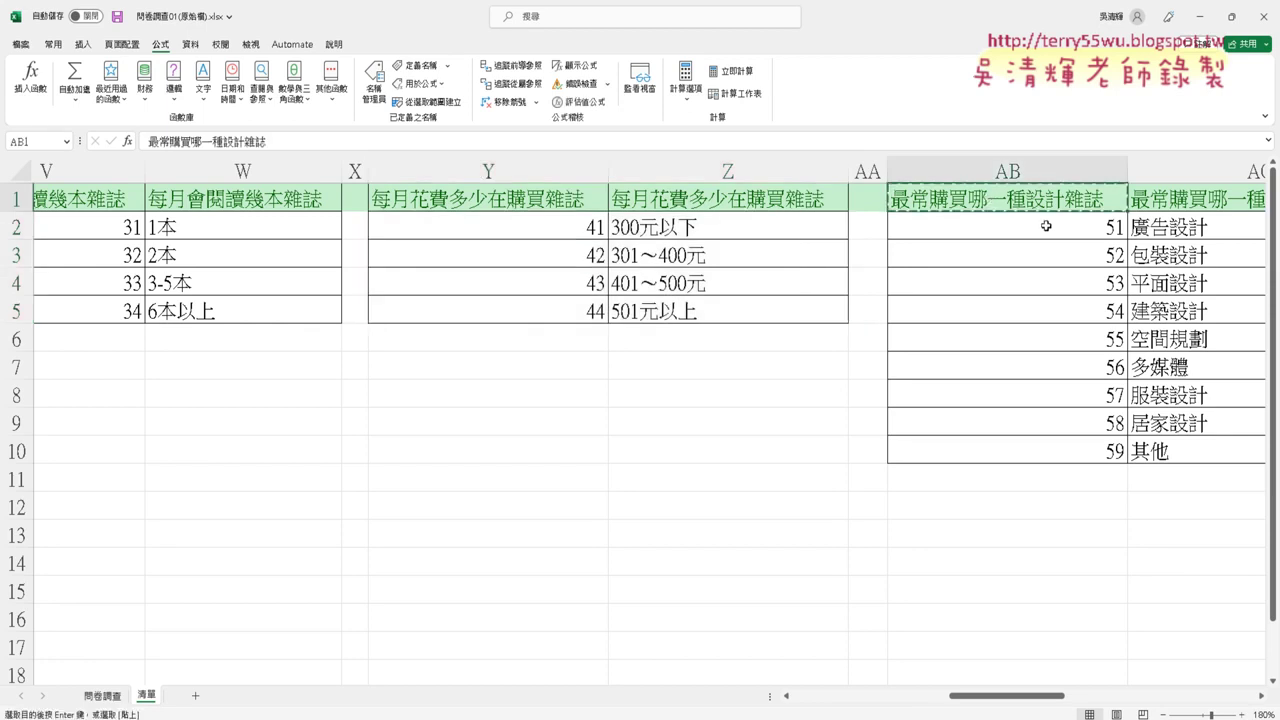
pyautogui.moveTo(1049, 226); pyautogui.dragTo(1160, 452)
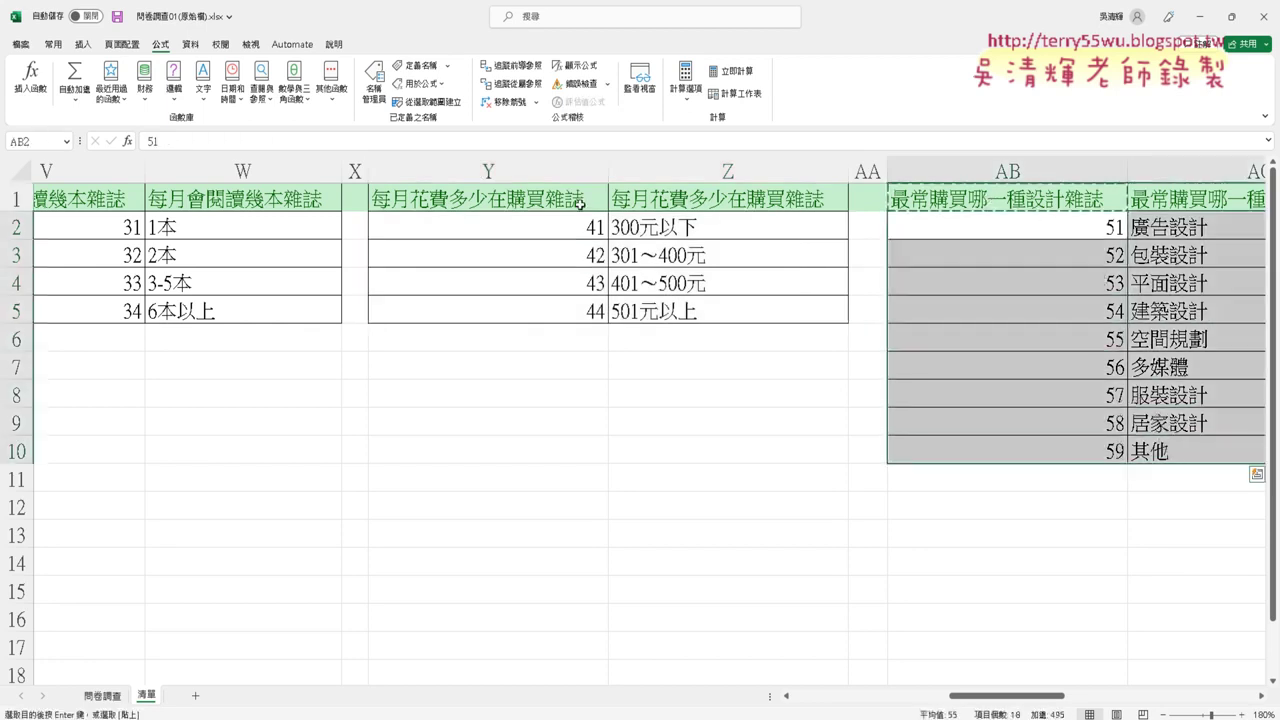
pyautogui.click(51, 141)
pyautogui.hotkey('ctrl', 'v')
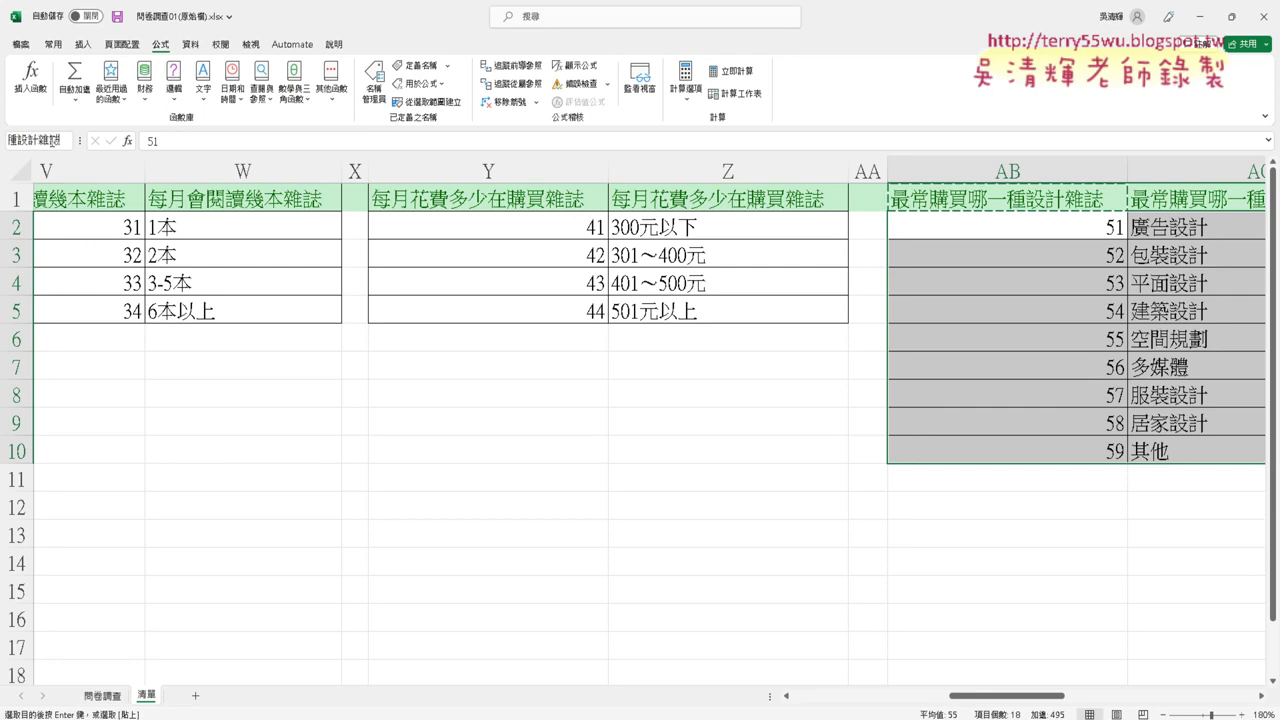
pyautogui.press('Return')
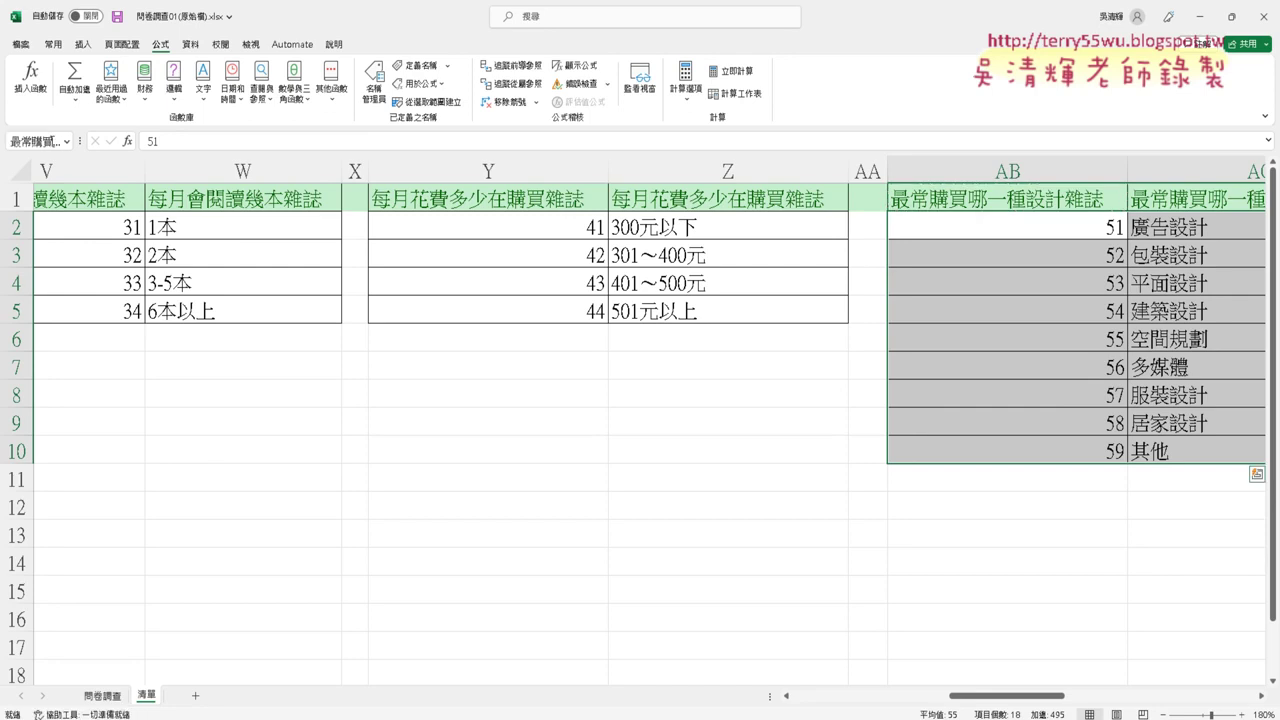
# Name the purchase place code table AE2:AF6 會在哪些地方購買, reusing the heading text copied from AE1
pyautogui.moveTo(1008, 700); pyautogui.dragTo(1083, 700)
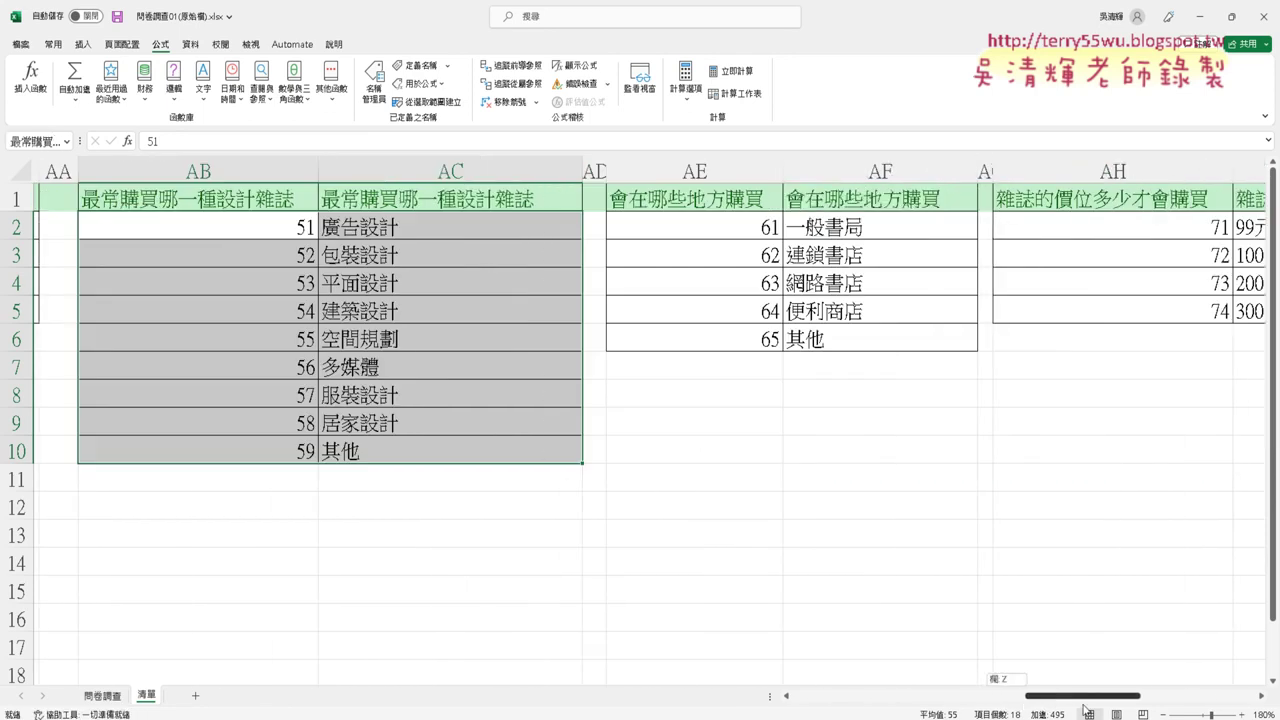
pyautogui.click(679, 205)
pyautogui.hotkey('ctrl', 'c')
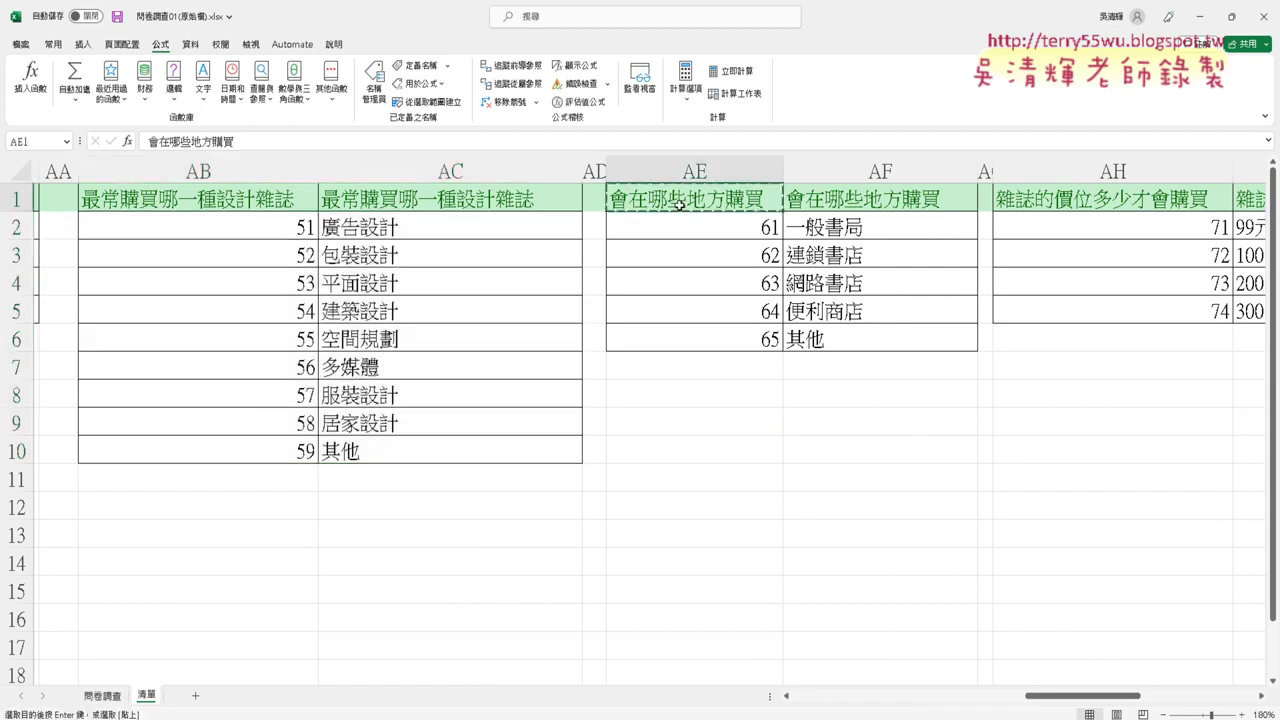
pyautogui.moveTo(706, 223); pyautogui.dragTo(827, 343)
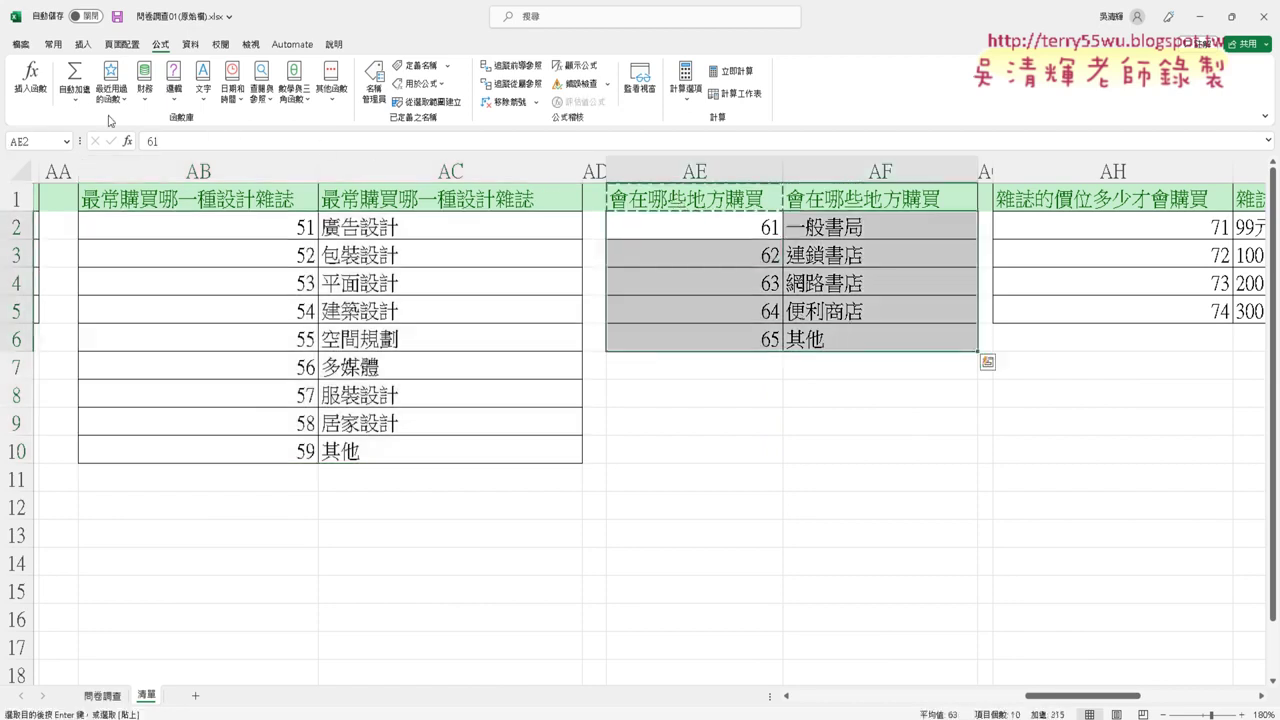
pyautogui.click(40, 141)
pyautogui.hotkey('ctrl', 'v')
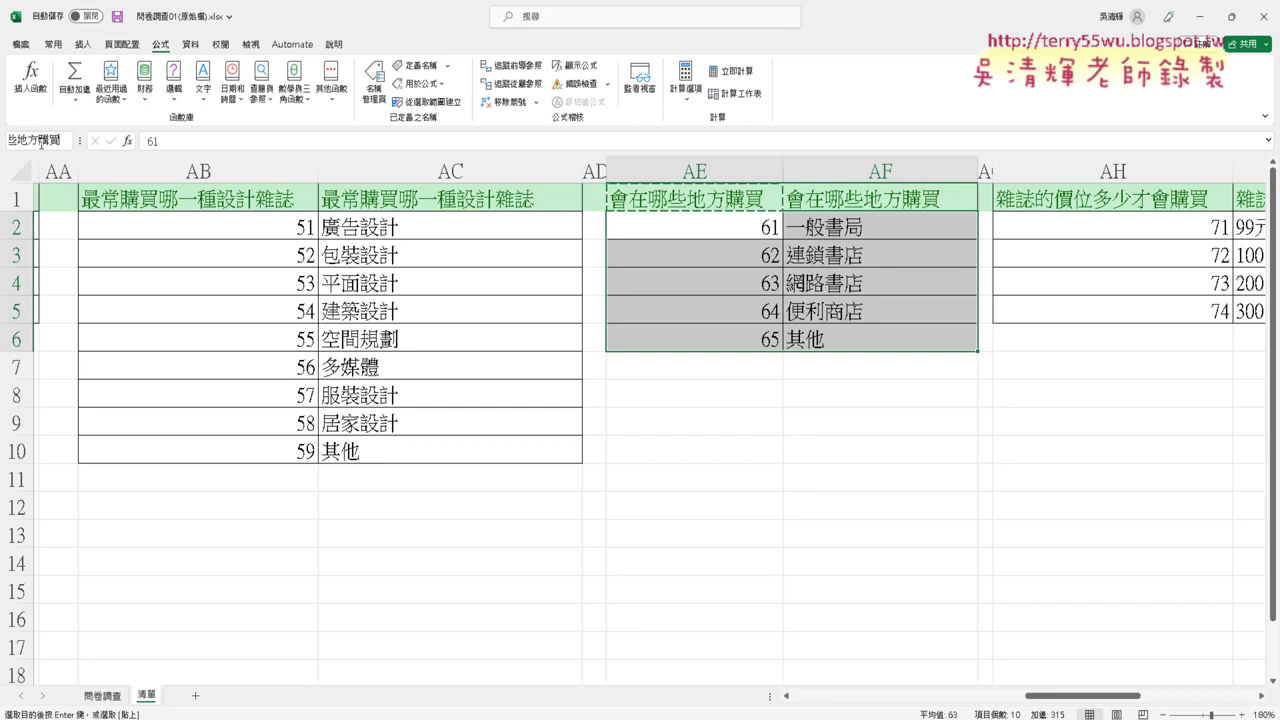
pyautogui.press('Return')
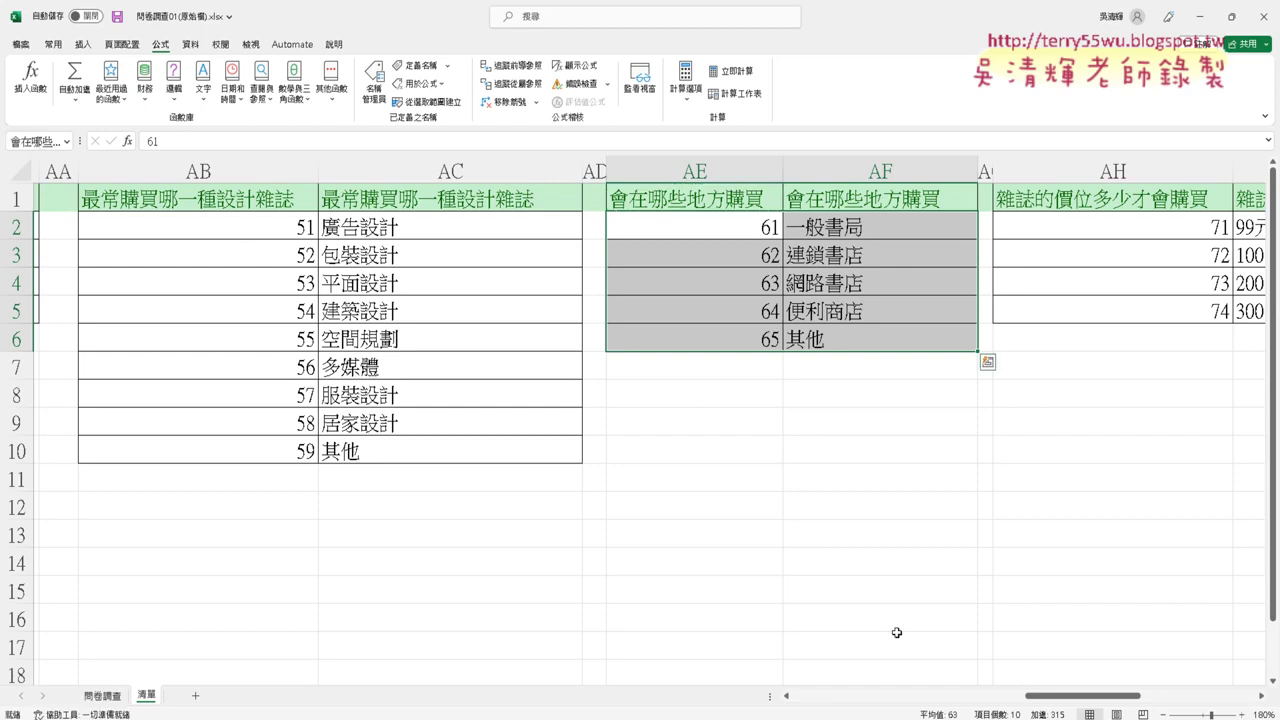
# Name the magazine price code table AH2:AI5 雜誌的價位多少才會購買, reusing the heading text copied from AH1
pyautogui.moveTo(1072, 703); pyautogui.dragTo(1124, 698)
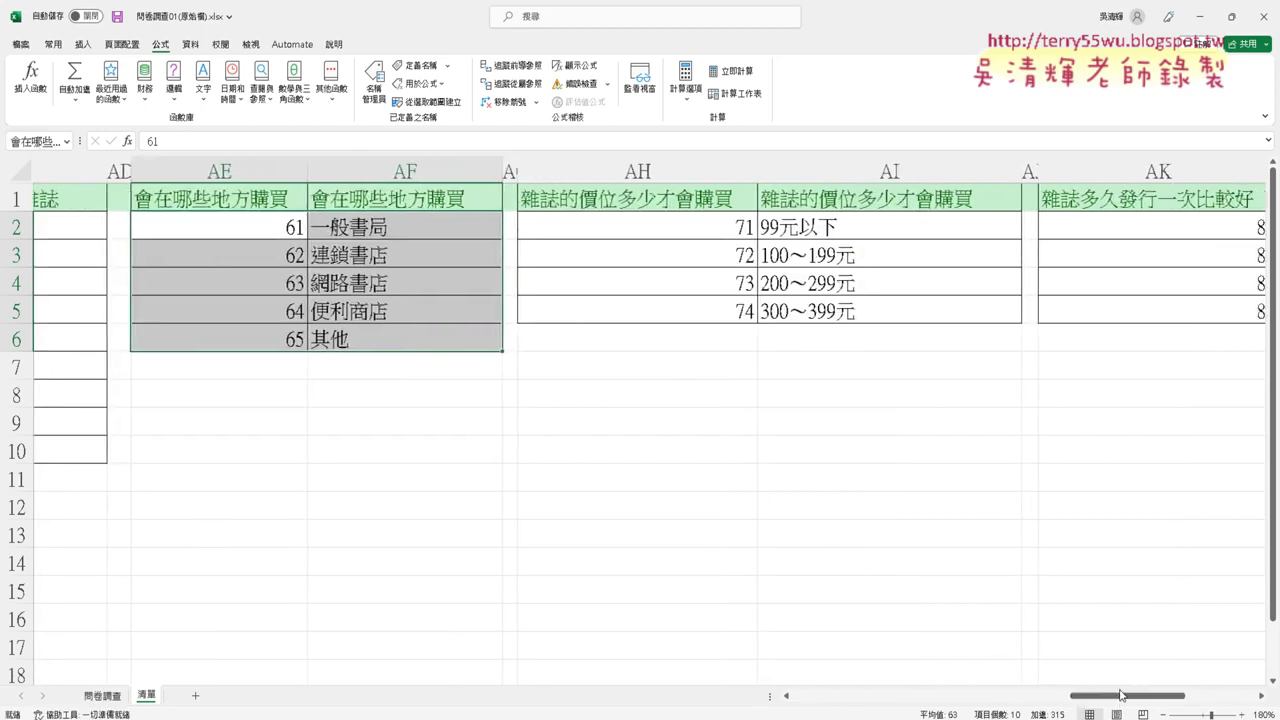
pyautogui.click(617, 203)
pyautogui.hotkey('ctrl', 'c')
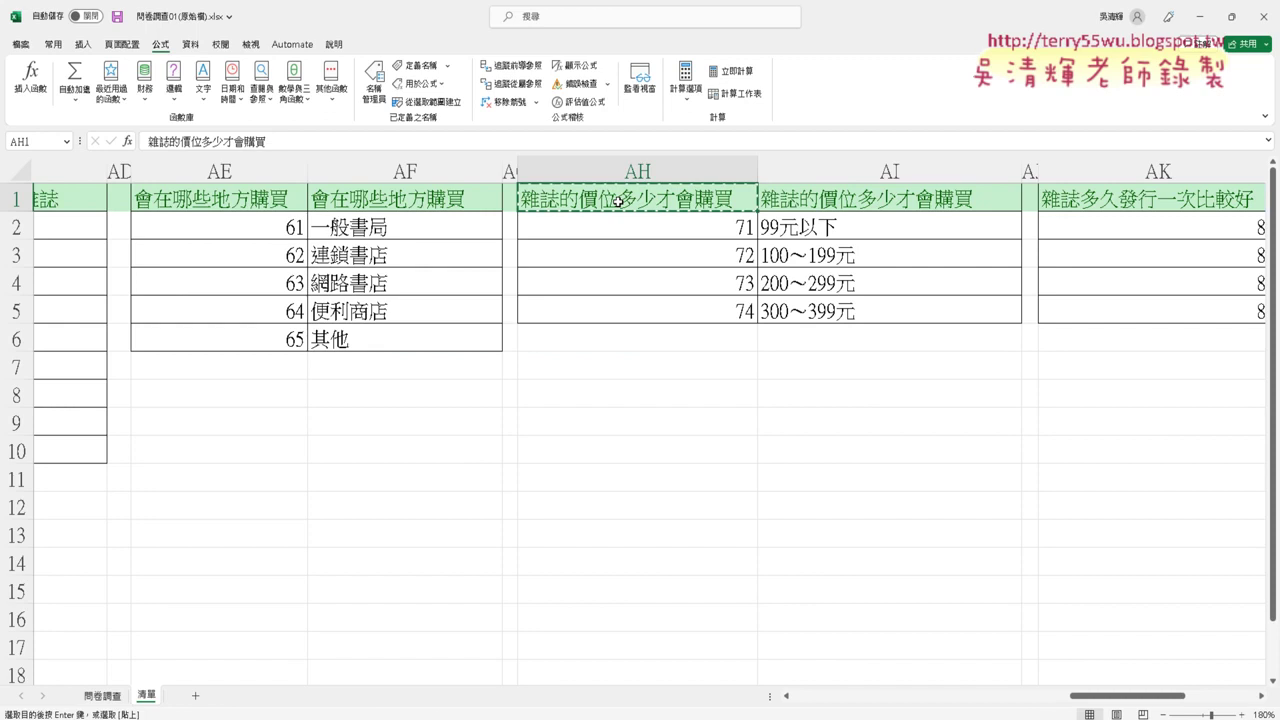
pyautogui.moveTo(664, 224); pyautogui.dragTo(826, 306)
pyautogui.click(52, 139)
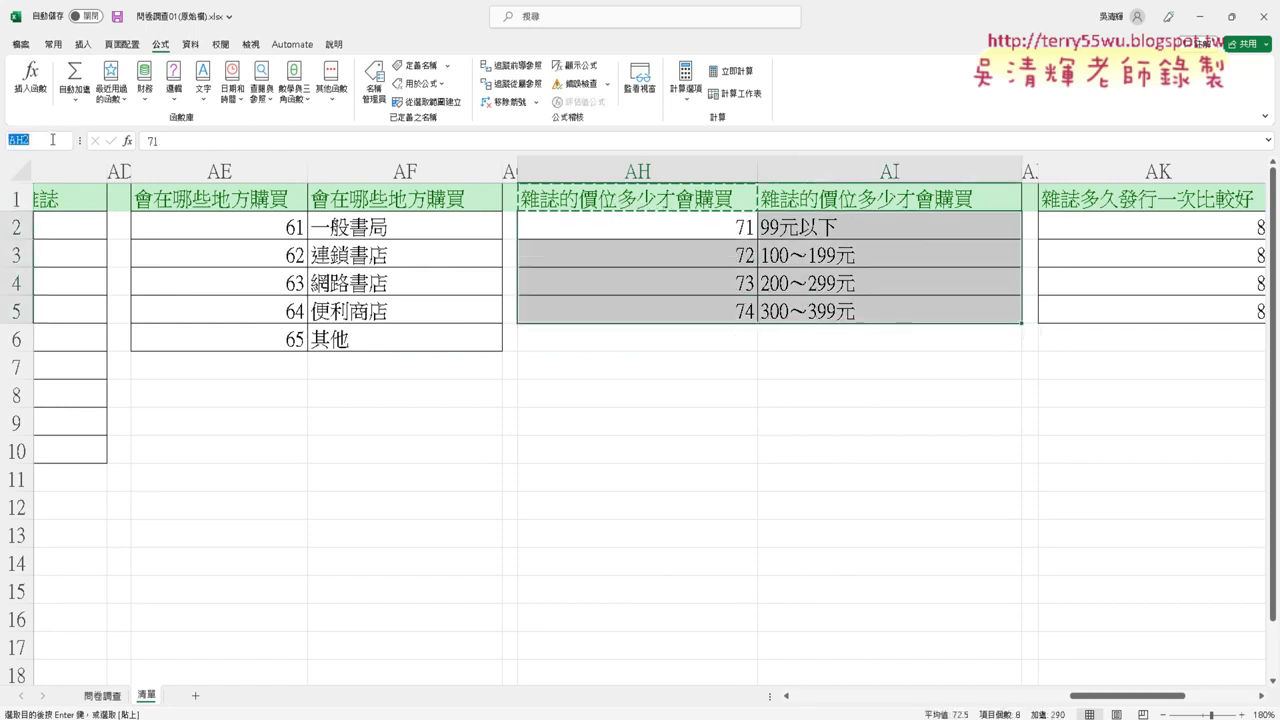
pyautogui.hotkey('ctrl', 'v')
pyautogui.press('Return')
# Name the publishing frequency code table AK2:AL5 雜誌多久發行一次比較好, reusing the heading text copied from AK1
pyautogui.click(1208, 201)
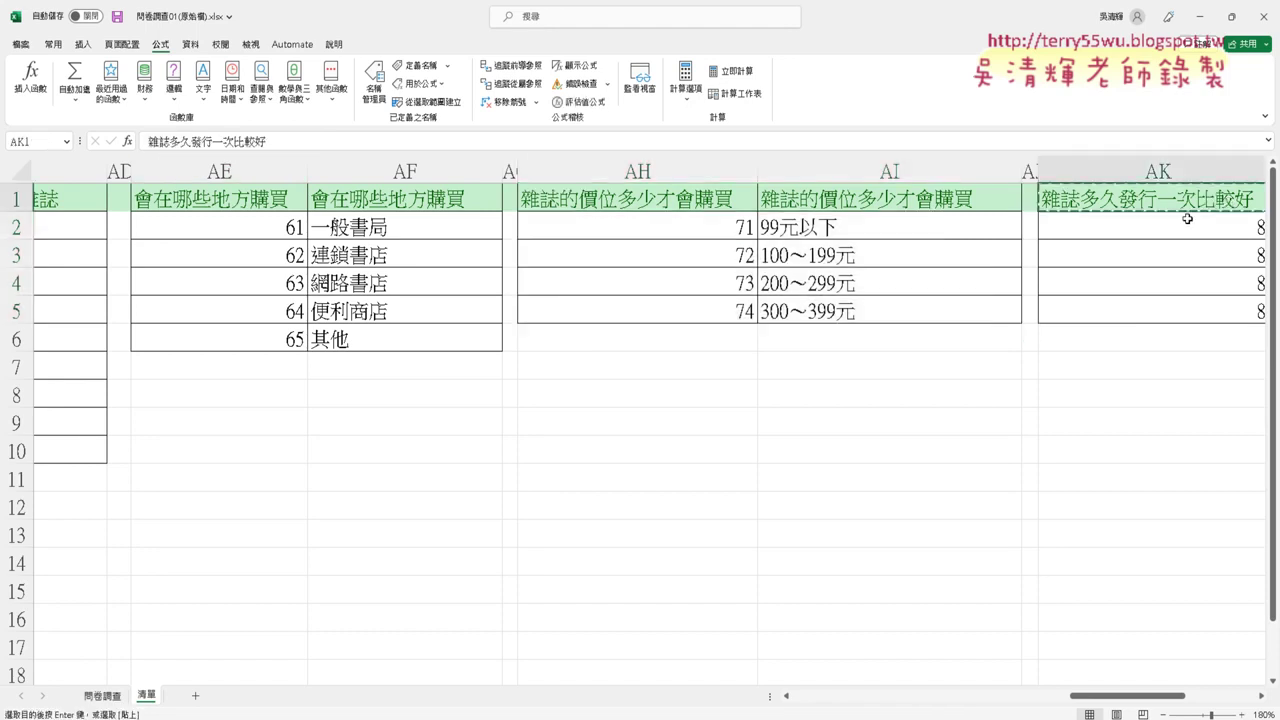
pyautogui.moveTo(1137, 696); pyautogui.dragTo(1195, 703)
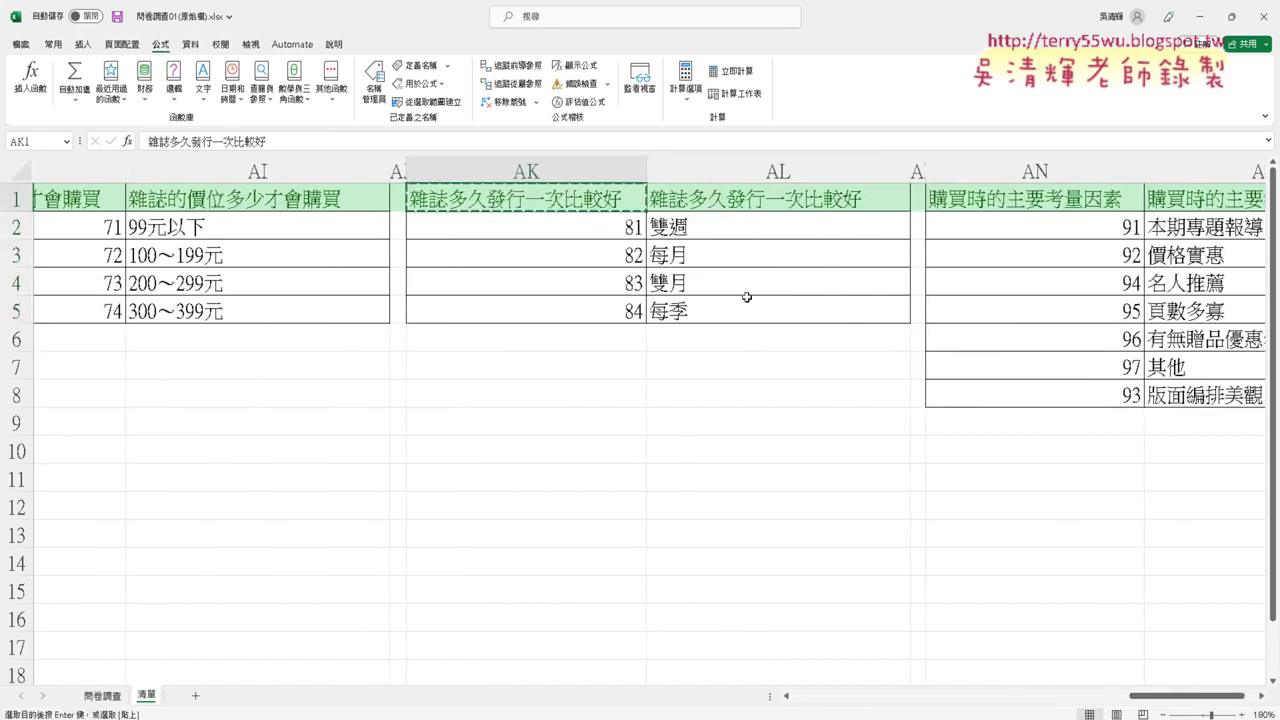
pyautogui.click(469, 231)
pyautogui.hotkey('shift', 'Right')
pyautogui.hotkey('shift', 'Down')
pyautogui.hotkey('shift', 'Down')
pyautogui.hotkey('shift', 'Down')
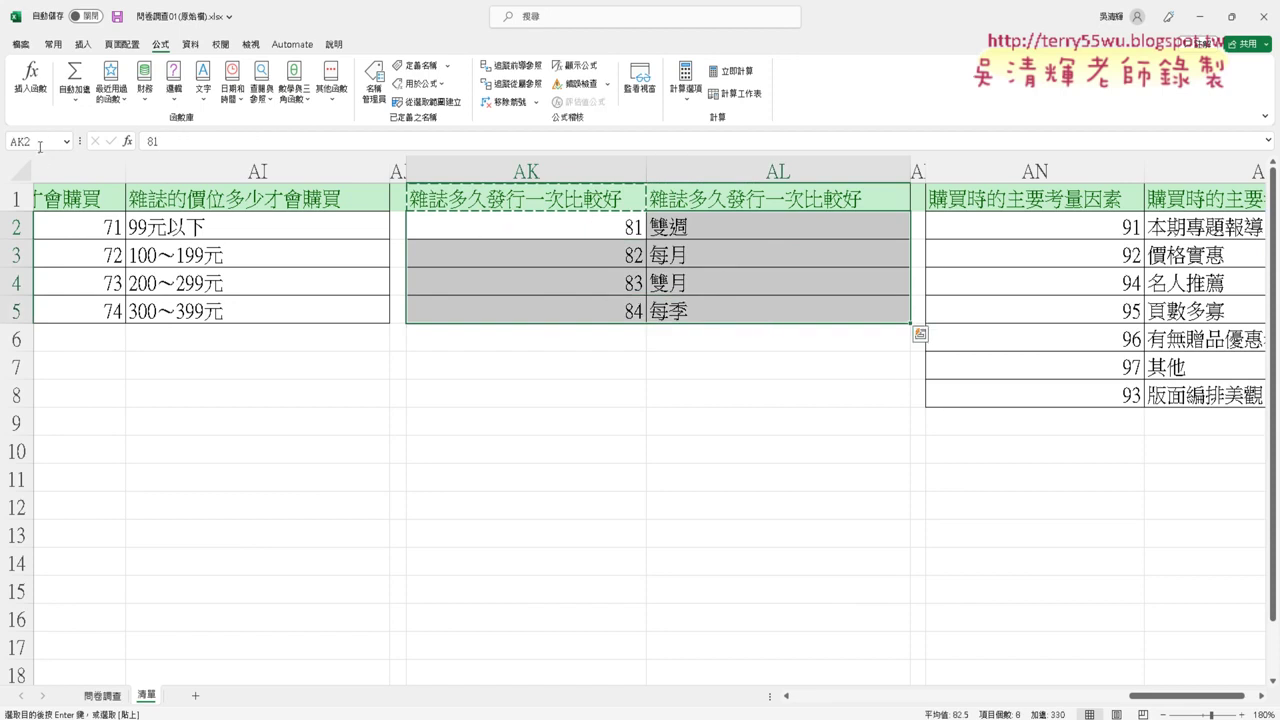
pyautogui.click(43, 141)
pyautogui.hotkey('ctrl', 'v')
pyautogui.press('Return')
# Name the purchase consideration code table AN2:AO8 購買時的主要考量因素, reusing the heading text copied from AN1
pyautogui.click(1063, 200)
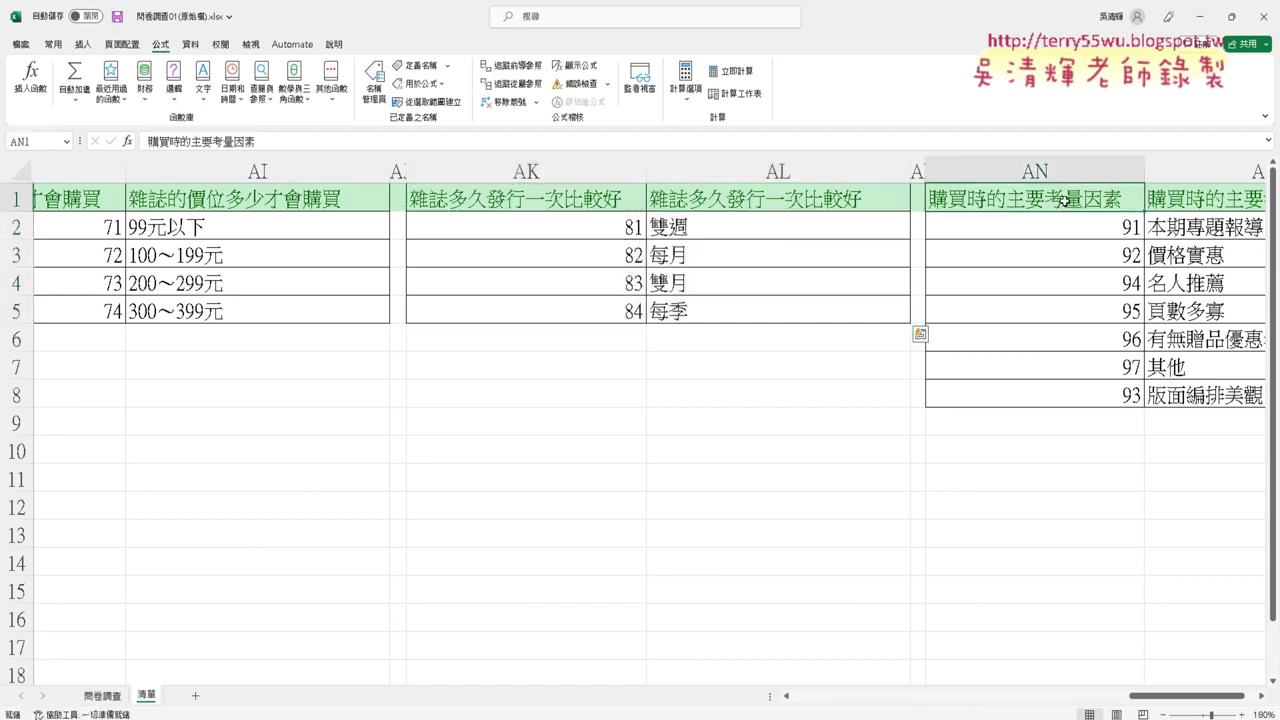
pyautogui.hotkey('ctrl', 'c')
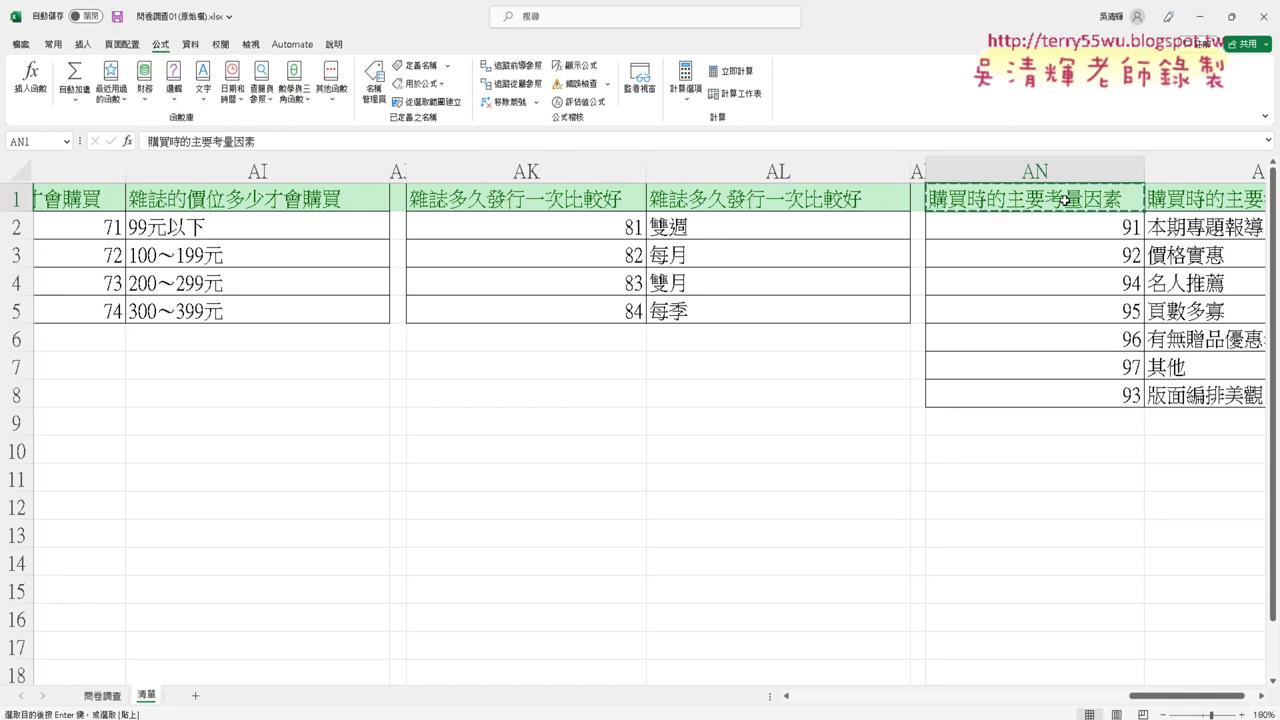
pyautogui.moveTo(1075, 232); pyautogui.dragTo(1200, 393)
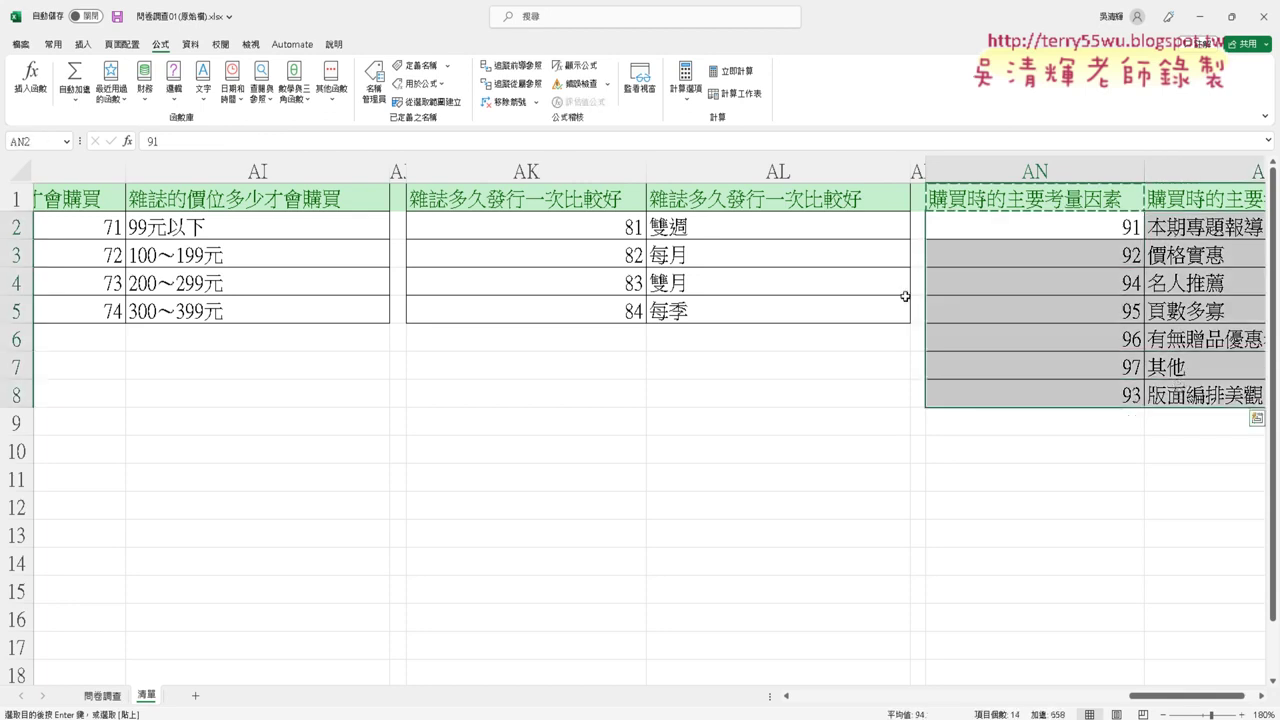
pyautogui.click(54, 141)
pyautogui.hotkey('ctrl', 'v')
pyautogui.press('Return')
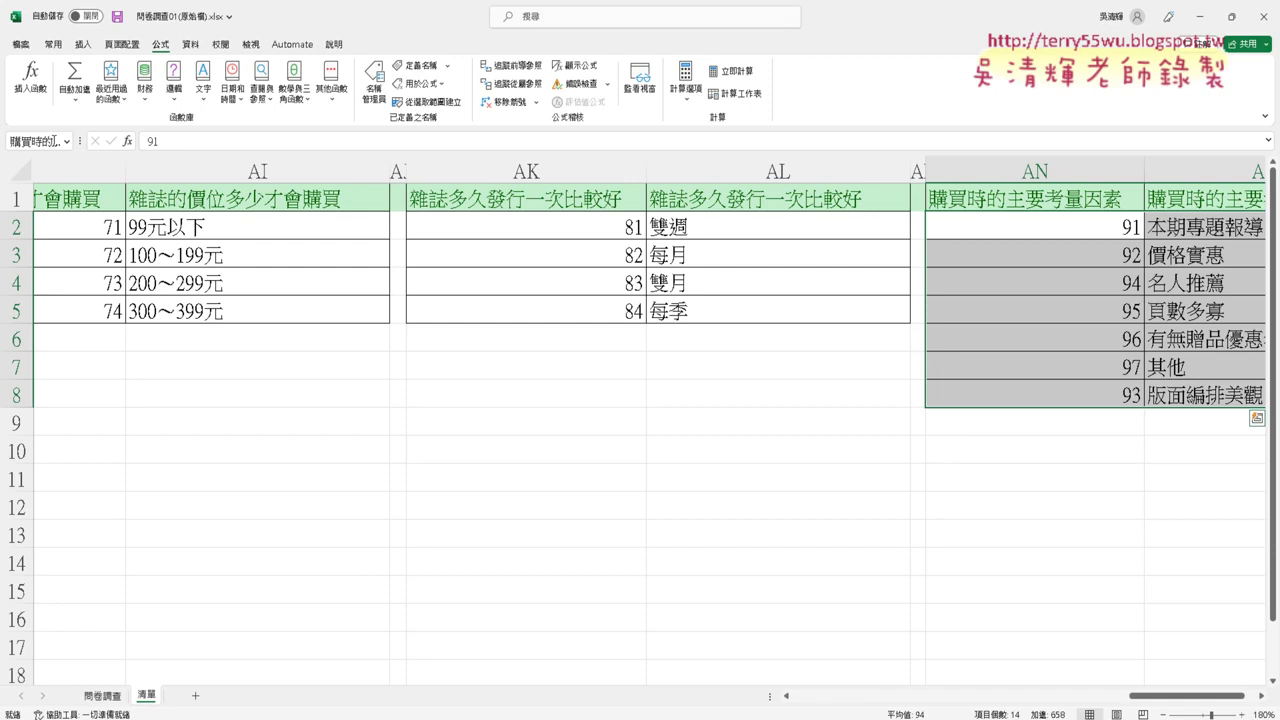
# Review the defined names in the Name Manager, checking the references of 雜誌的價位多少才會購買, 雜誌多久發行一次比較好 and 職業
pyautogui.click(1262, 700)
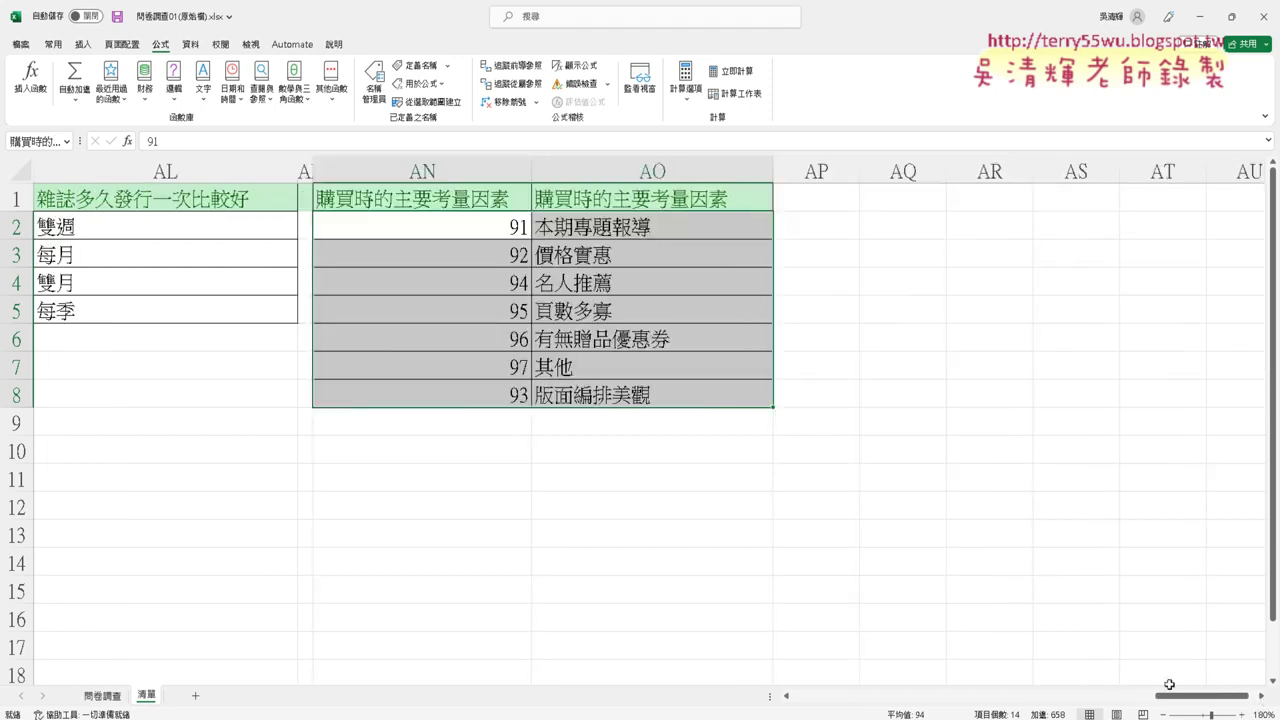
pyautogui.moveTo(1169, 694); pyautogui.dragTo(759, 628)
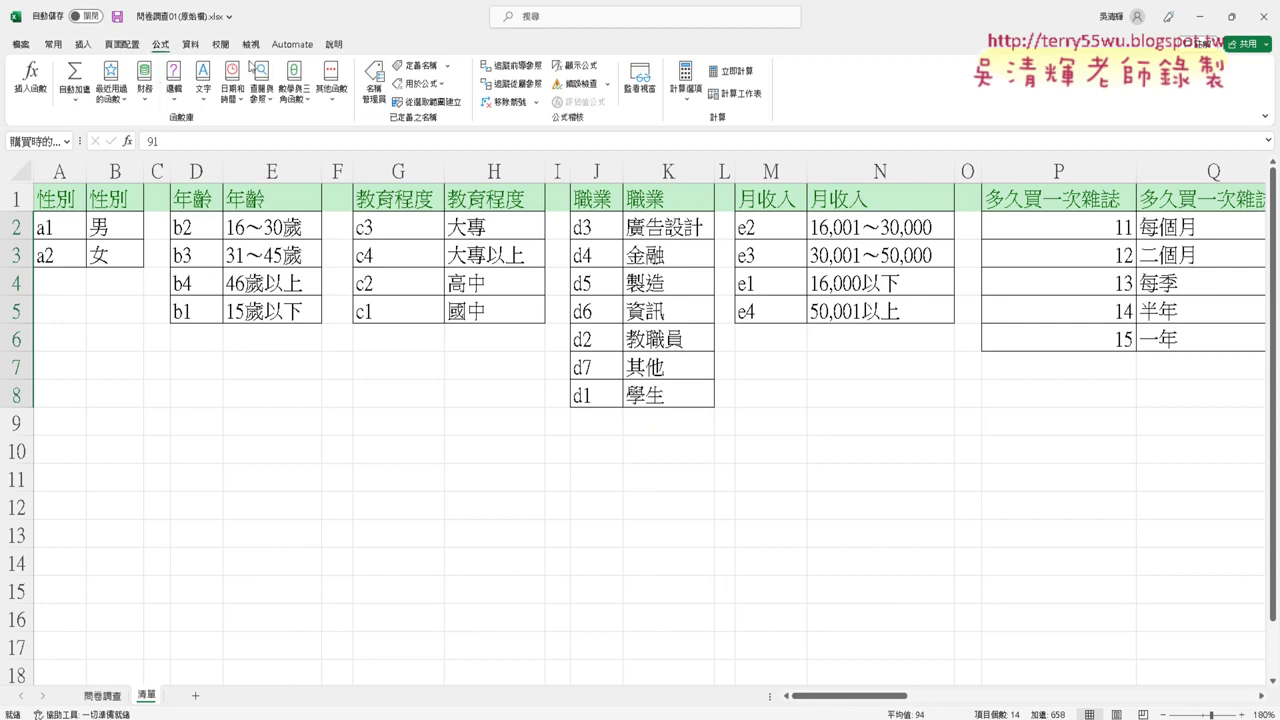
pyautogui.click(374, 86)
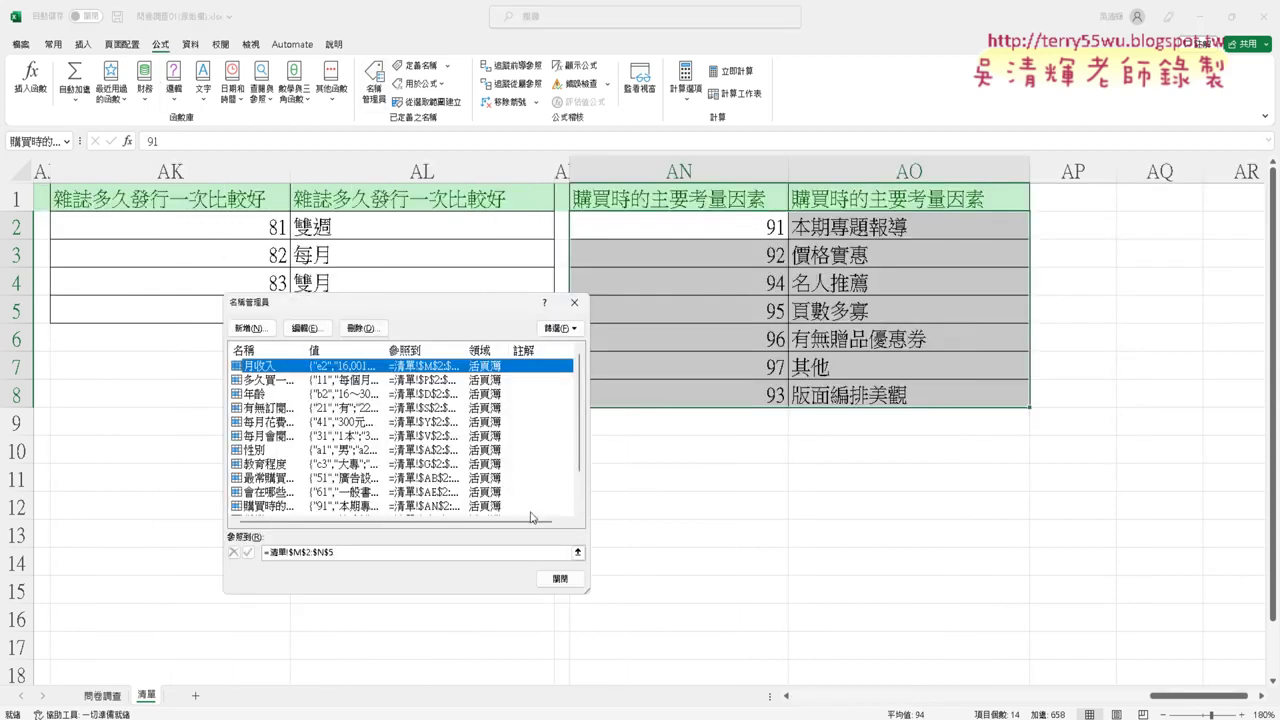
pyautogui.click(561, 579)
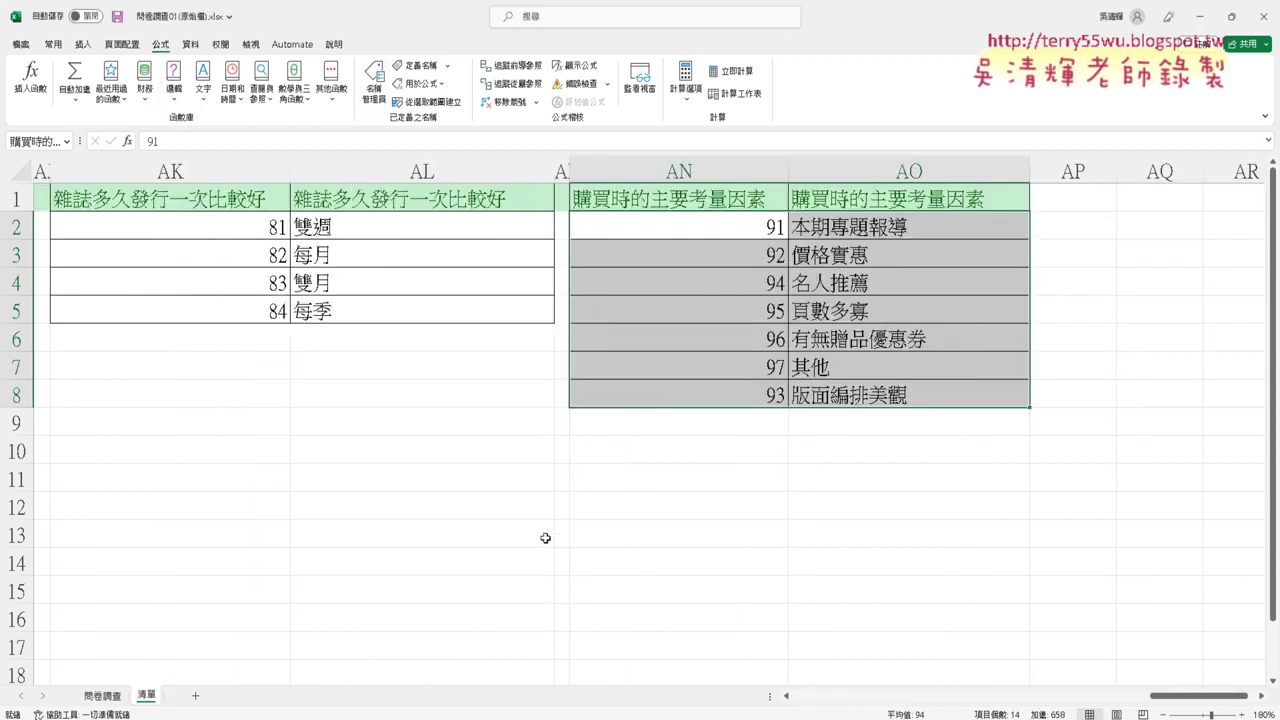
pyautogui.click(375, 88)
pyautogui.moveTo(580, 400); pyautogui.dragTo(588, 484)
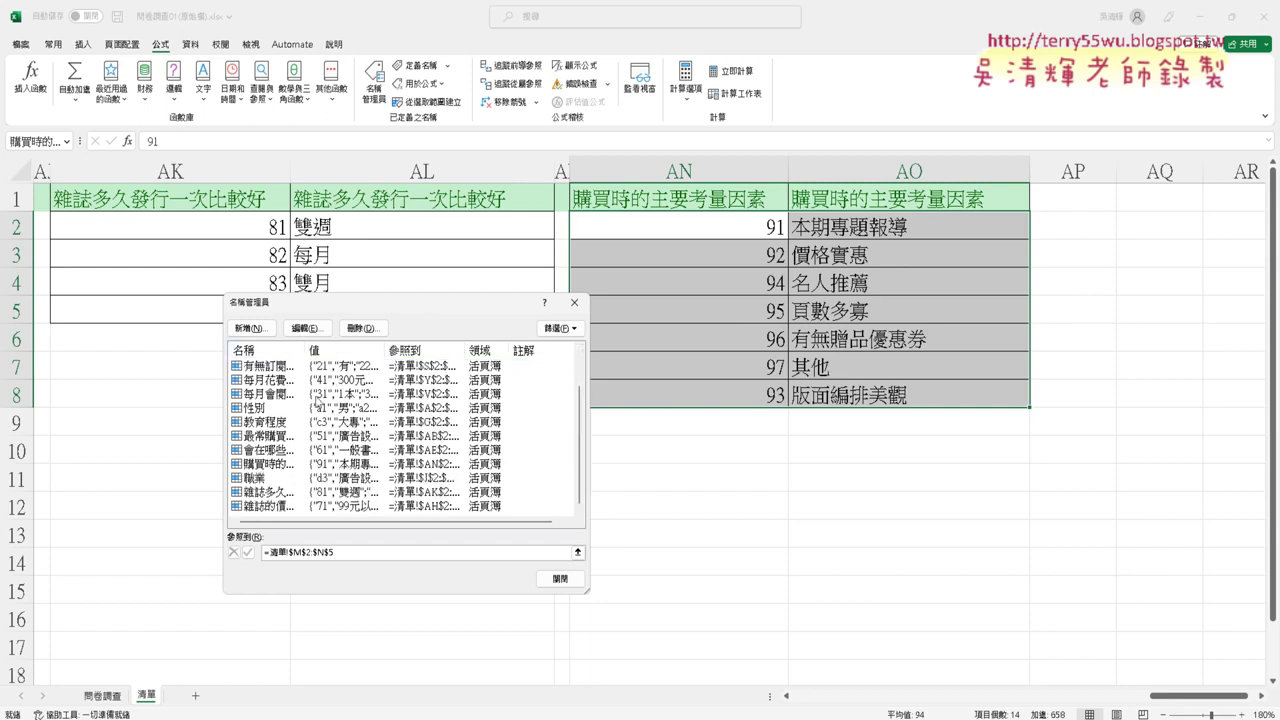
pyautogui.click(279, 507)
pyautogui.click(369, 554)
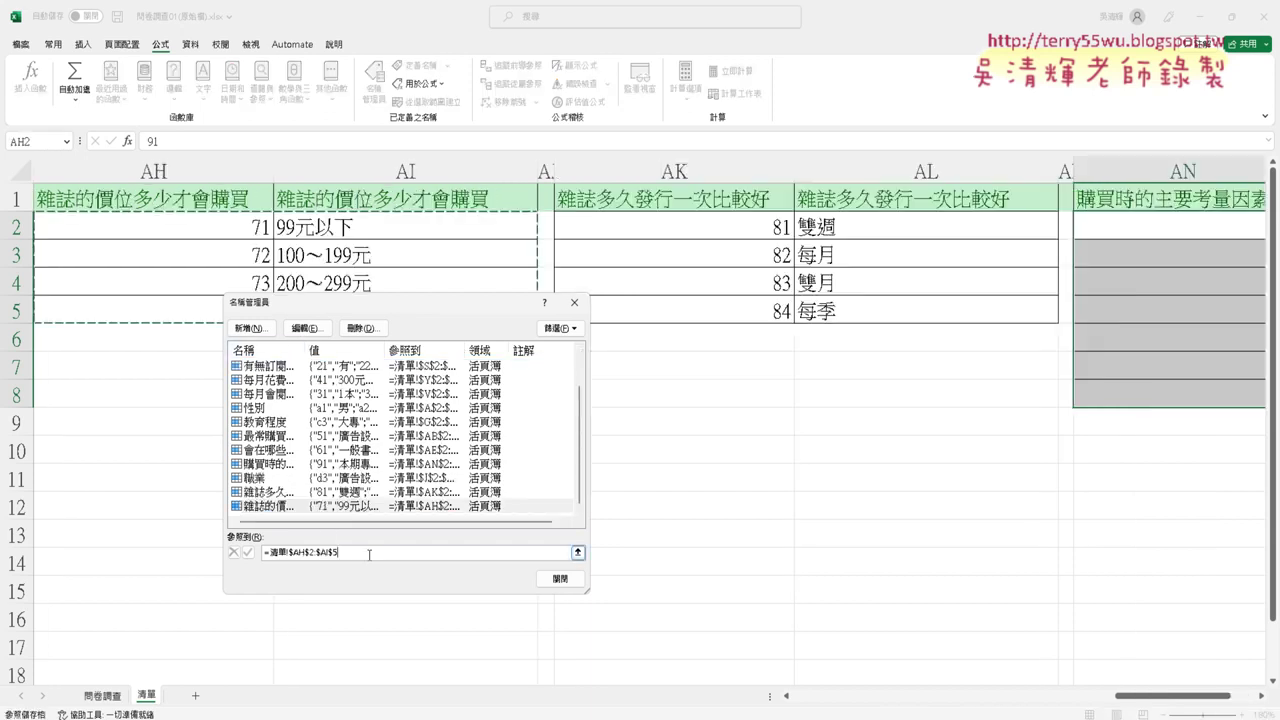
pyautogui.click(289, 493)
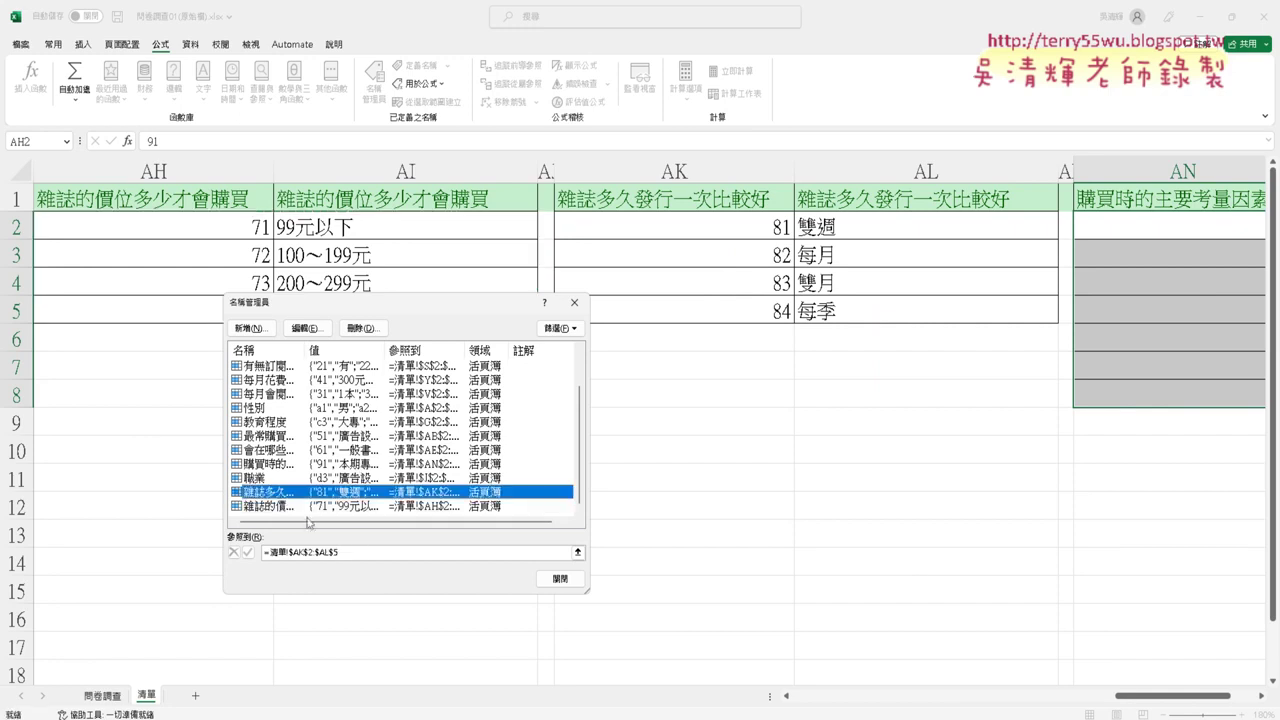
pyautogui.click(358, 550)
pyautogui.click(287, 480)
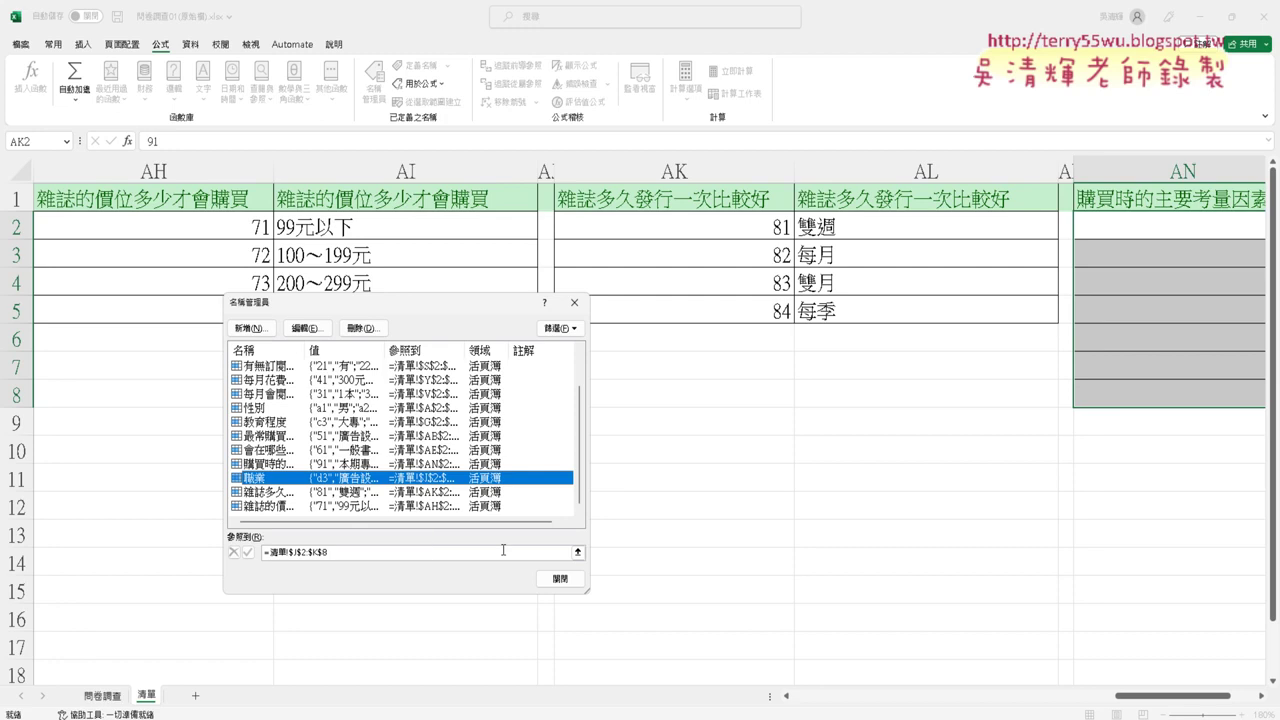
pyautogui.click(567, 581)
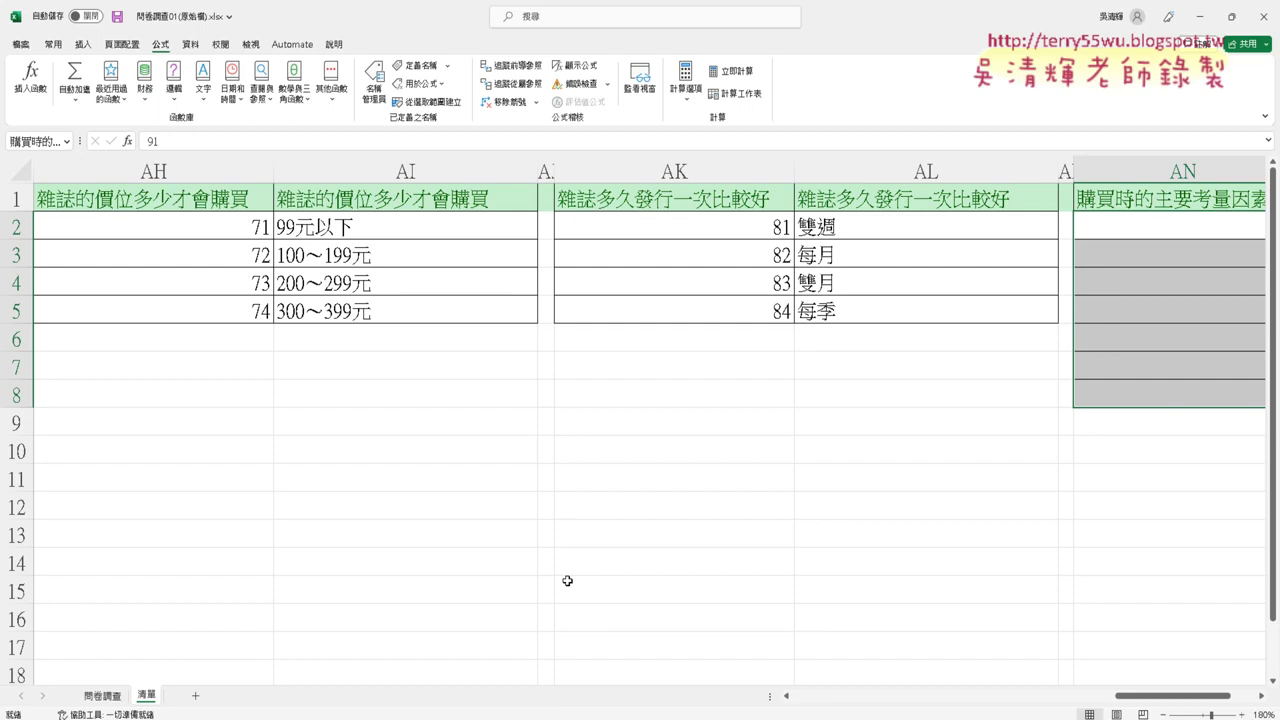
# On the 問卷調查 sheet, delete the empty column E after 年齡 and the VLOOKUP result column C after 性別
pyautogui.click(105, 696)
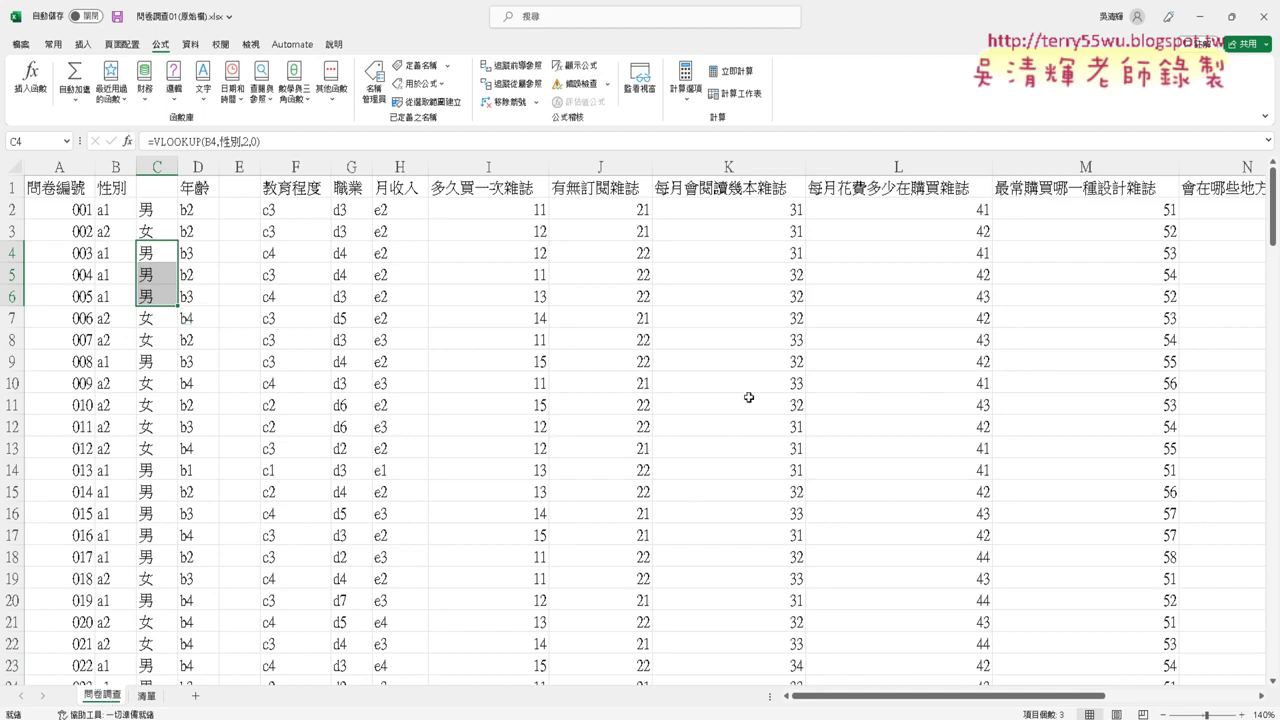
pyautogui.click(167, 166)
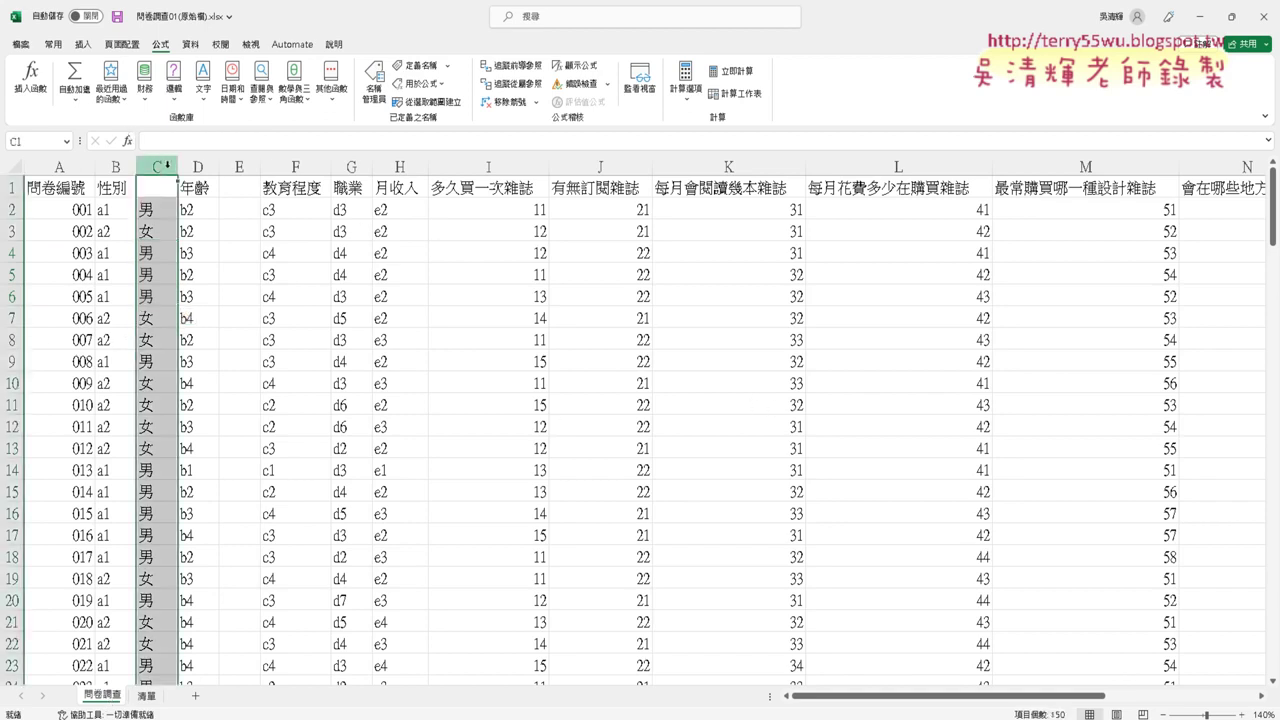
pyautogui.click(249, 166)
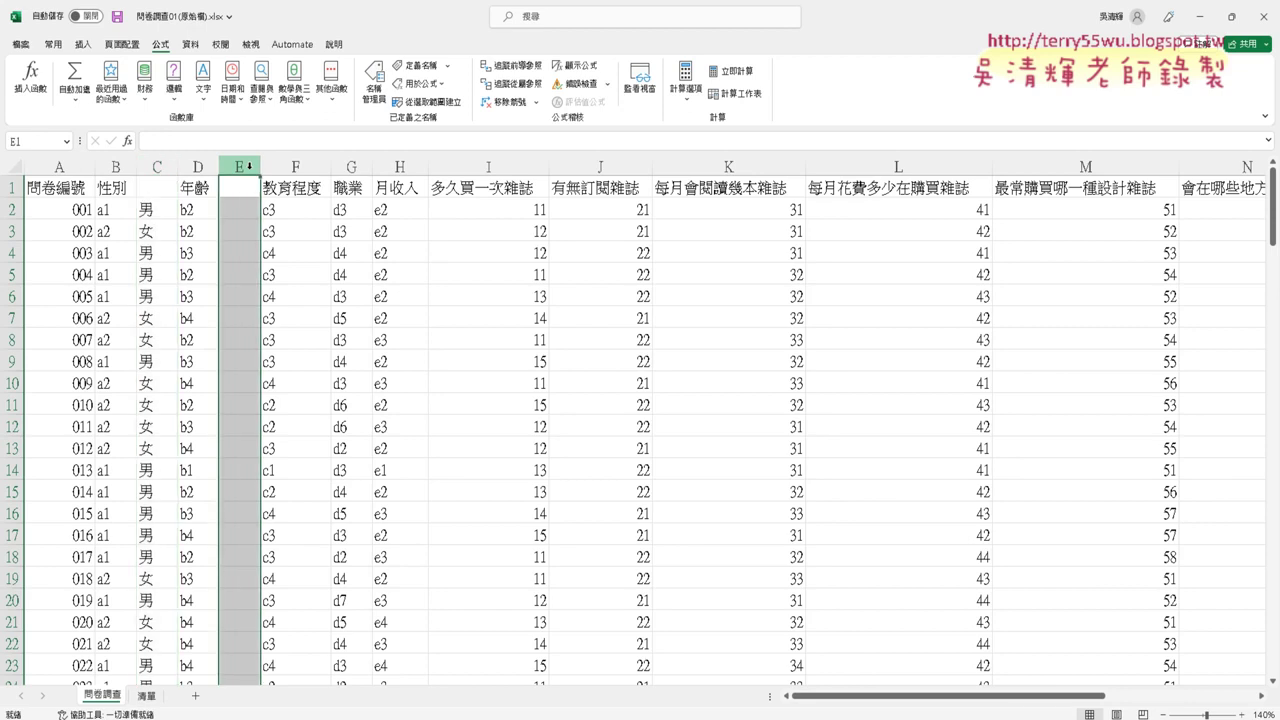
pyautogui.rightClick(238, 166)
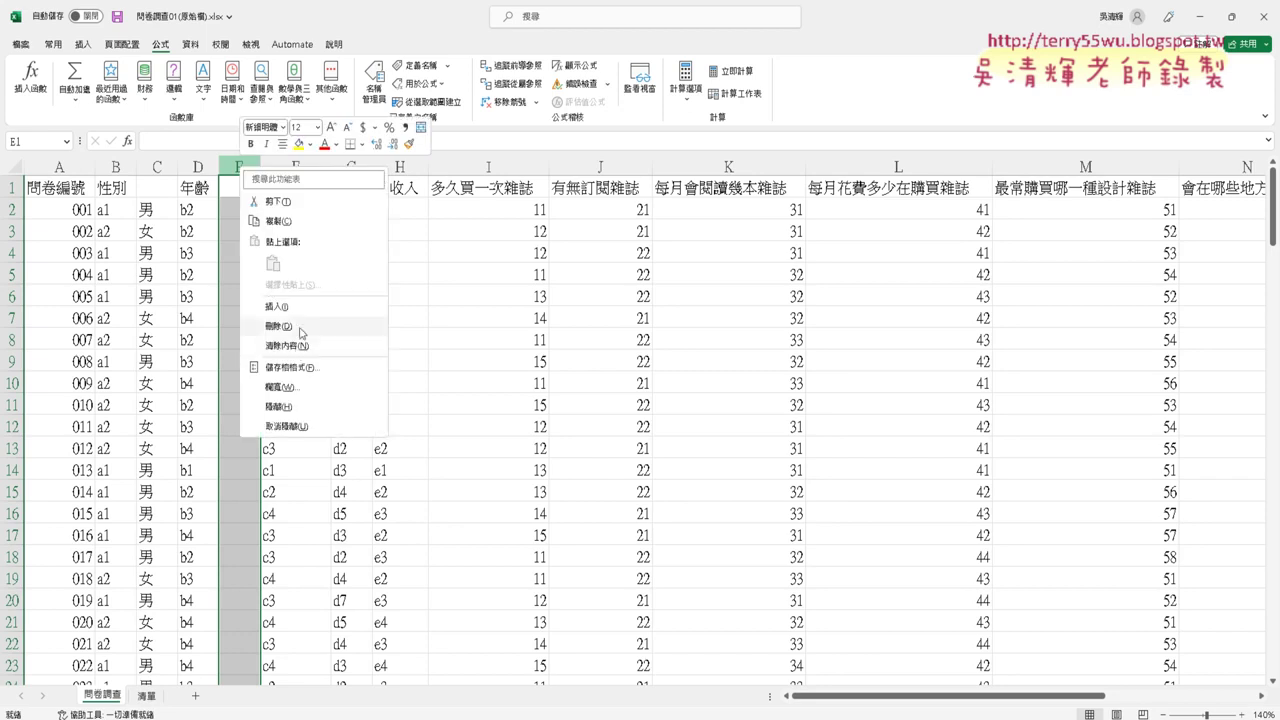
pyautogui.click(300, 328)
pyautogui.click(157, 166)
pyautogui.rightClick(157, 166)
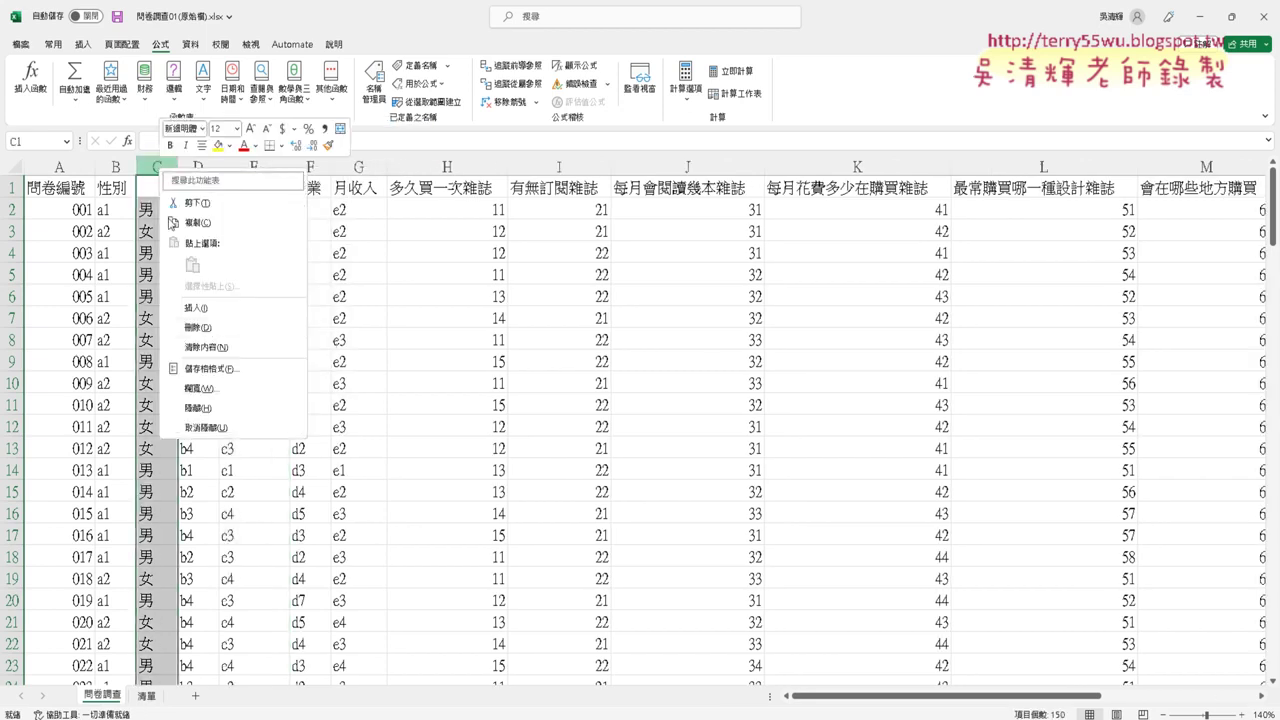
pyautogui.click(222, 329)
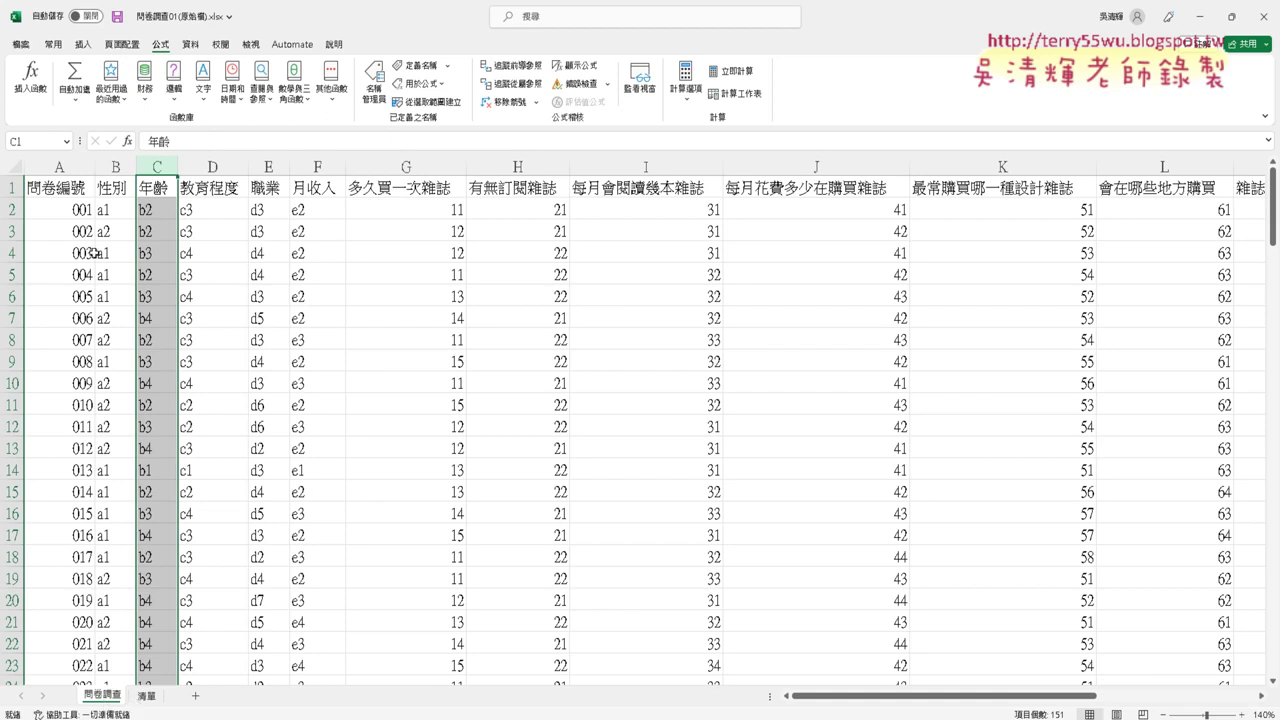
# Create a copy of the 問卷調查 sheet placed before the 清單 sheet
pyautogui.rightClick(114, 699)
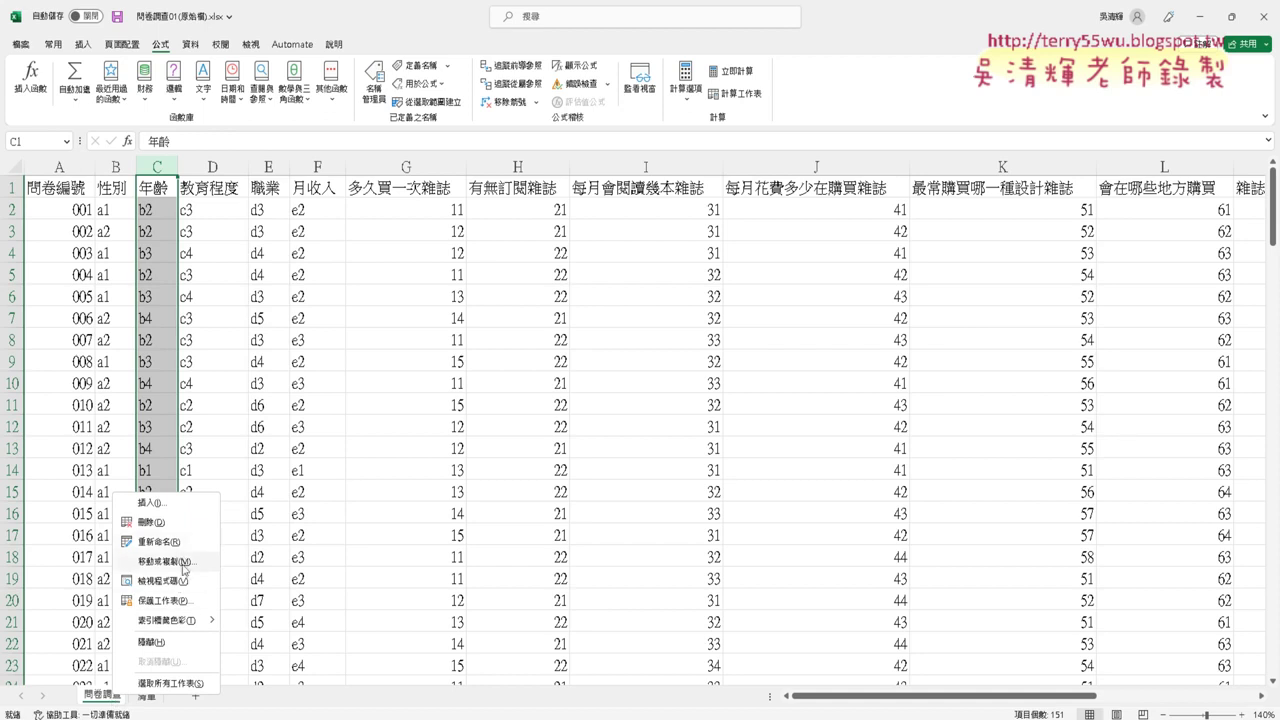
pyautogui.click(166, 561)
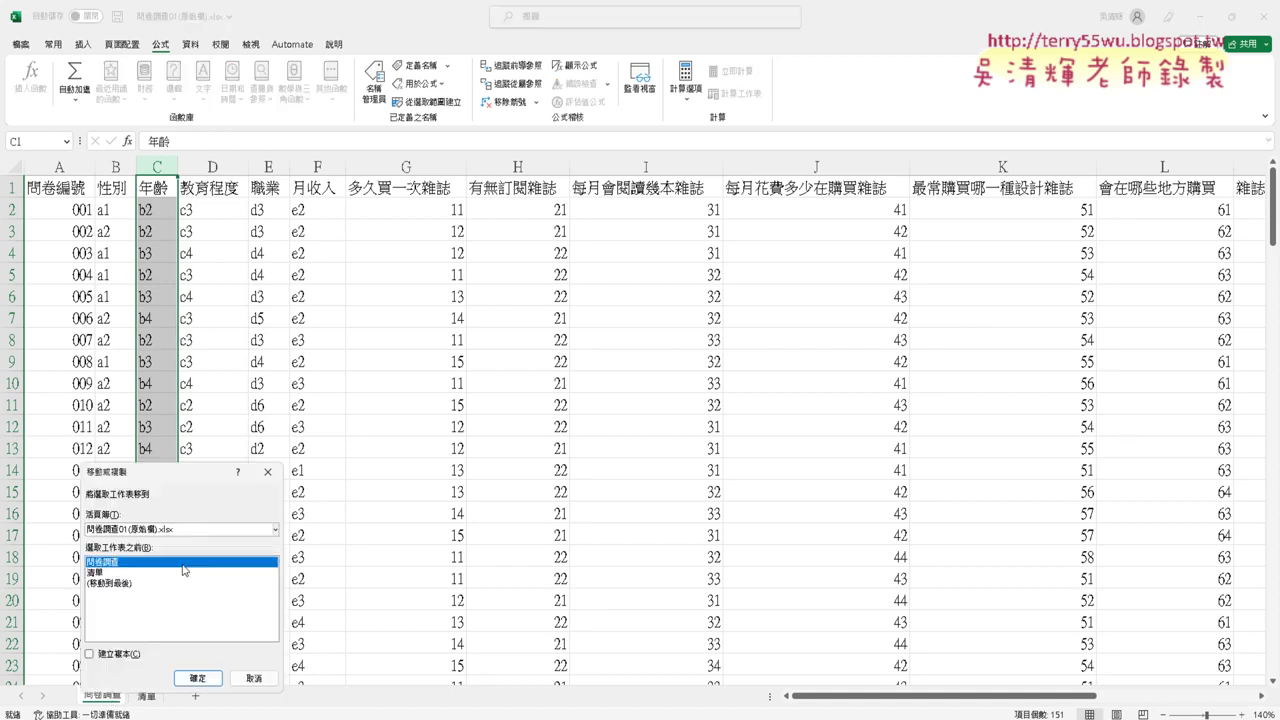
pyautogui.click(108, 573)
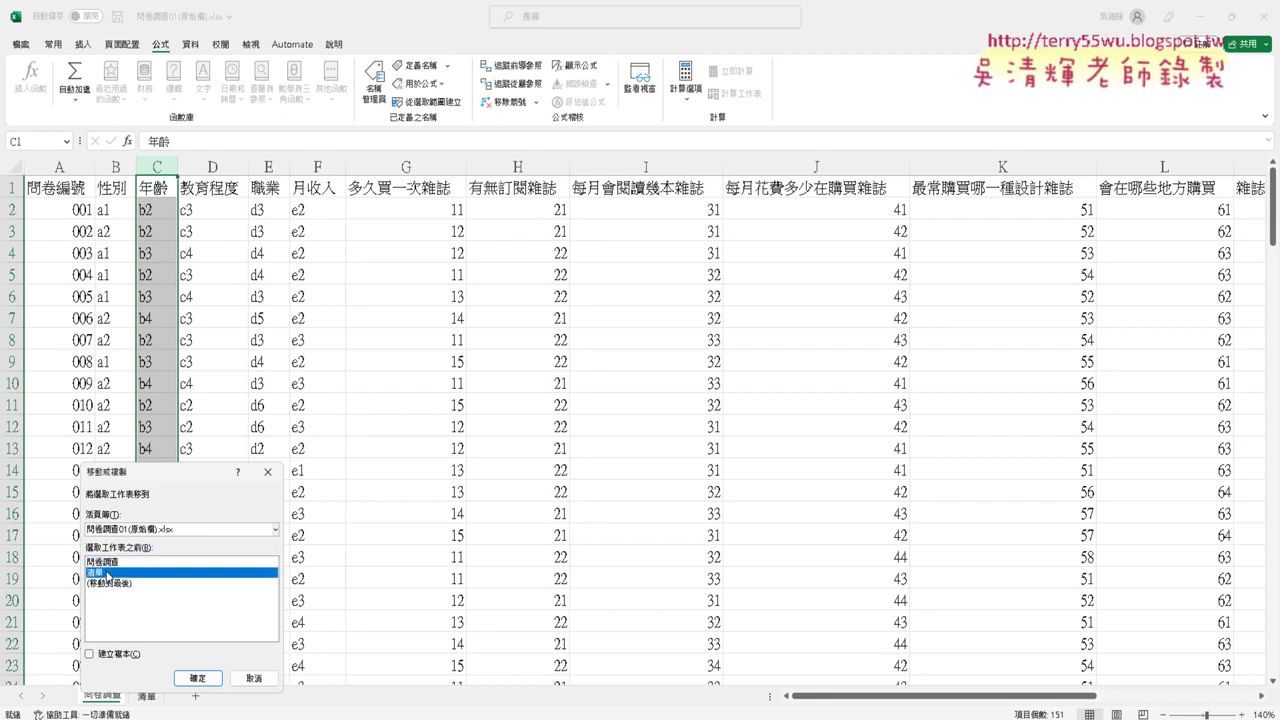
pyautogui.click(92, 655)
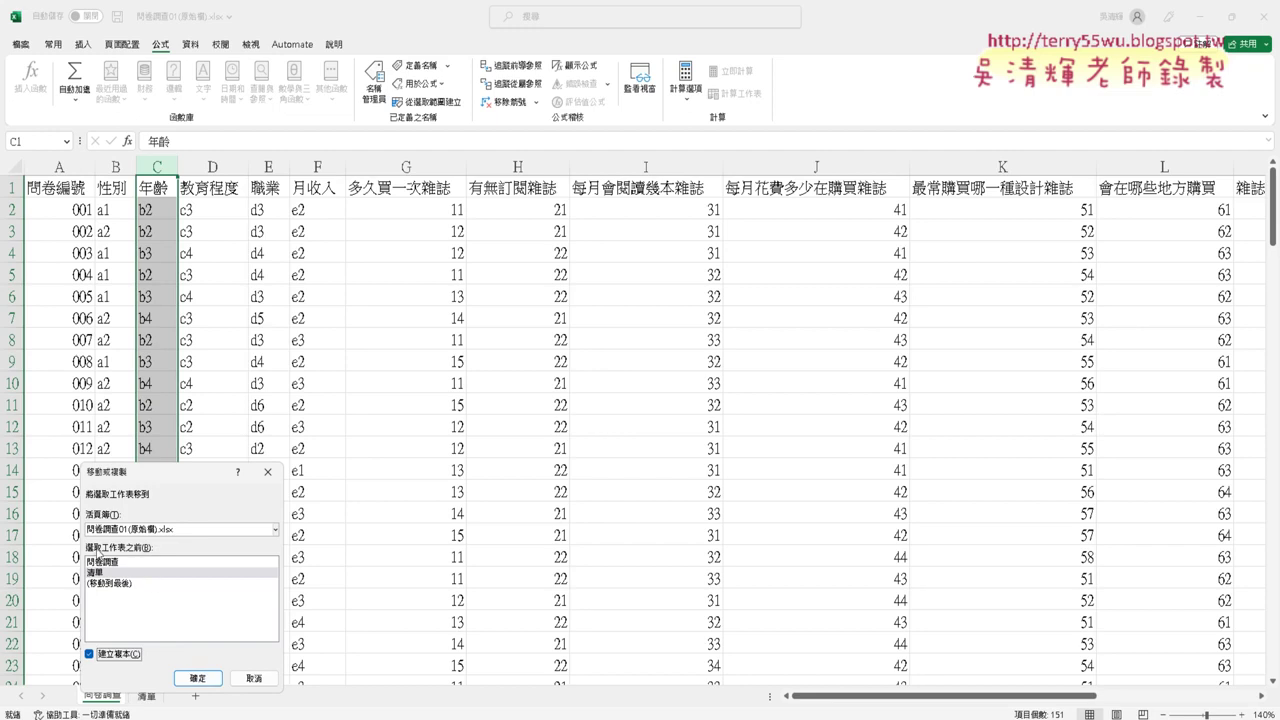
pyautogui.click(103, 573)
pyautogui.moveTo(160, 478); pyautogui.dragTo(392, 380)
pyautogui.click(430, 579)
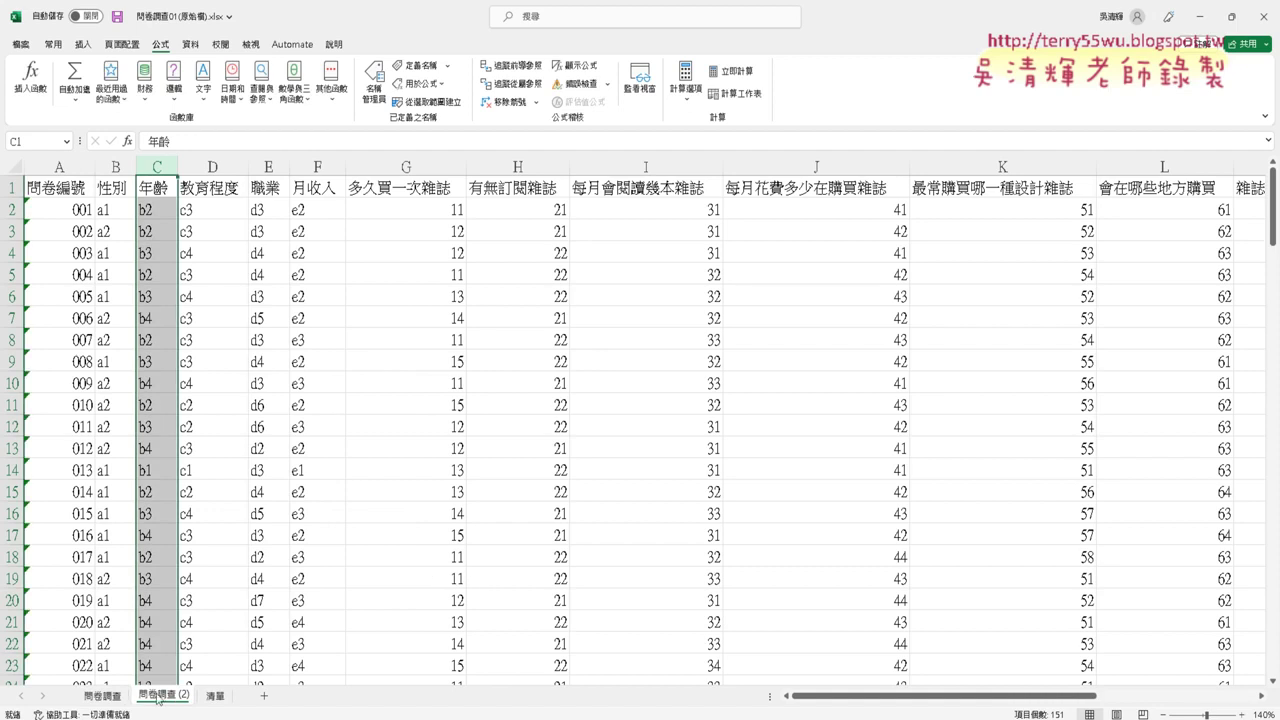
# Delete the copied sheet 問卷調查 (2) and return to the original 問卷調查 sheet
pyautogui.rightClick(156, 700)
pyautogui.click(220, 522)
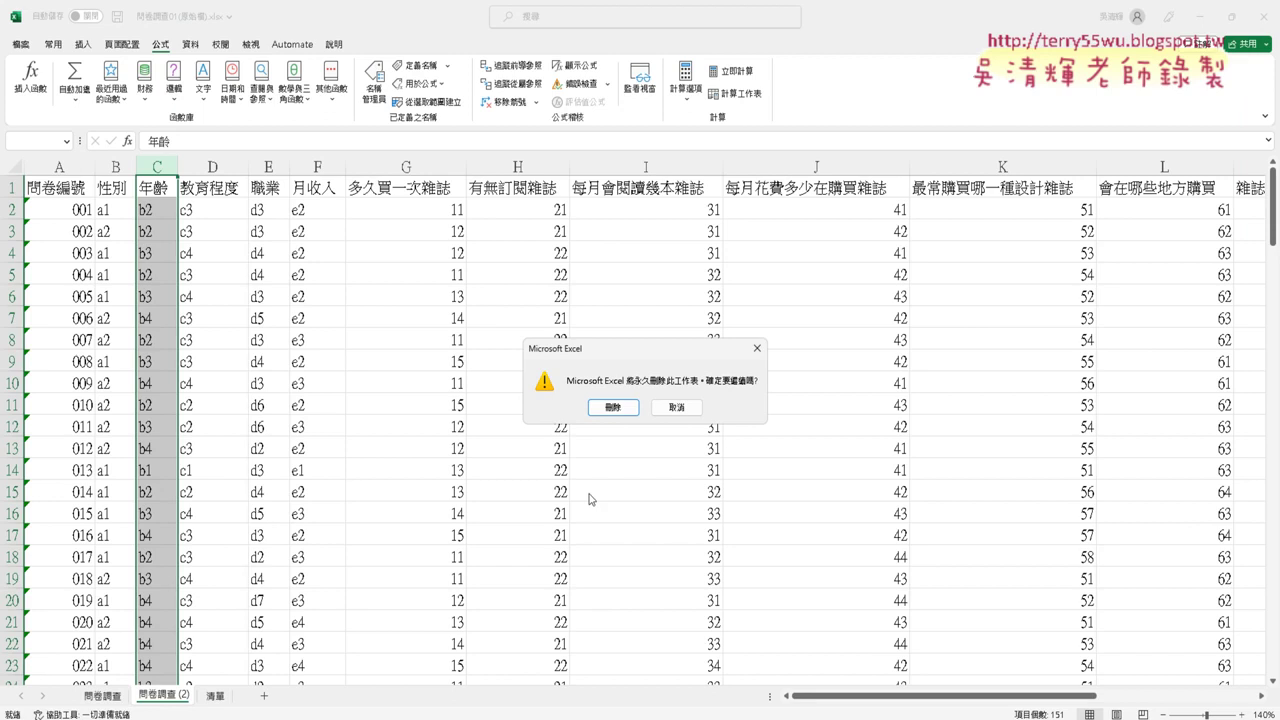
pyautogui.click(613, 407)
pyautogui.click(102, 697)
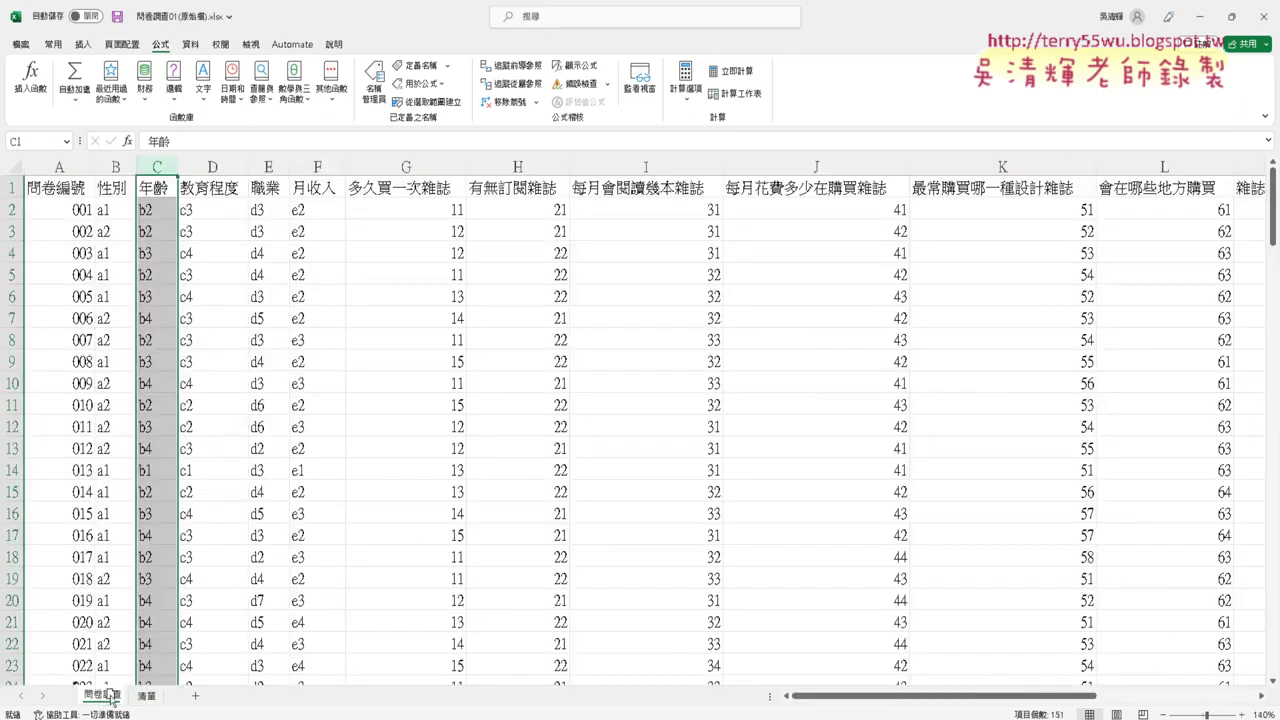
# Duplicate the 問卷調查 sheet directly before 清單 and compare the copy with the original
pyautogui.moveTo(112, 697); pyautogui.dragTo(147, 688)
pyautogui.moveTo(147, 688); pyautogui.dragTo(150, 690)
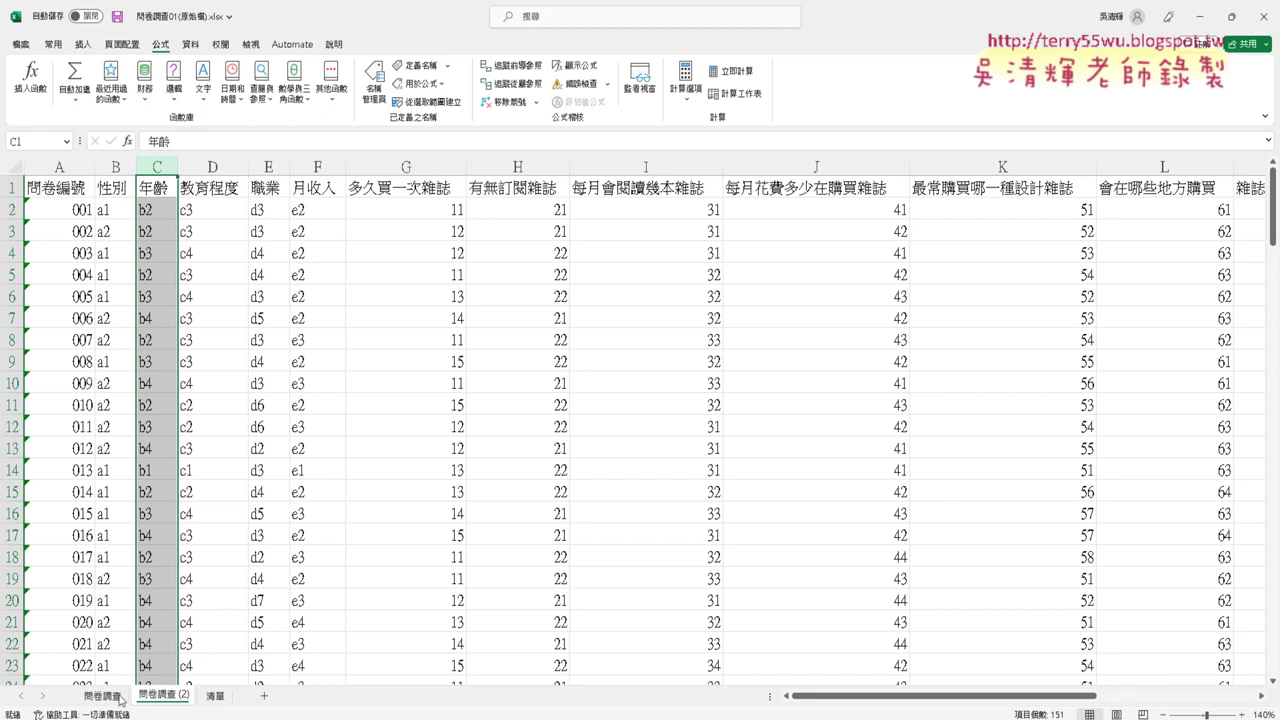
pyautogui.click(112, 696)
pyautogui.click(163, 695)
pyautogui.click(108, 700)
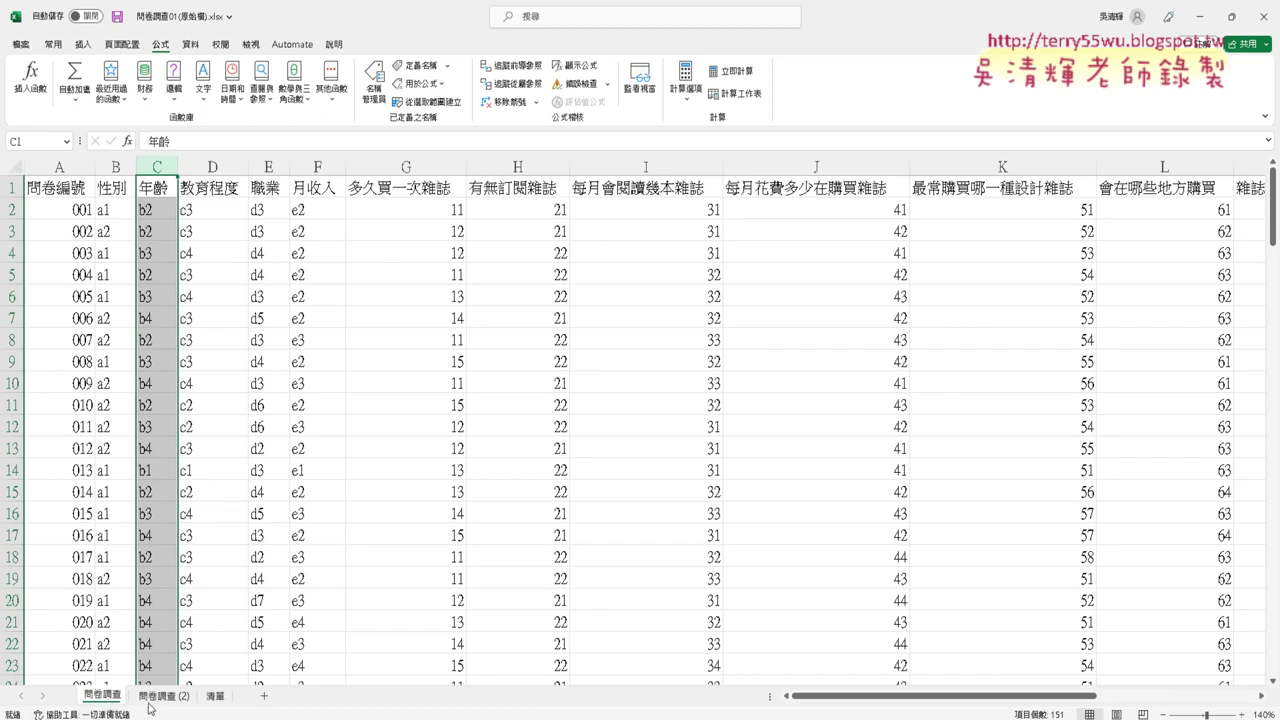
pyautogui.click(155, 699)
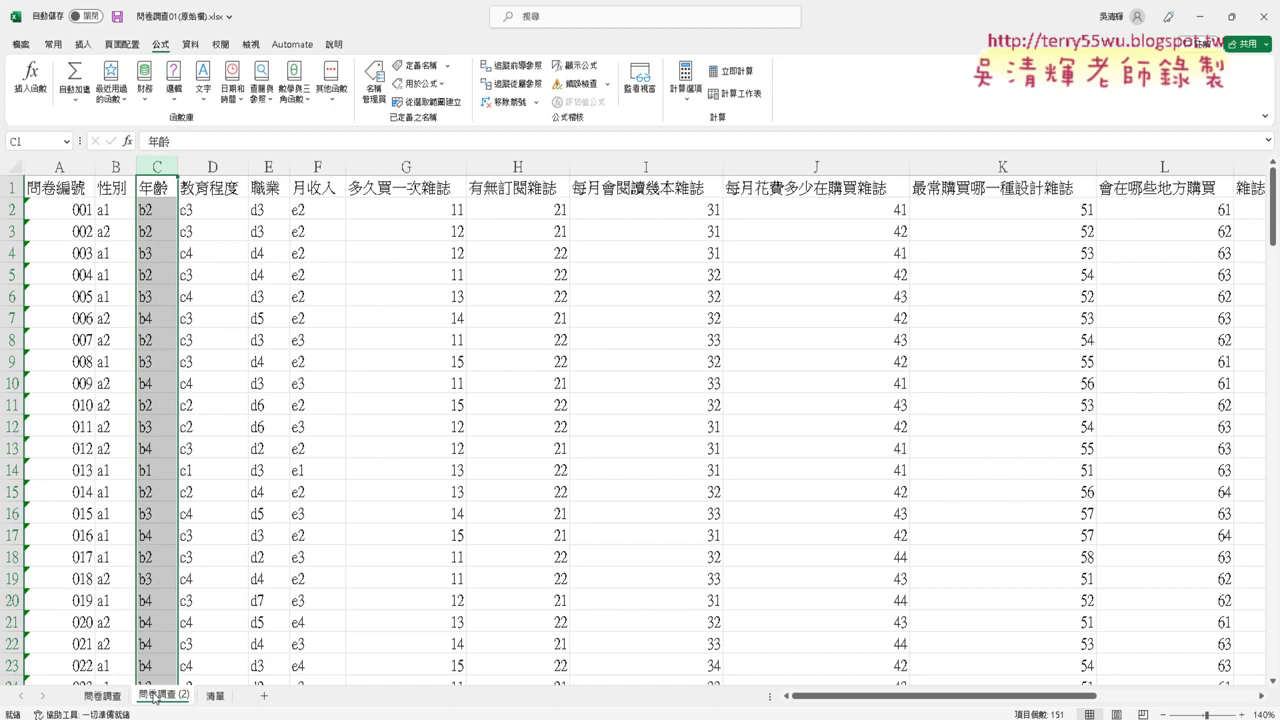
pyautogui.click(112, 698)
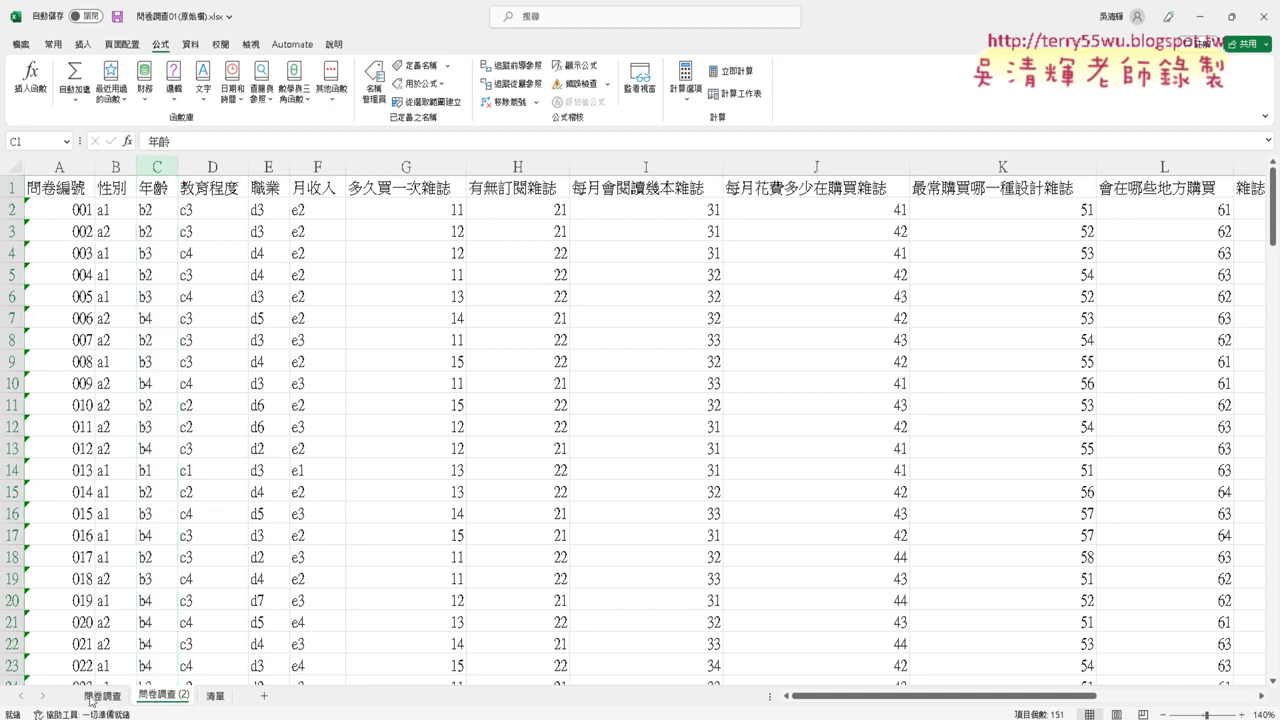
pyautogui.click(165, 696)
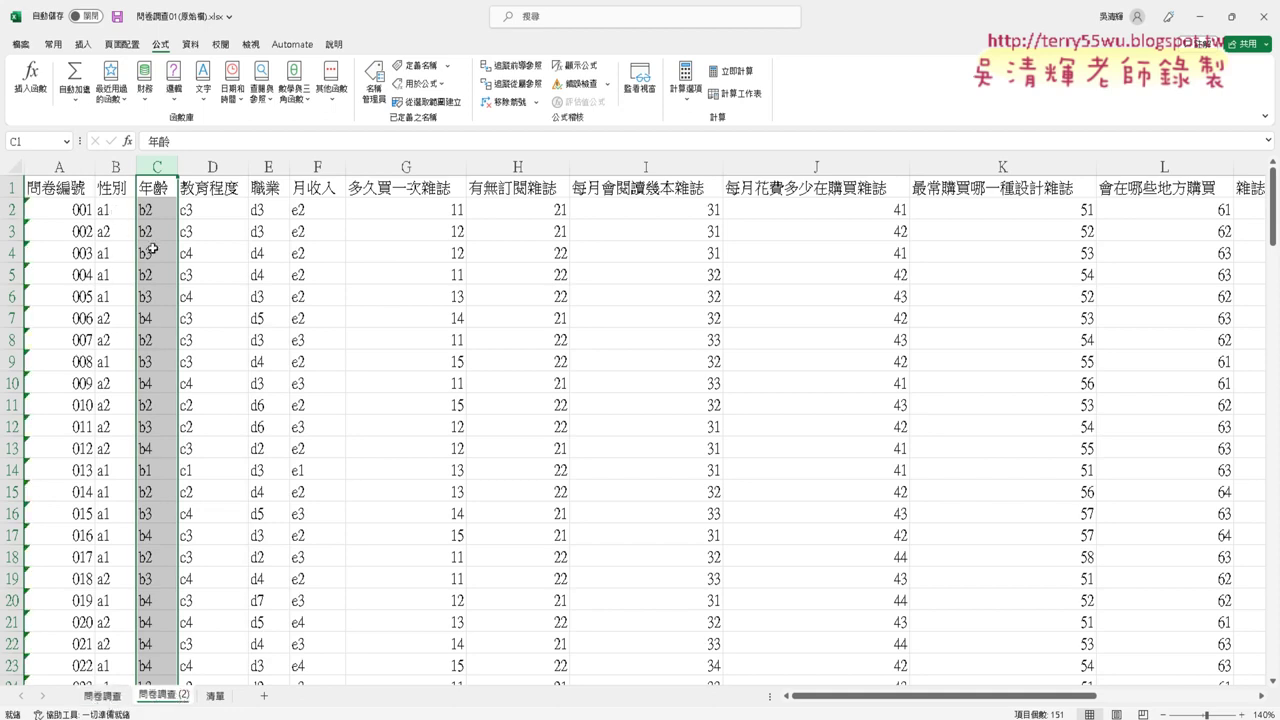
# On the 問卷調查 (2) sheet, clear all answer codes in B2:O151, keeping the headings and questionnaire numbers
pyautogui.click(109, 207)
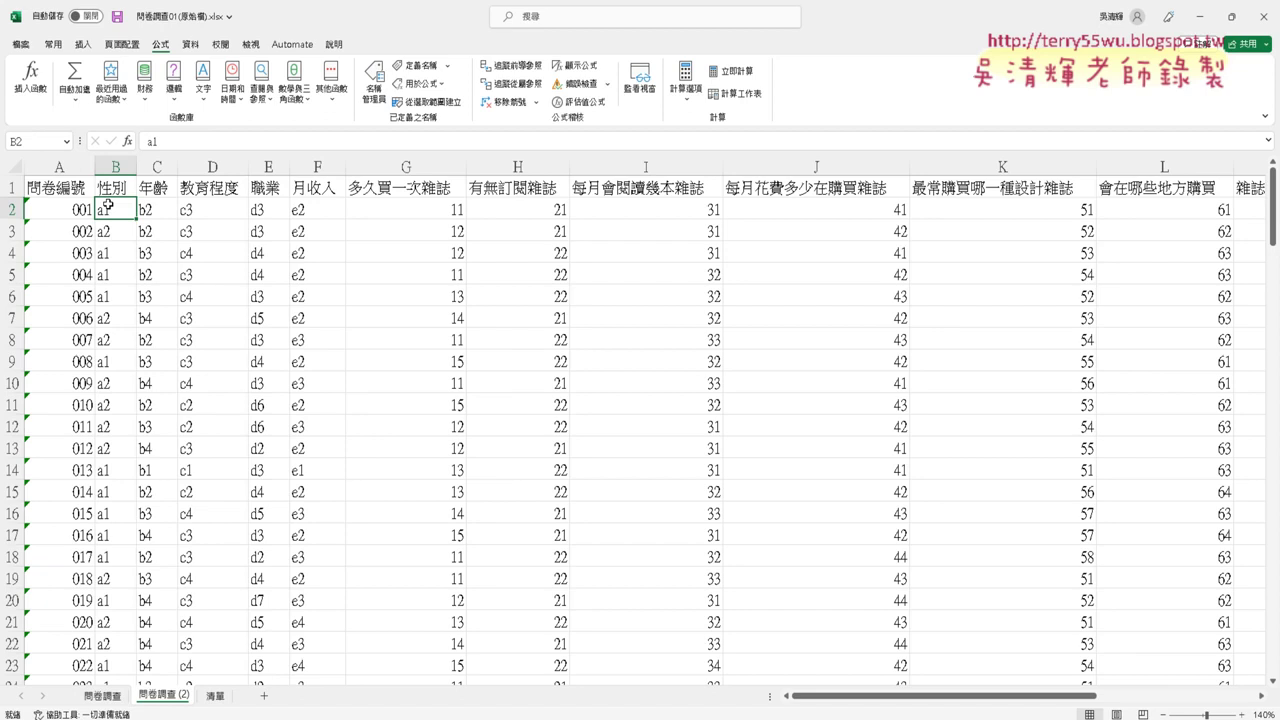
pyautogui.hotkey('ctrl', 'shift', 'Right')
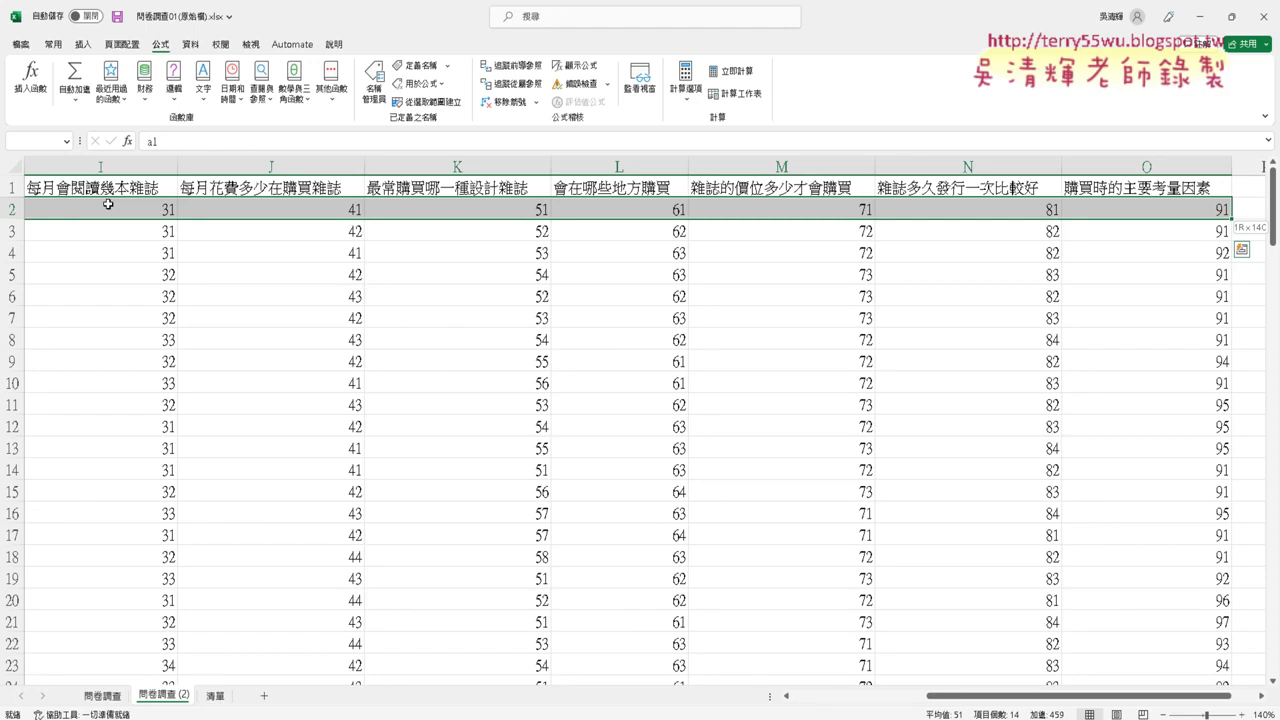
pyautogui.hotkey('ctrl', 'shift', 'Down')
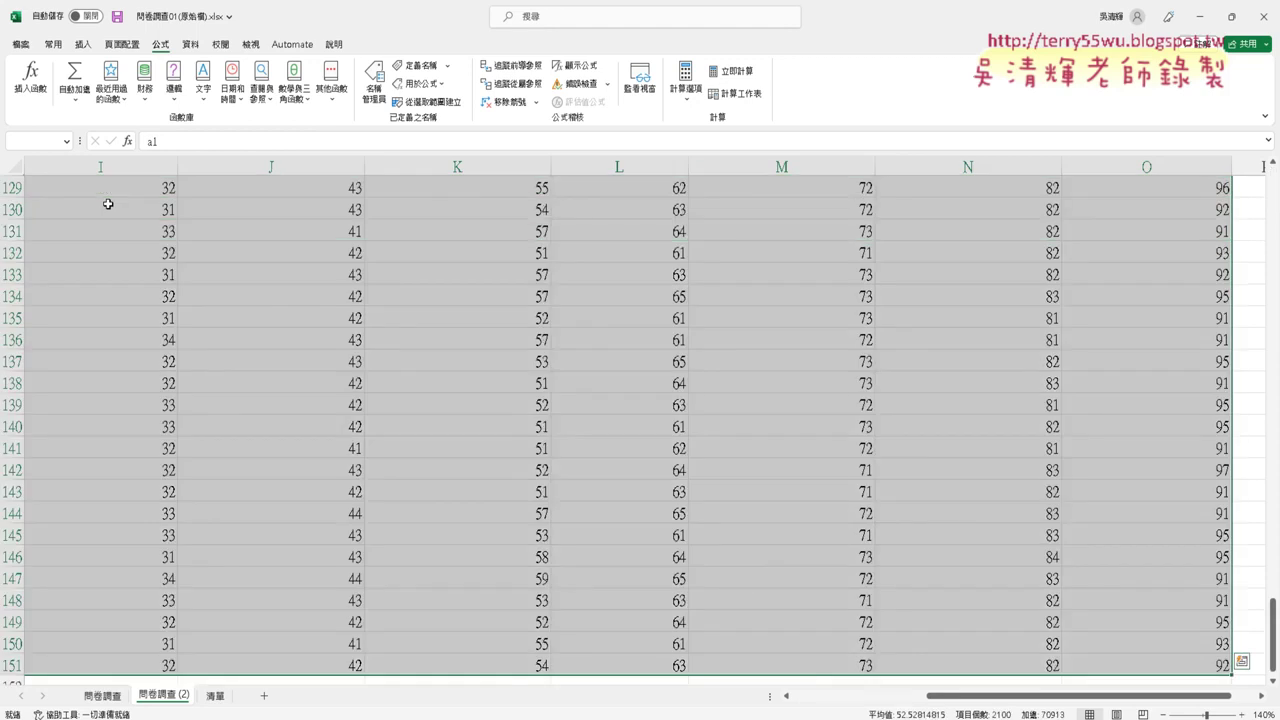
pyautogui.hotkey('ctrl', 'BackSpace')
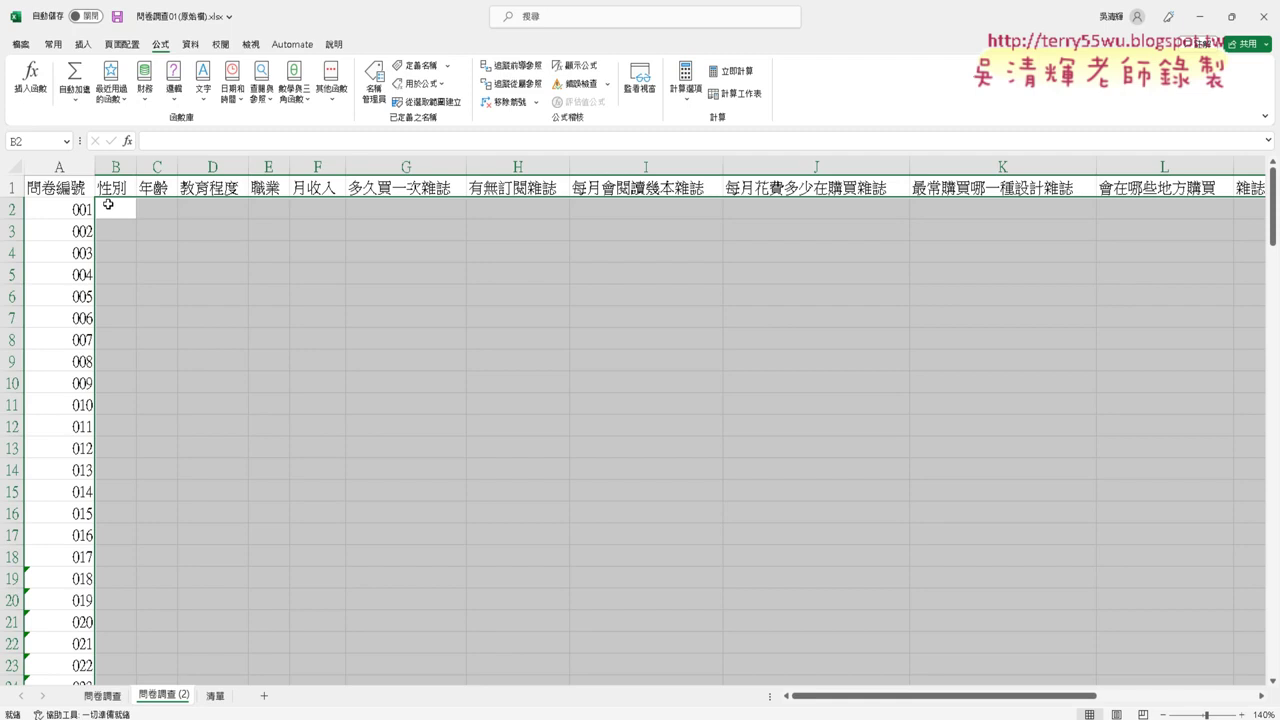
pyautogui.click(108, 204)
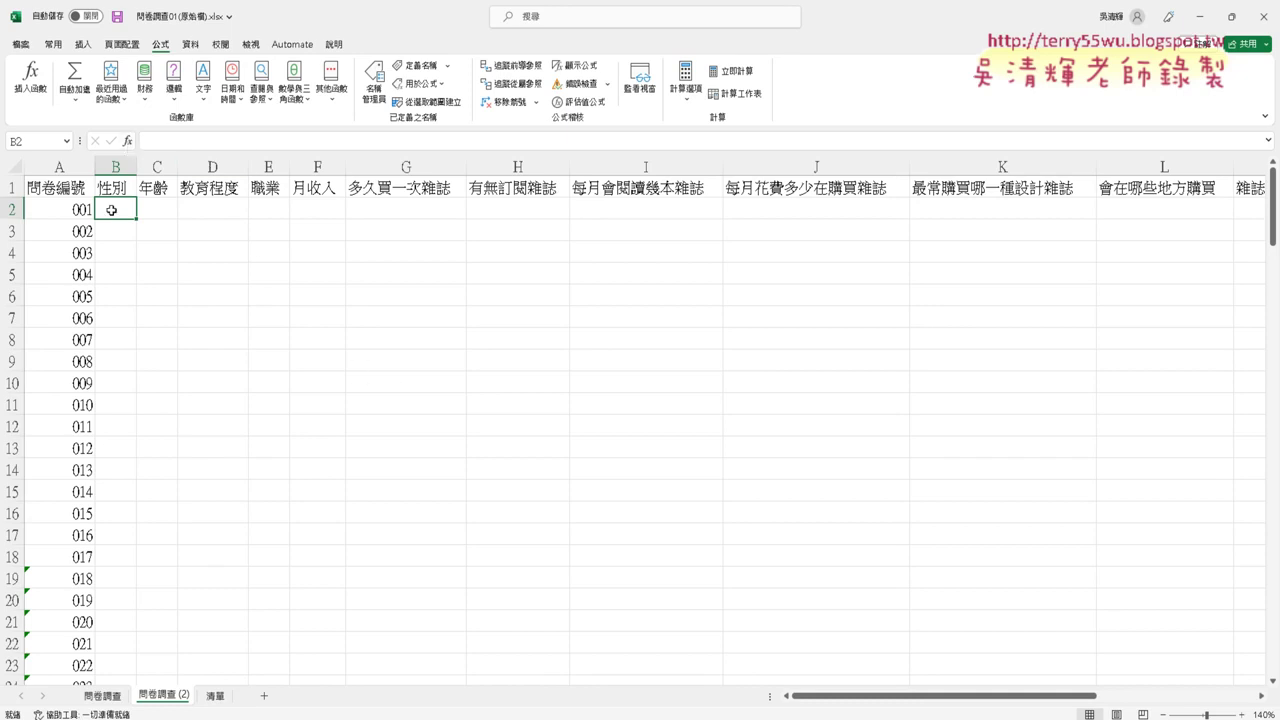
# Insert a VLOOKUP function in B2 of 問卷調查 (2) with 問卷調查!B2 as the lookup value
pyautogui.click(160, 695)
pyautogui.click(127, 141)
pyautogui.moveTo(447, 316); pyautogui.dragTo(629, 196)
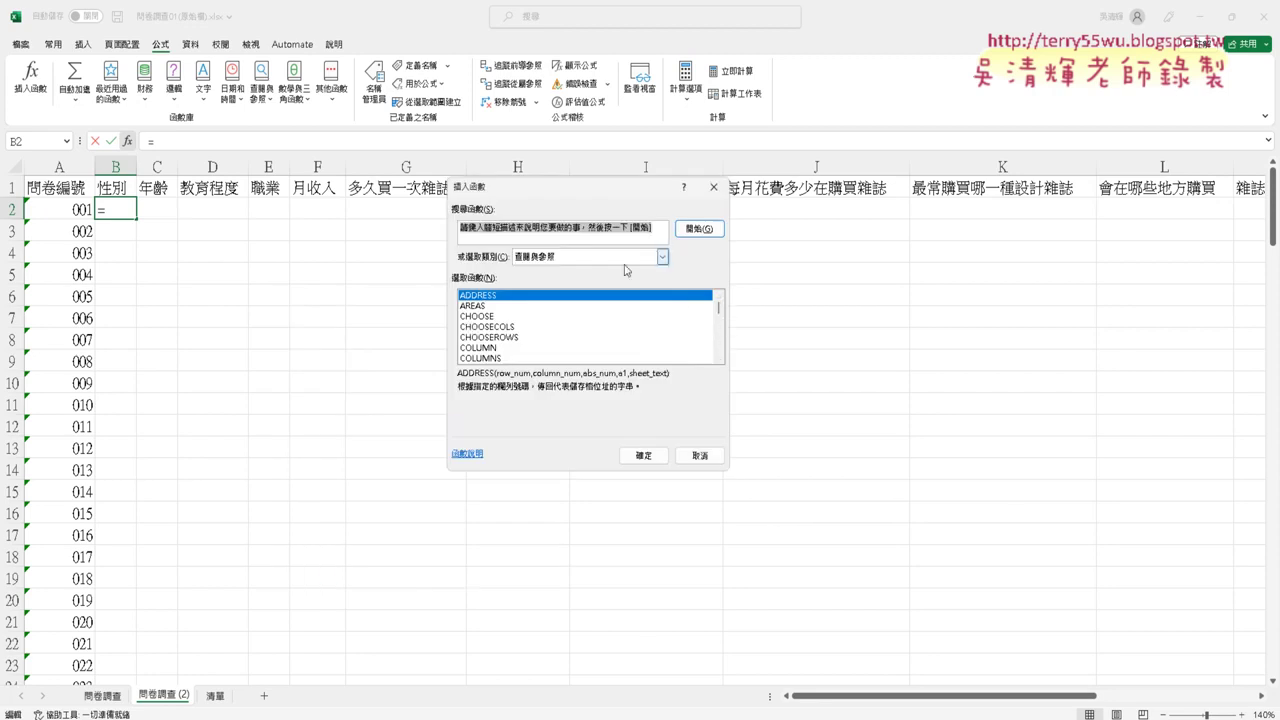
pyautogui.moveTo(718, 307); pyautogui.dragTo(724, 380)
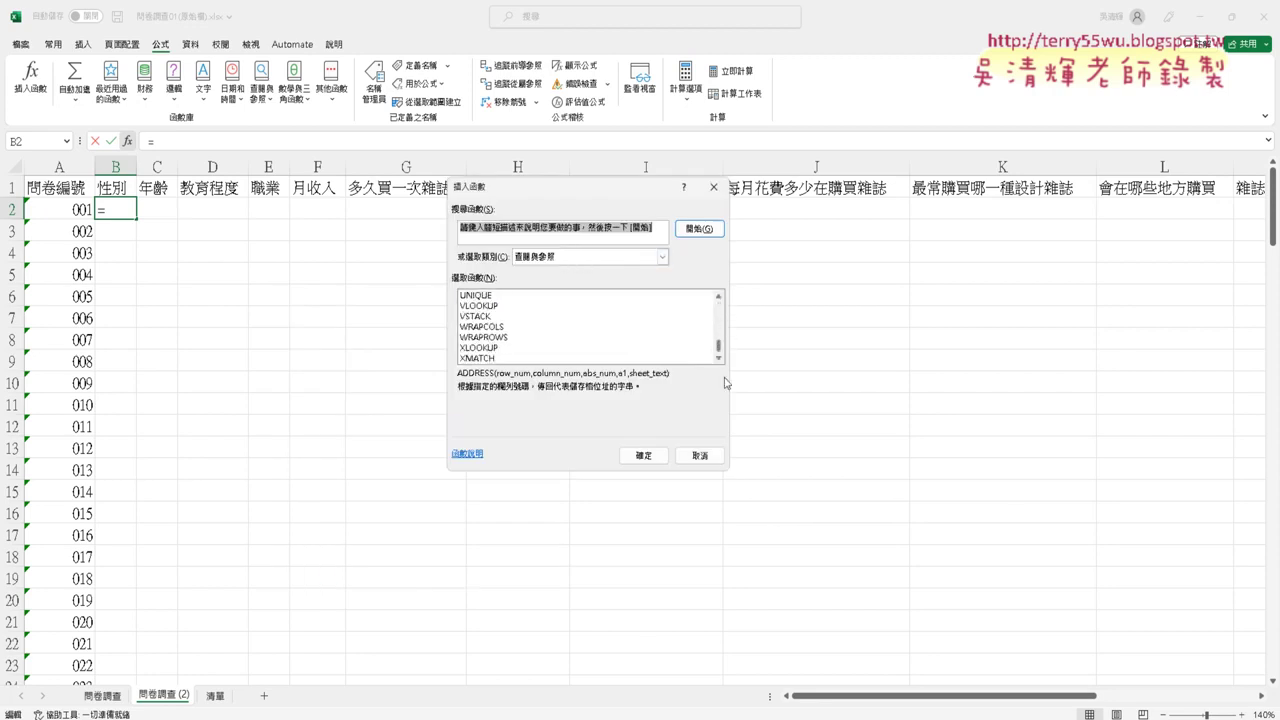
pyautogui.click(485, 306)
pyautogui.click(643, 455)
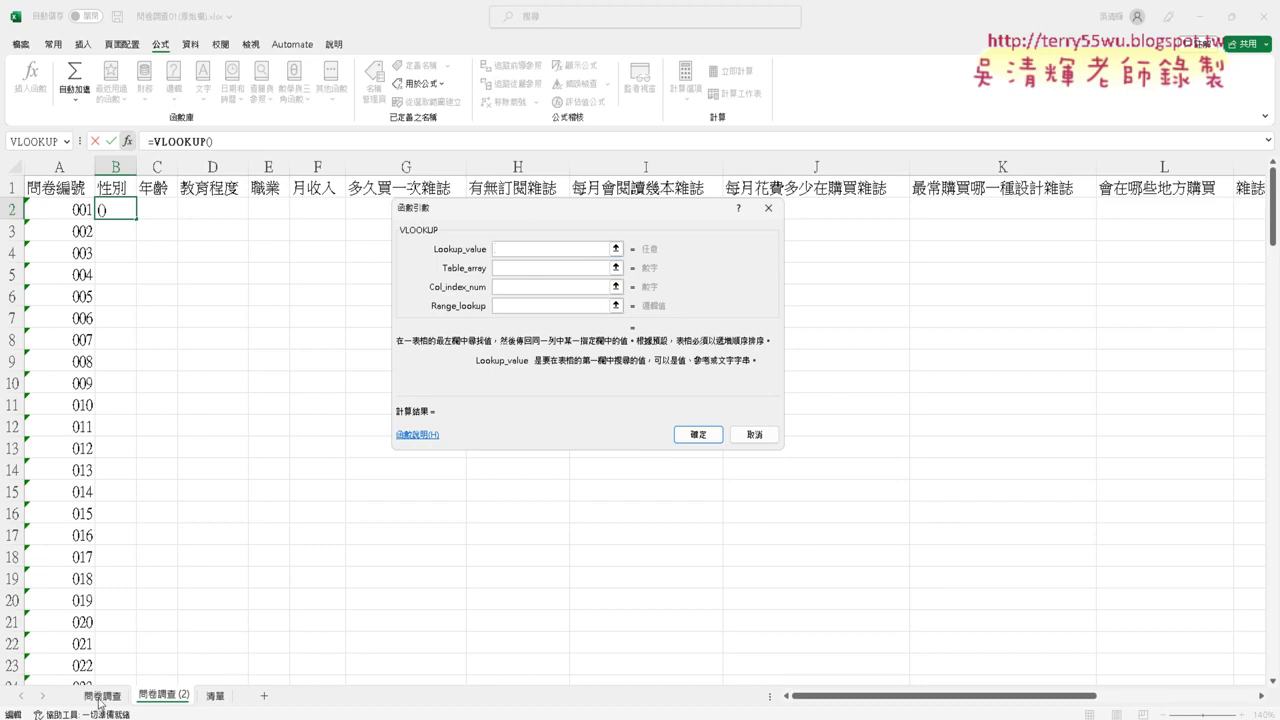
pyautogui.moveTo(520, 228); pyautogui.dragTo(665, 281)
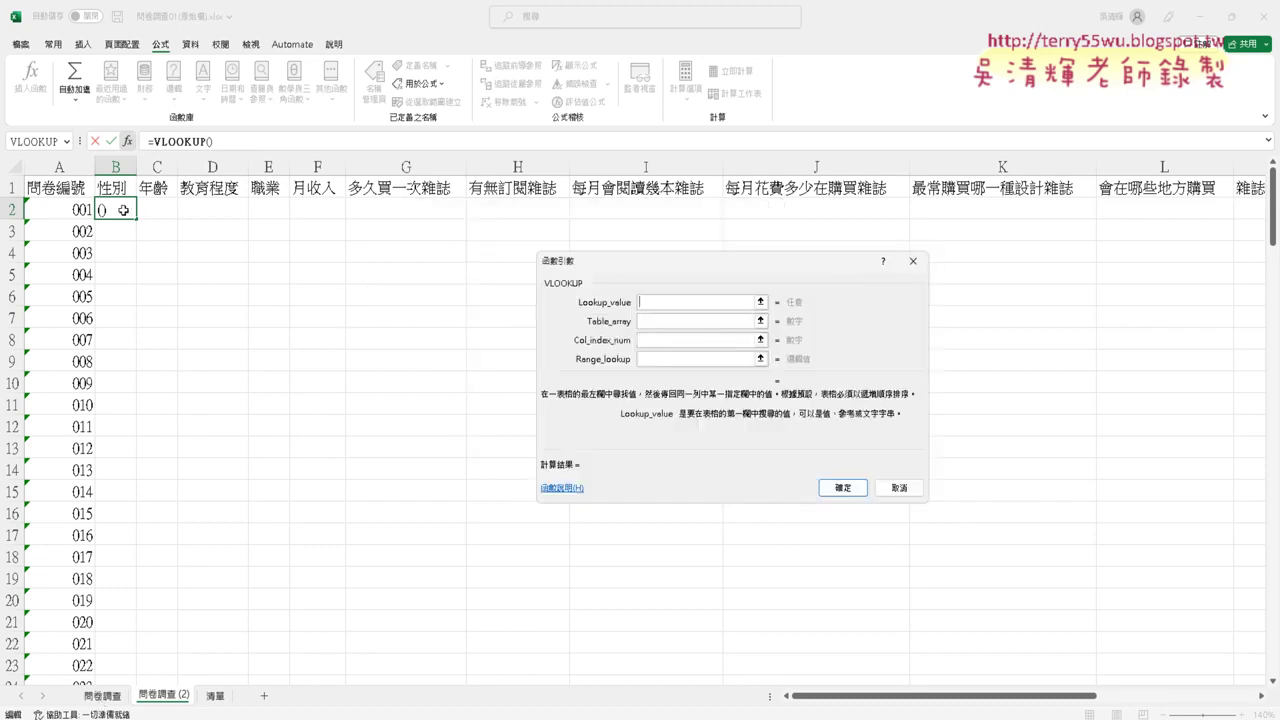
pyautogui.click(101, 697)
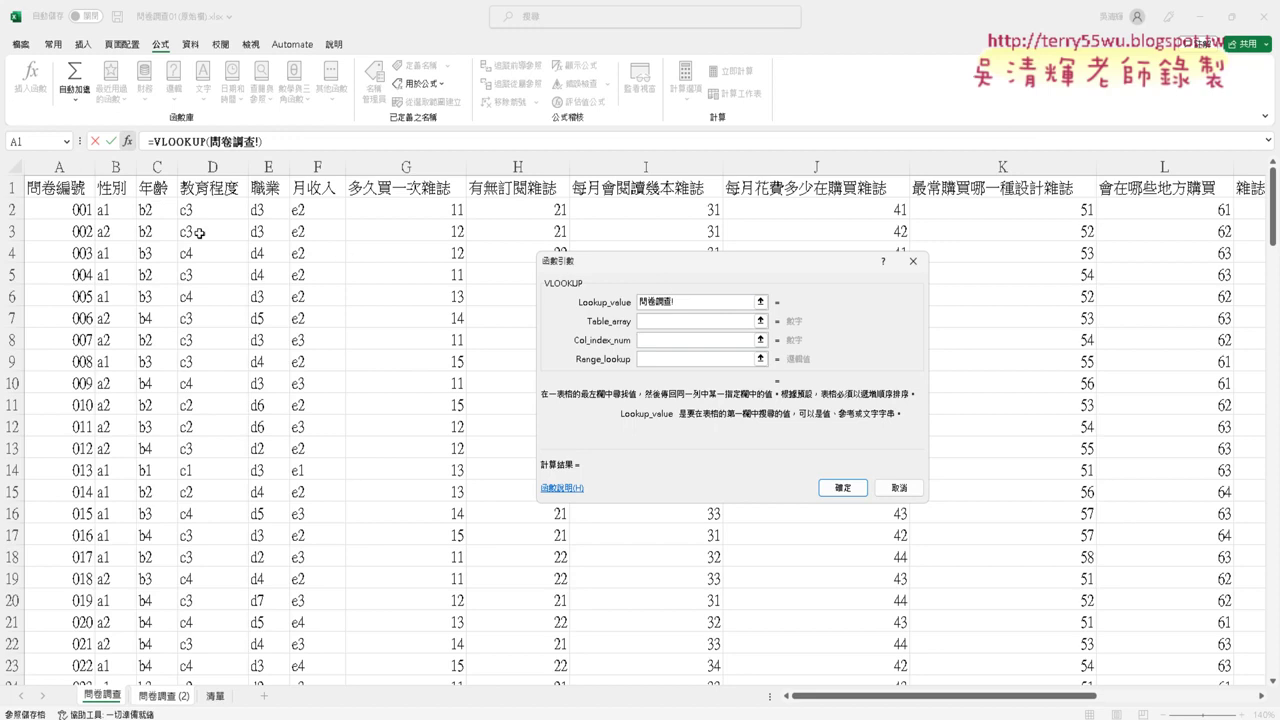
pyautogui.click(113, 209)
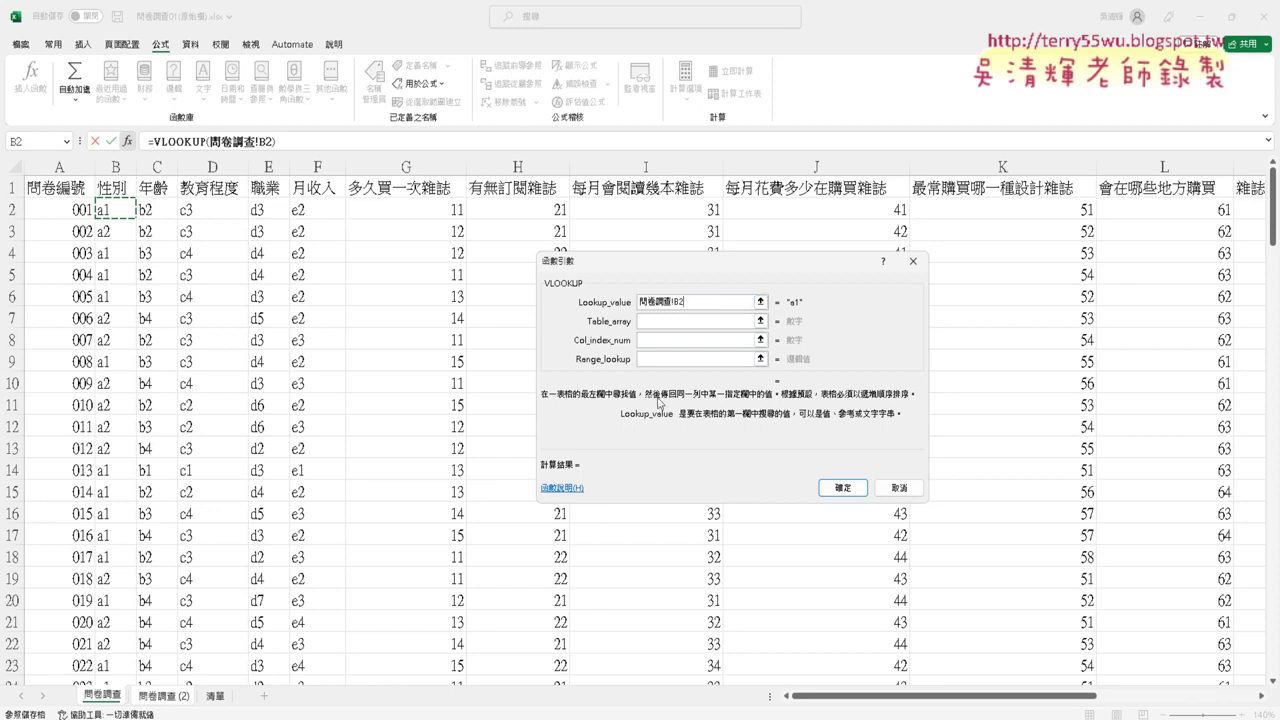
# Use the defined name 性別 as the VLOOKUP's table array
pyautogui.click(671, 322)
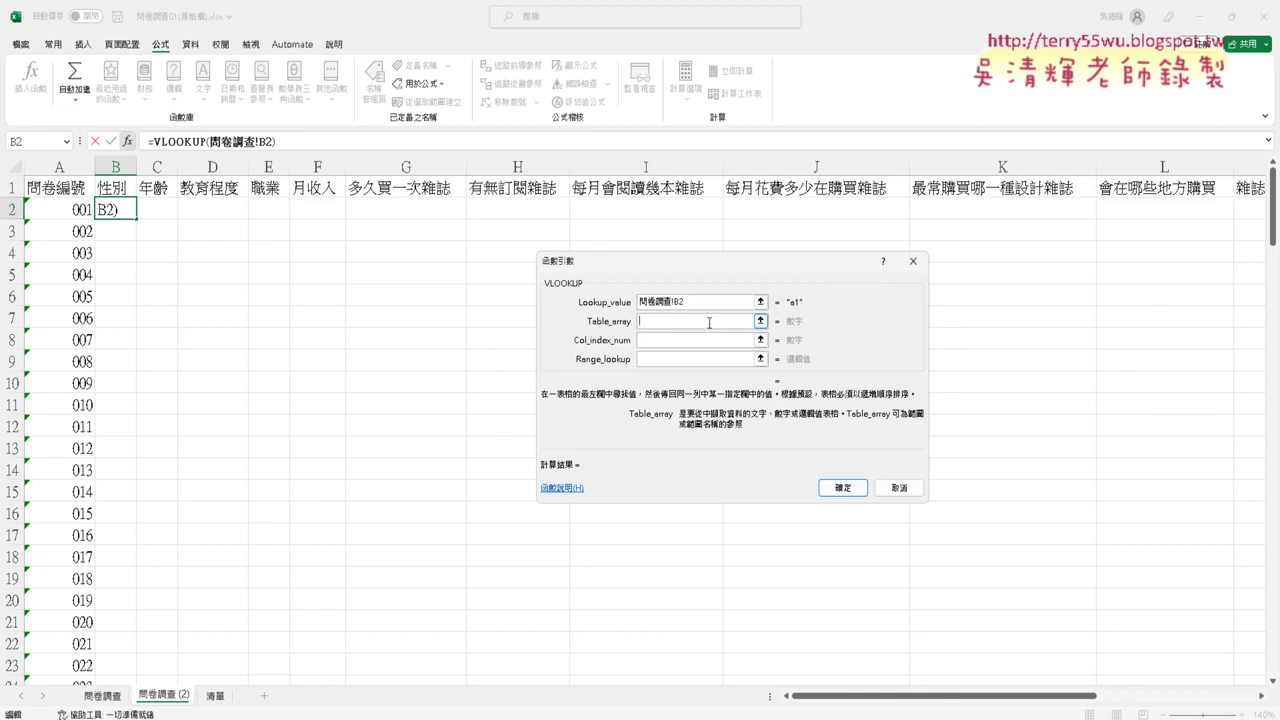
pyautogui.press('F3')
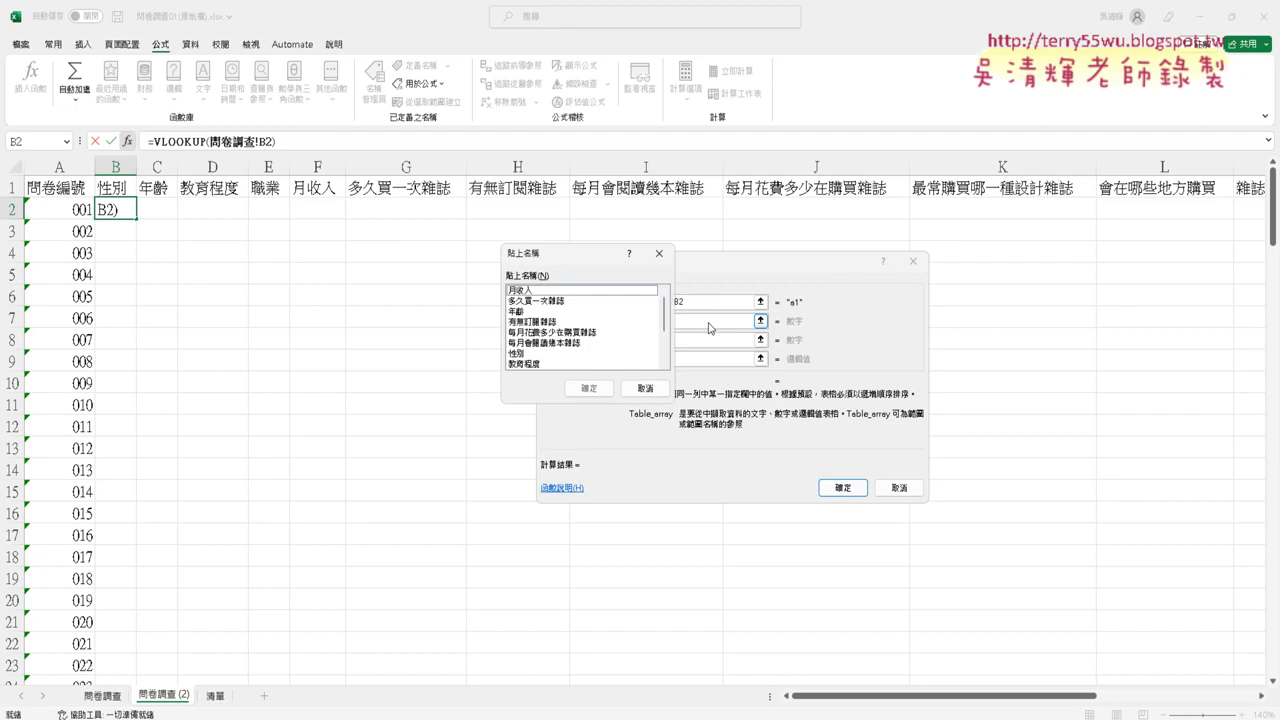
pyautogui.click(520, 353)
pyautogui.click(589, 388)
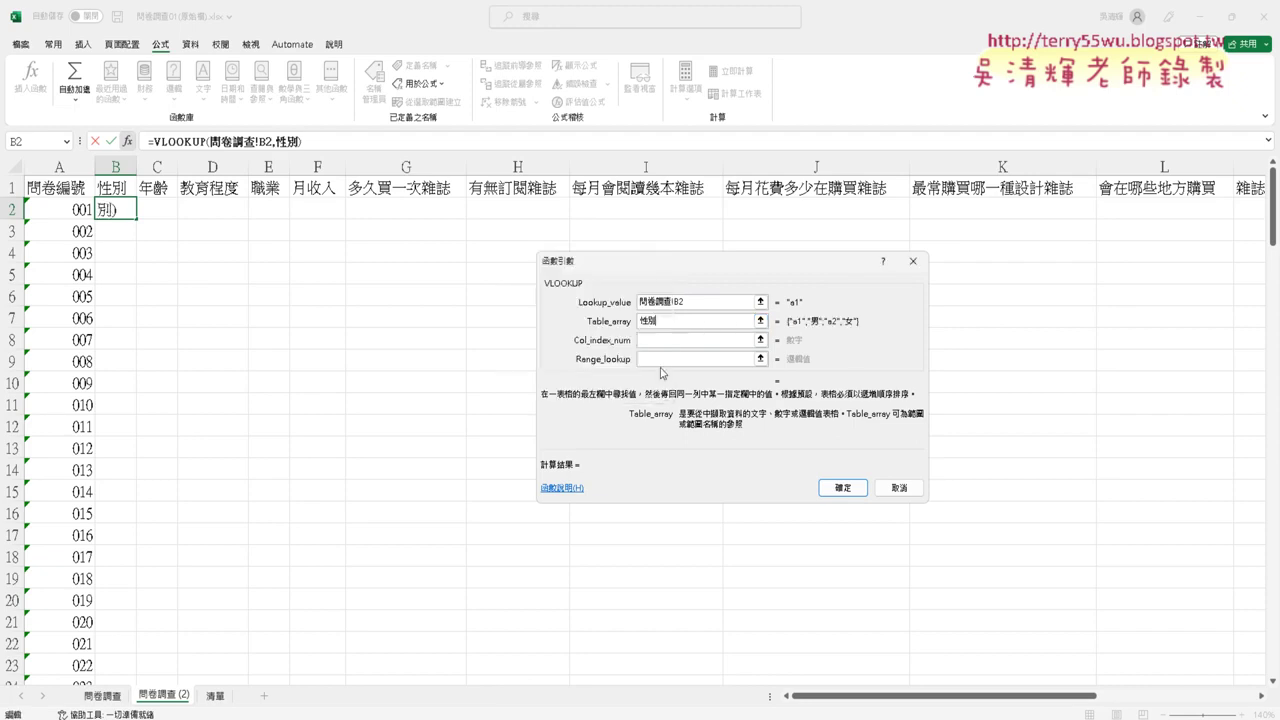
# Set the VLOOKUP's column index to 2 and range lookup to 0, and fill the formula down the 性別 column
pyautogui.press('Tab')
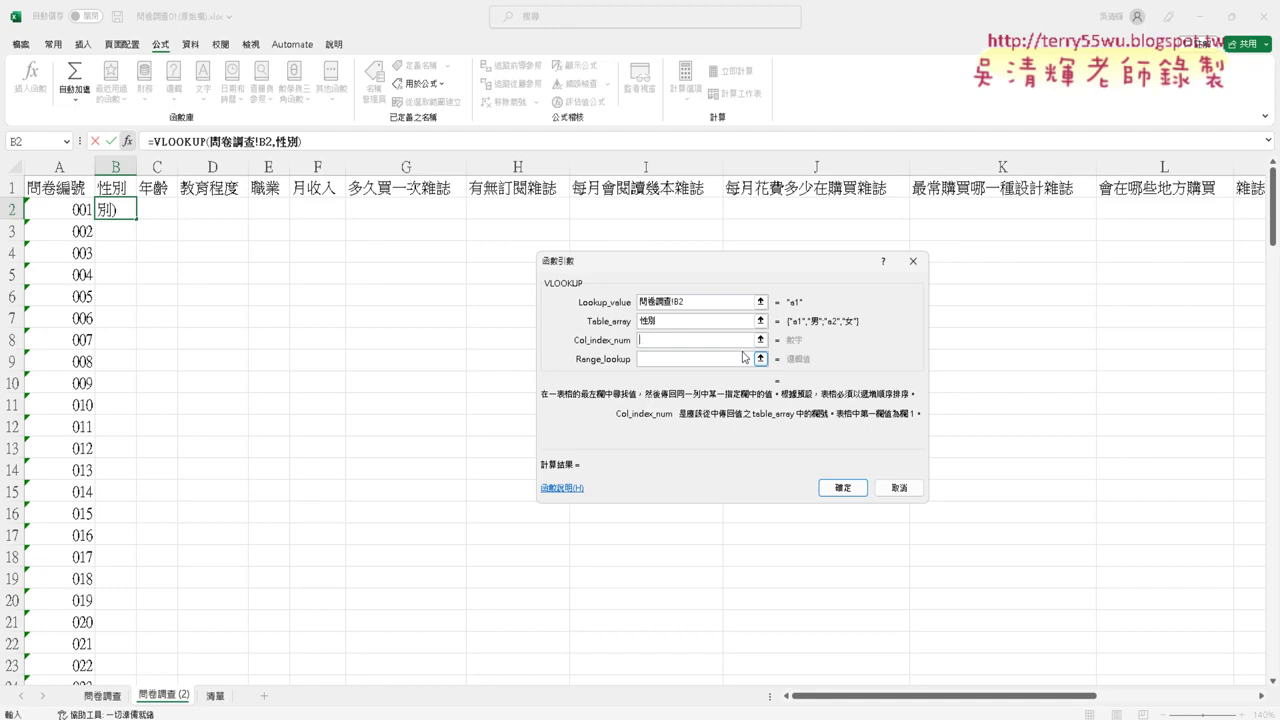
pyautogui.write('2')
pyautogui.click(728, 360)
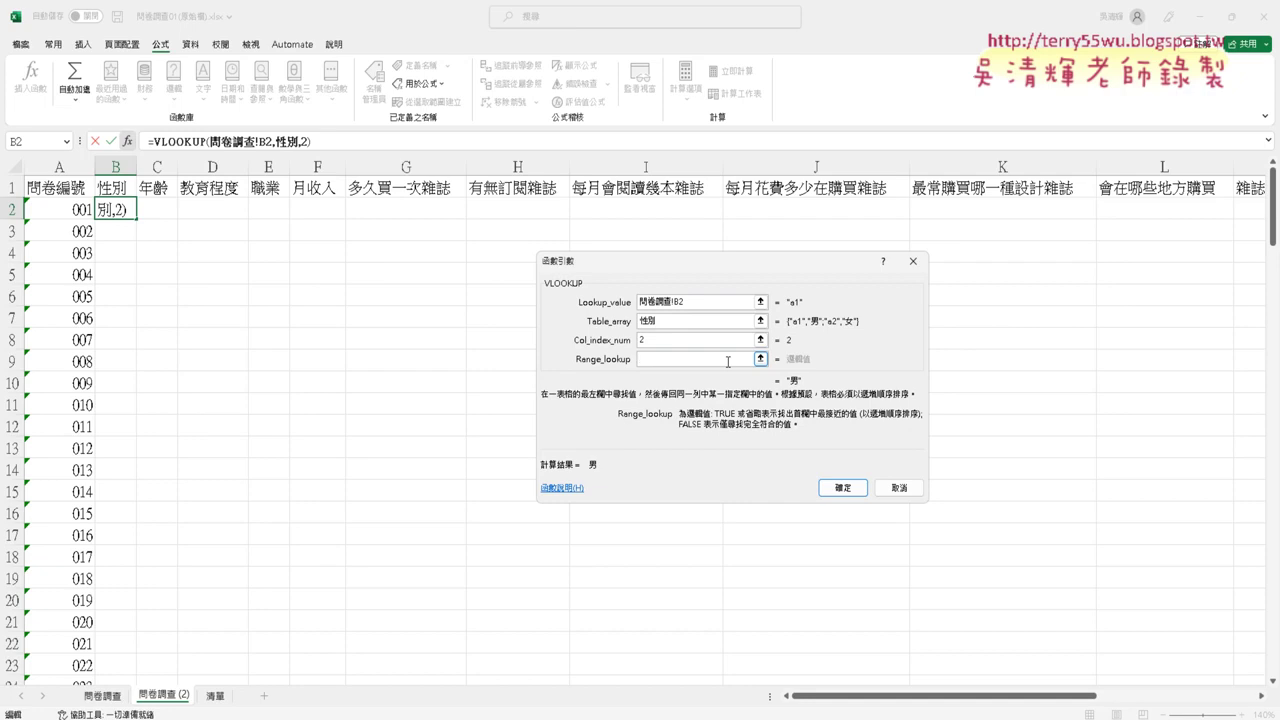
pyautogui.write('0')
pyautogui.click(841, 487)
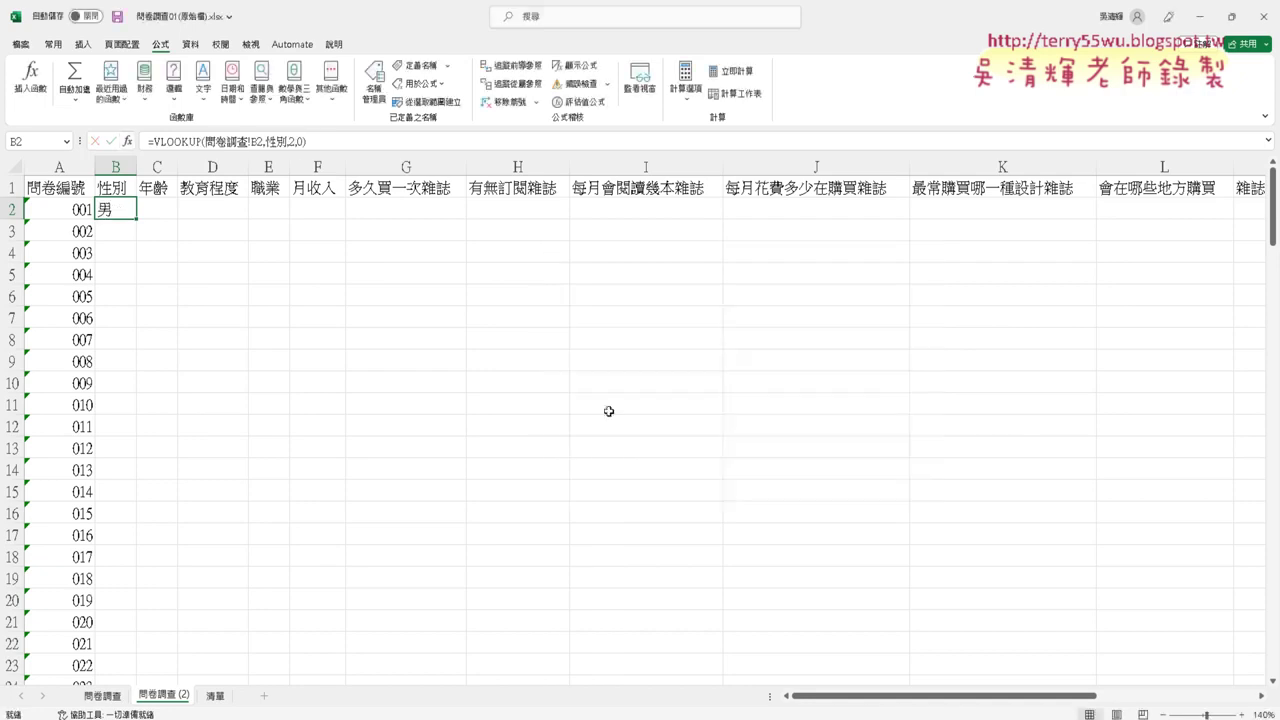
pyautogui.doubleClick(137, 217)
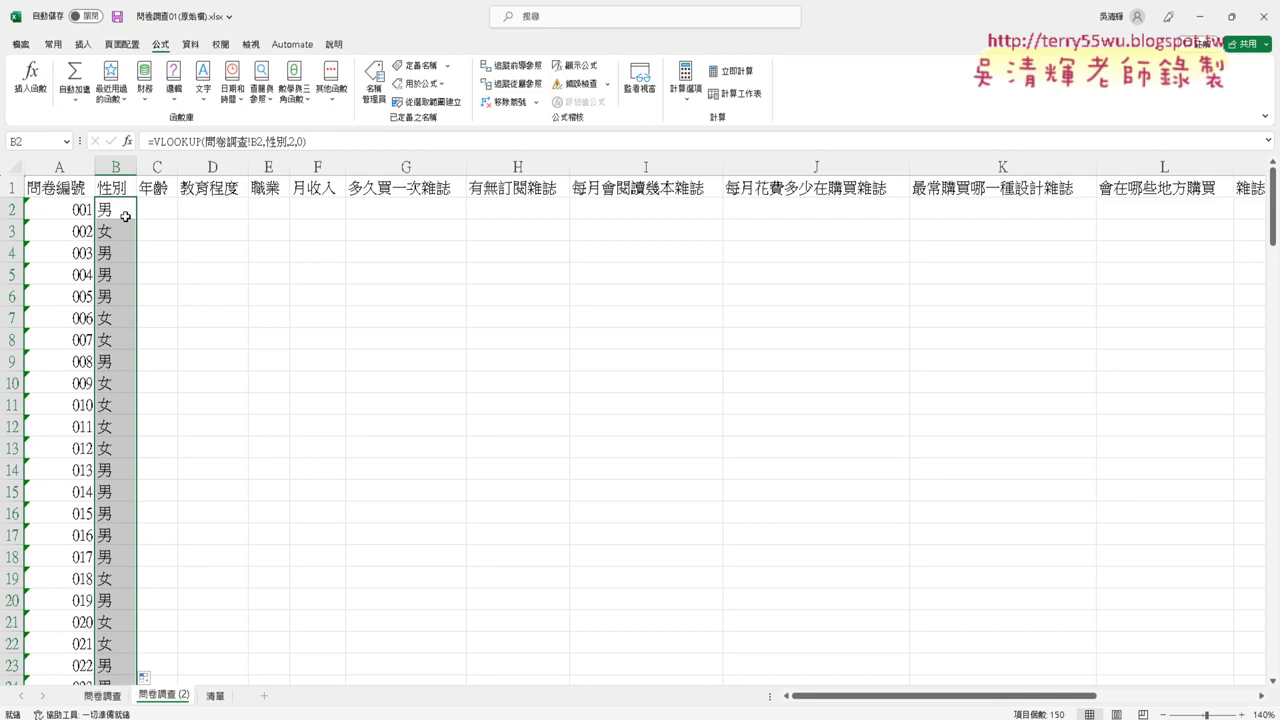
# Examine the VLOOKUP arguments in B2 of 問卷調查 (2), particularly the defined name 性別 used as the table array
pyautogui.click(165, 211)
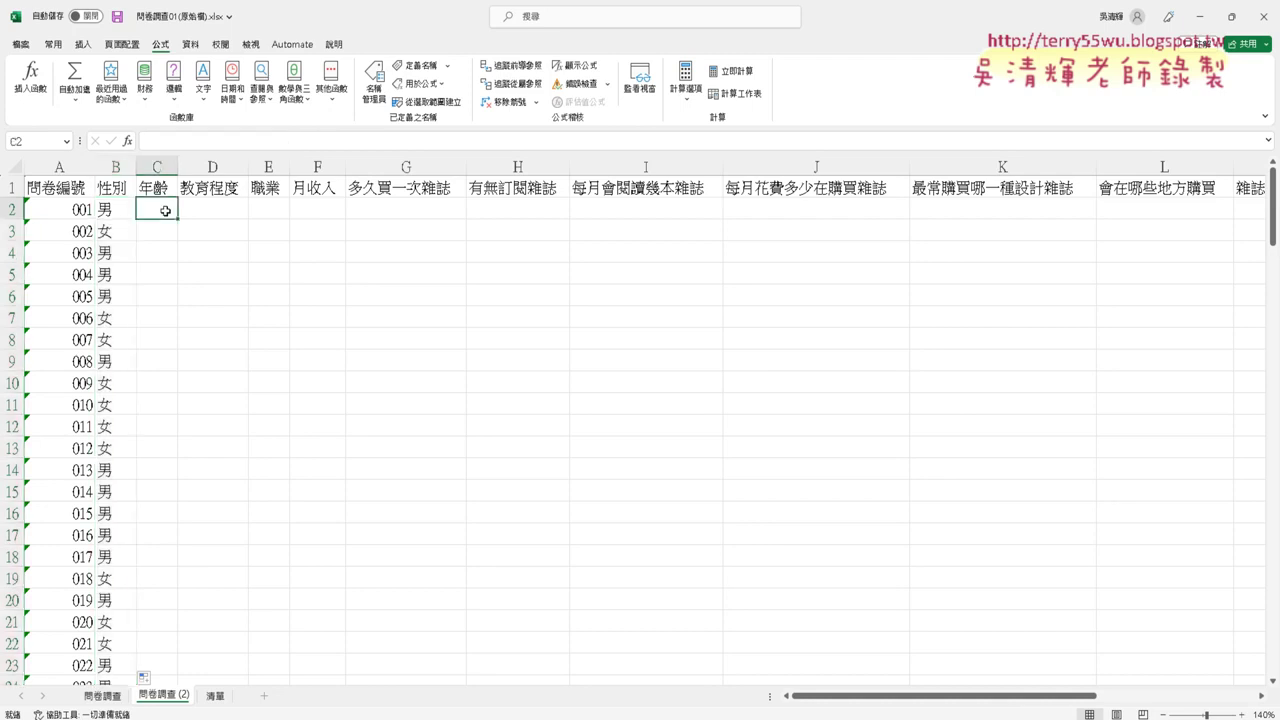
pyautogui.click(192, 209)
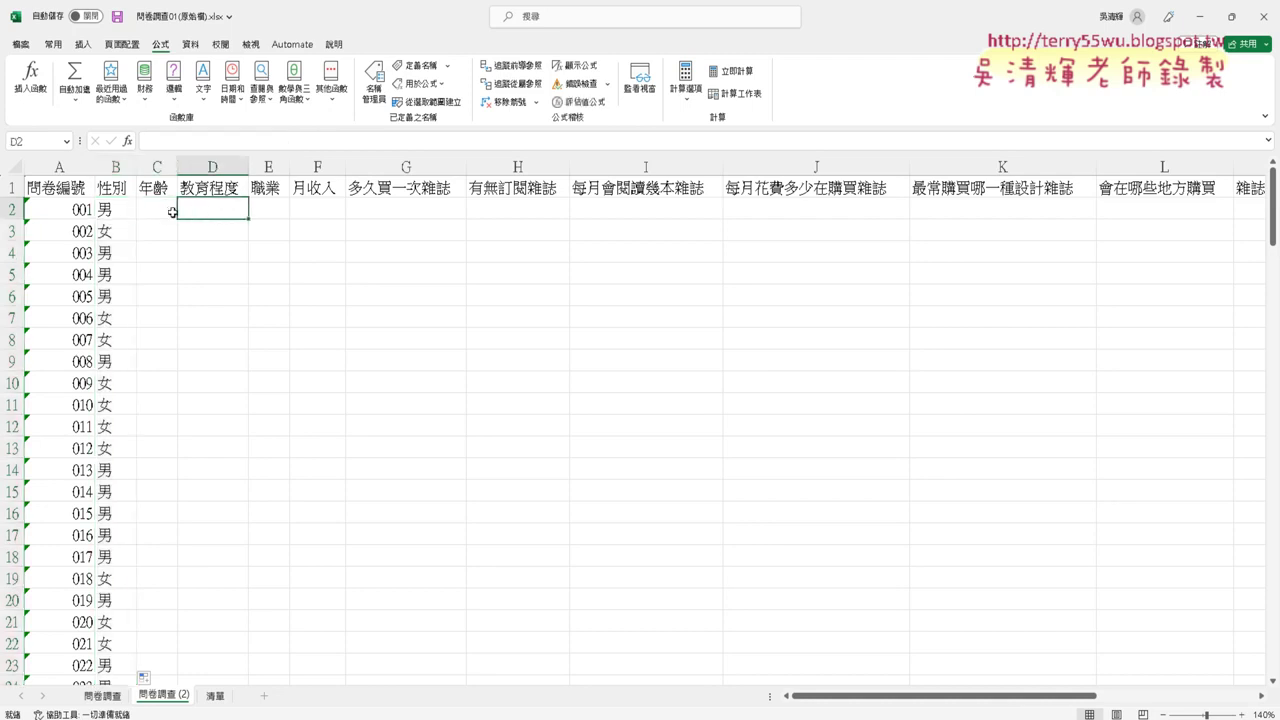
pyautogui.click(124, 210)
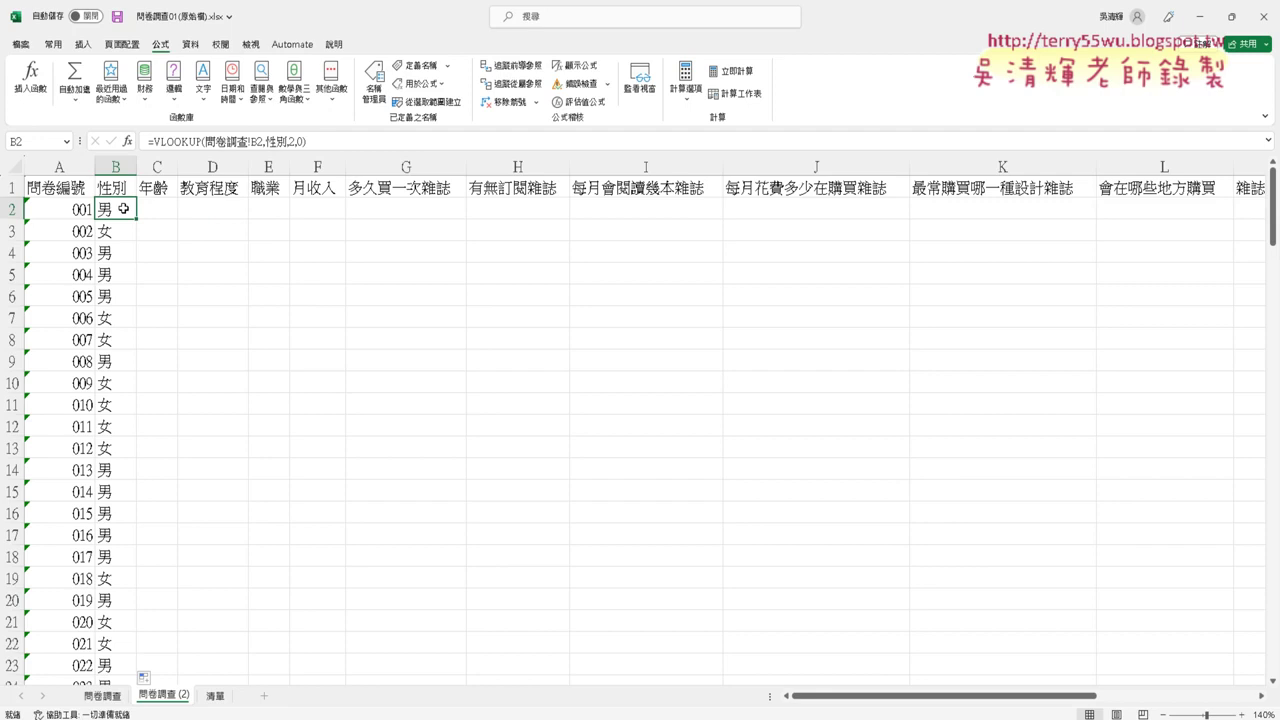
pyautogui.click(180, 141)
pyautogui.click(127, 141)
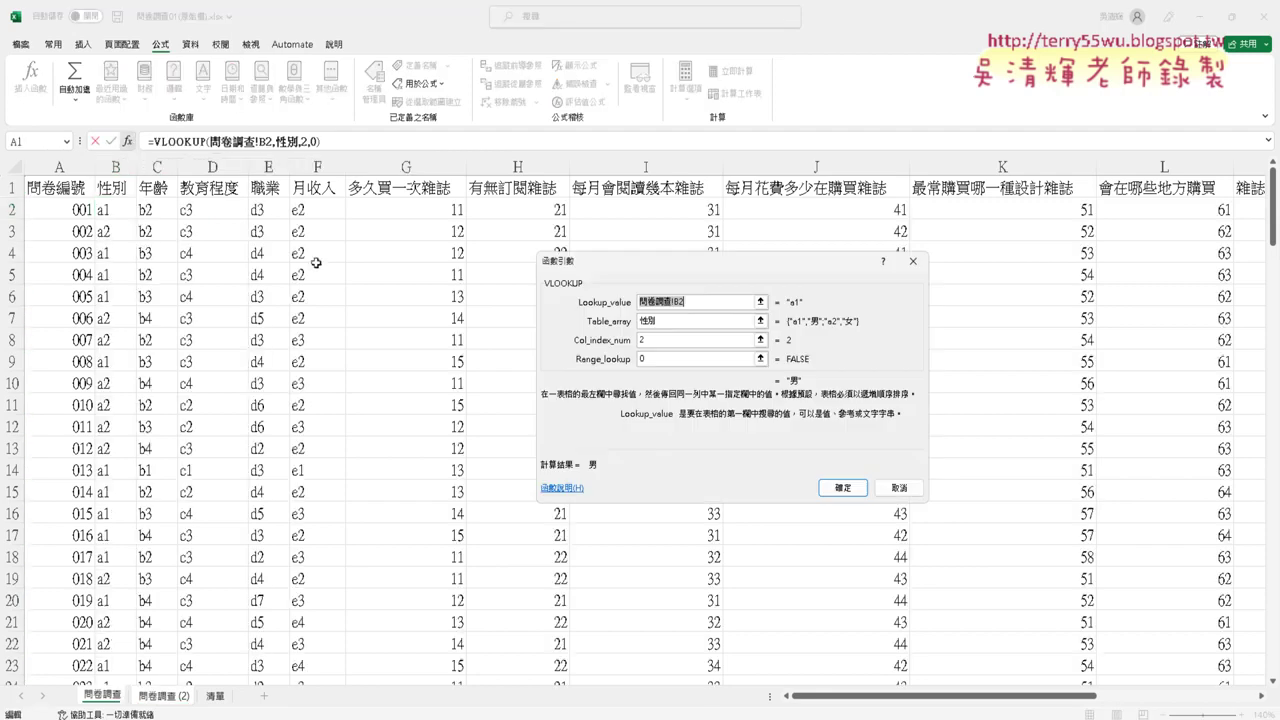
pyautogui.click(665, 320)
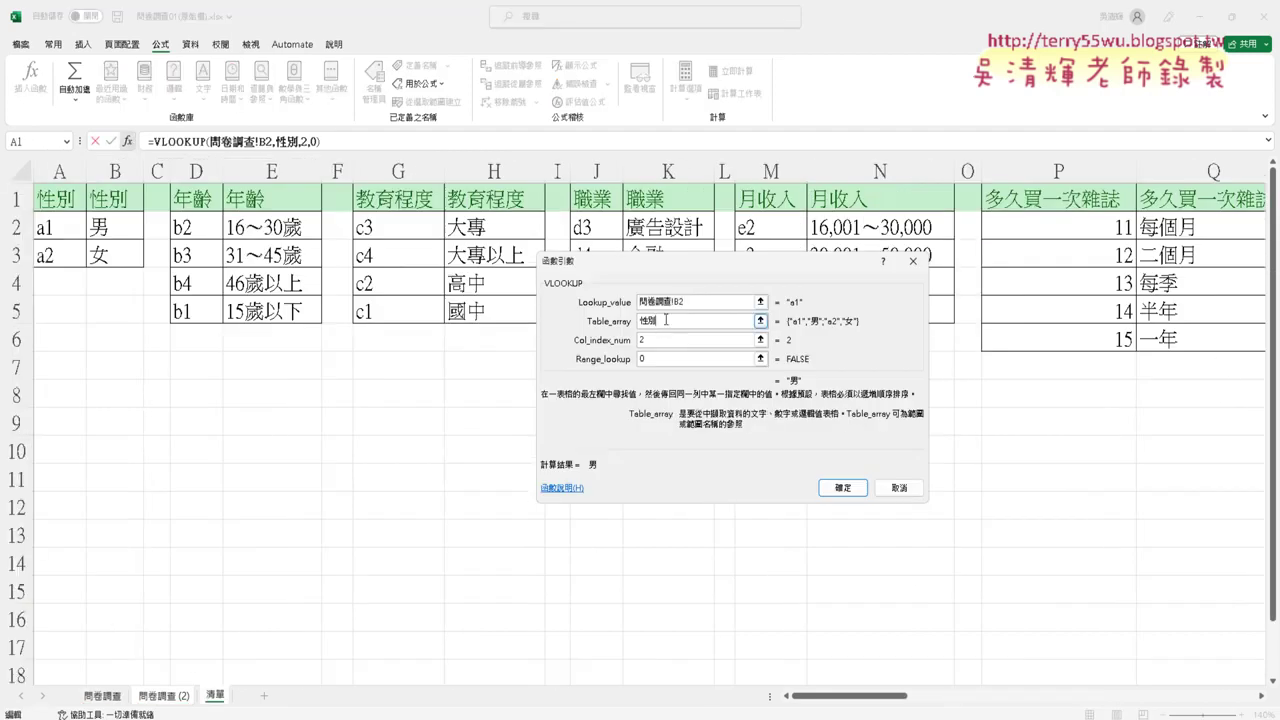
pyautogui.moveTo(668, 322); pyautogui.dragTo(630, 316)
pyautogui.moveTo(650, 336)
pyautogui.mouseDown()
pyautogui.moveTo(622, 318)
pyautogui.moveTo(662, 328)
pyautogui.mouseUp()
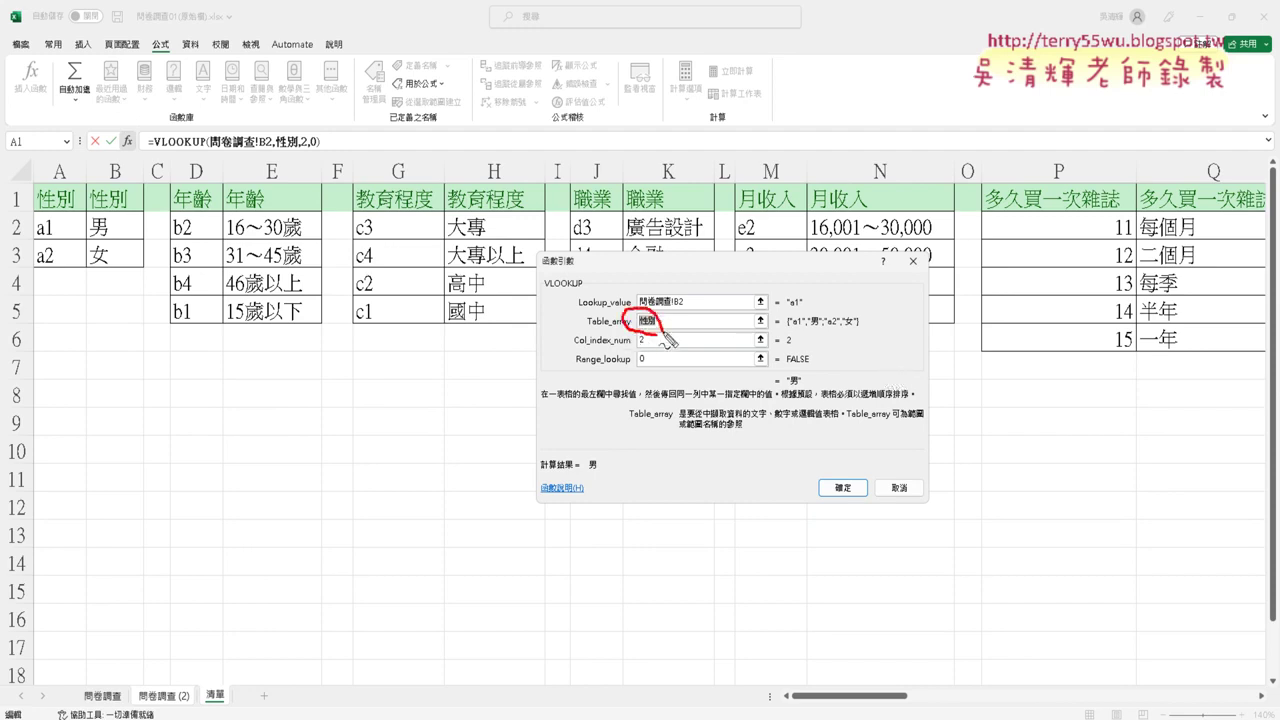
pyautogui.moveTo(862, 340)
pyautogui.mouseDown()
pyautogui.moveTo(815, 338)
pyautogui.moveTo(785, 312)
pyautogui.moveTo(868, 328)
pyautogui.mouseUp()
pyautogui.moveTo(848, 418)
pyautogui.mouseDown()
pyautogui.moveTo(832, 345)
pyautogui.moveTo(826, 376)
pyautogui.mouseUp()
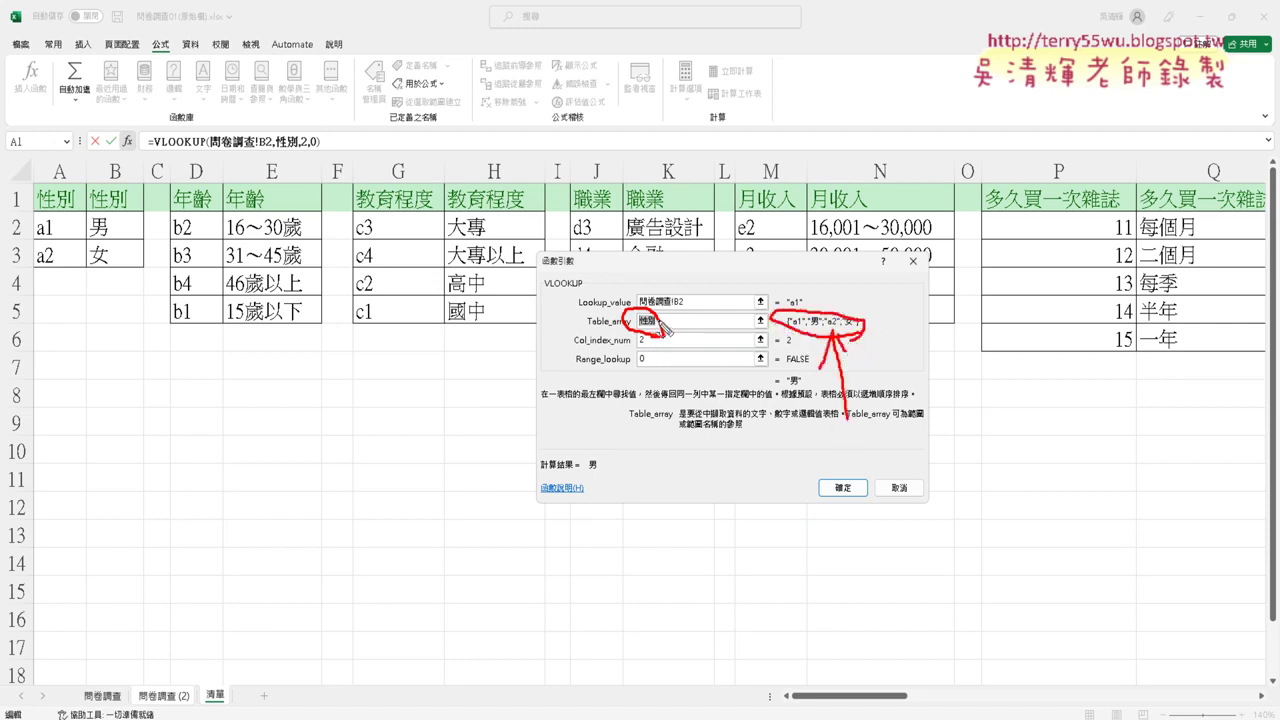
pyautogui.press('Escape')
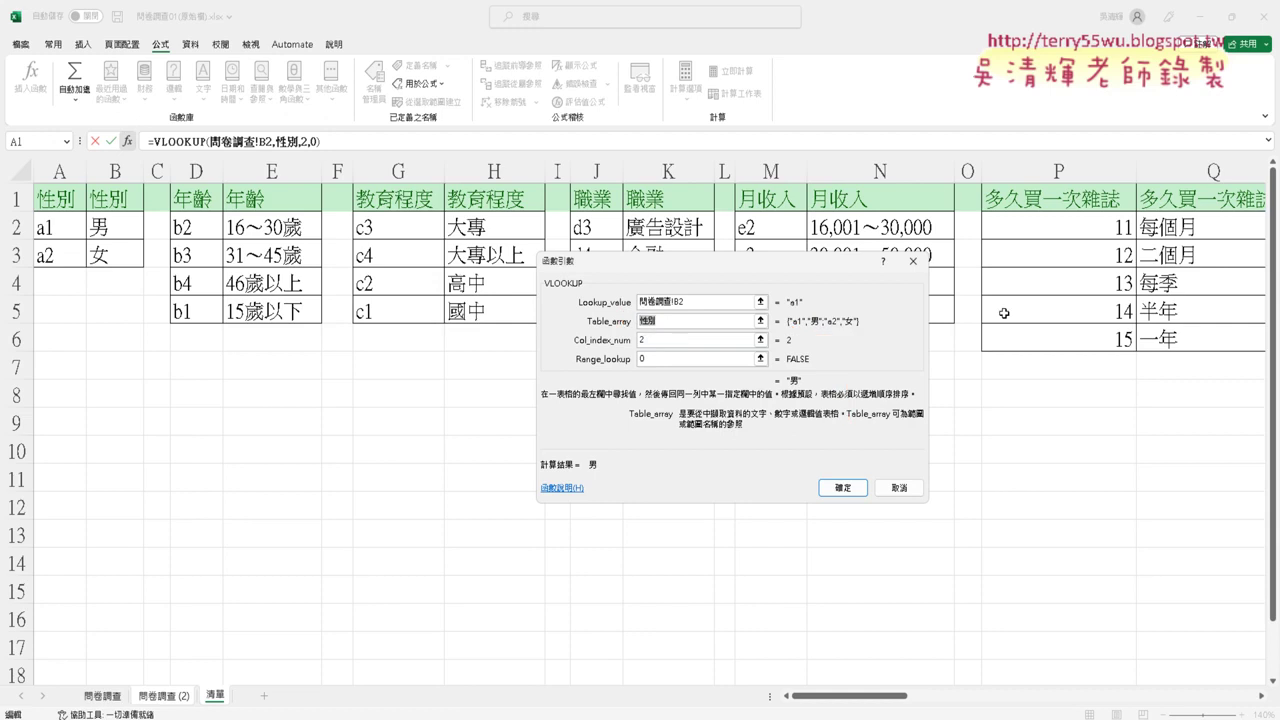
pyautogui.click(904, 489)
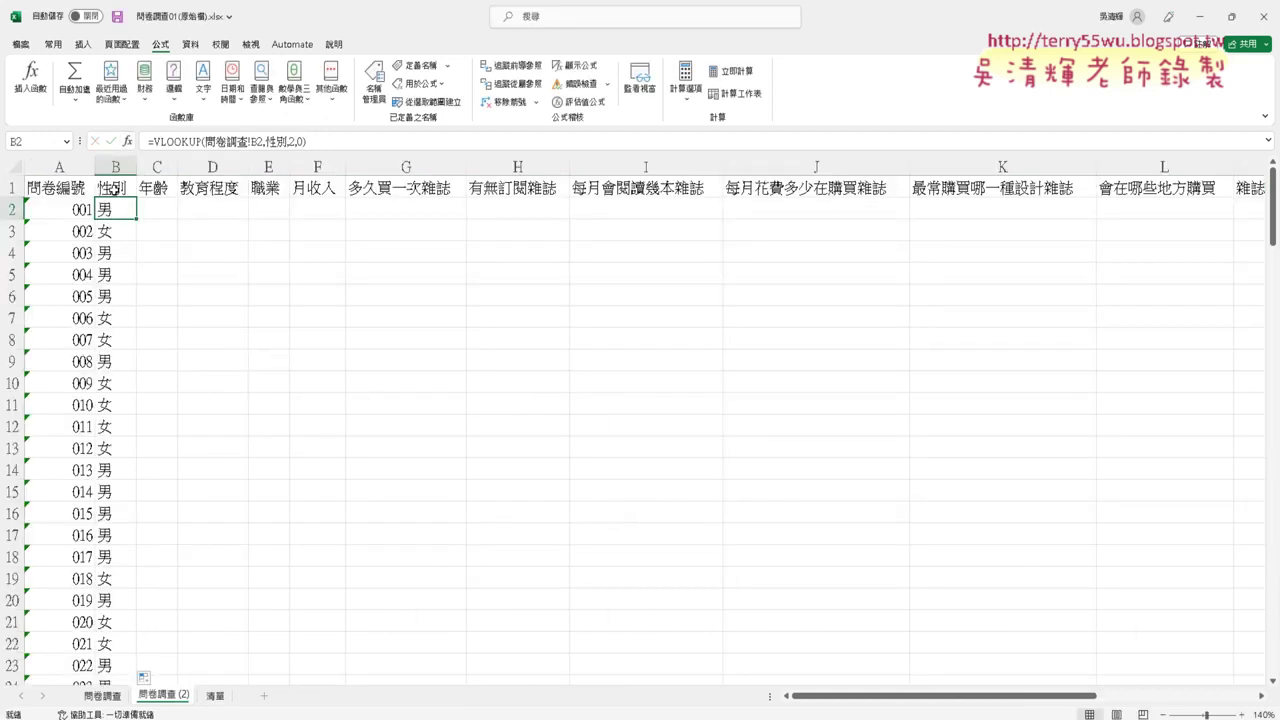
# Try to replace the table array of the VLOOKUP in B2 with a reference to heading cell B1
pyautogui.click(116, 187)
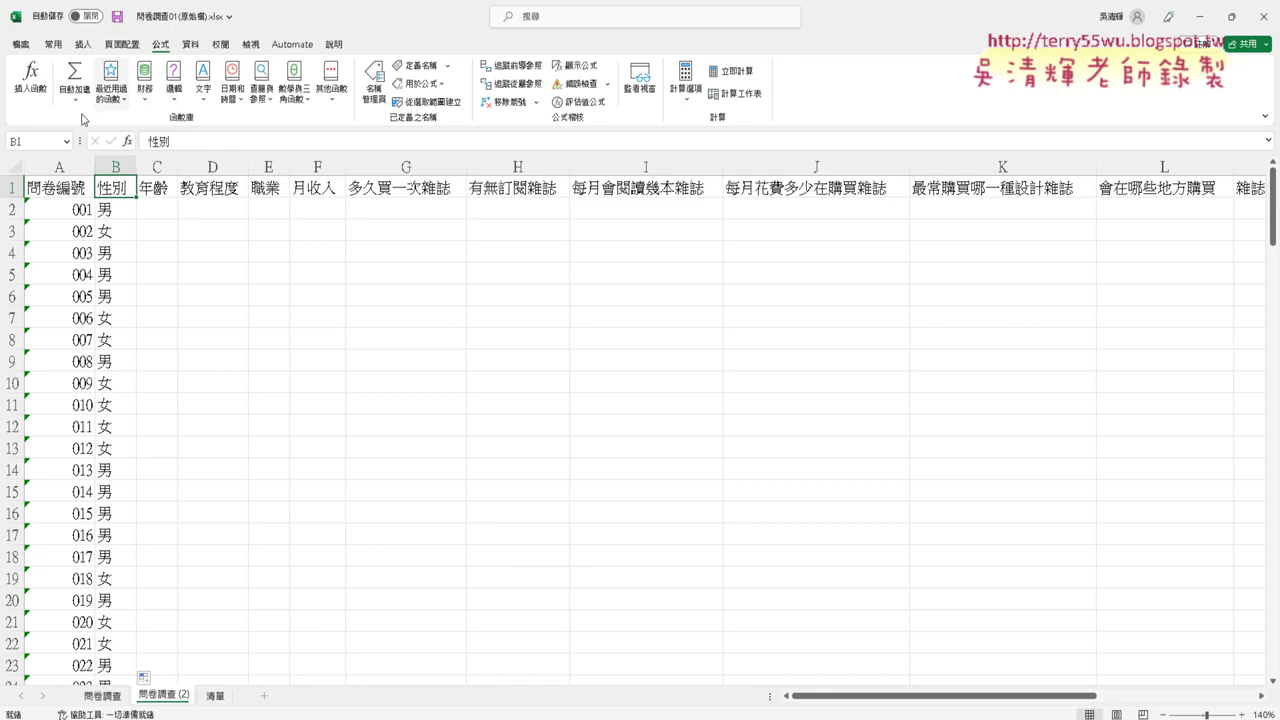
pyautogui.moveTo(177, 145); pyautogui.dragTo(146, 143)
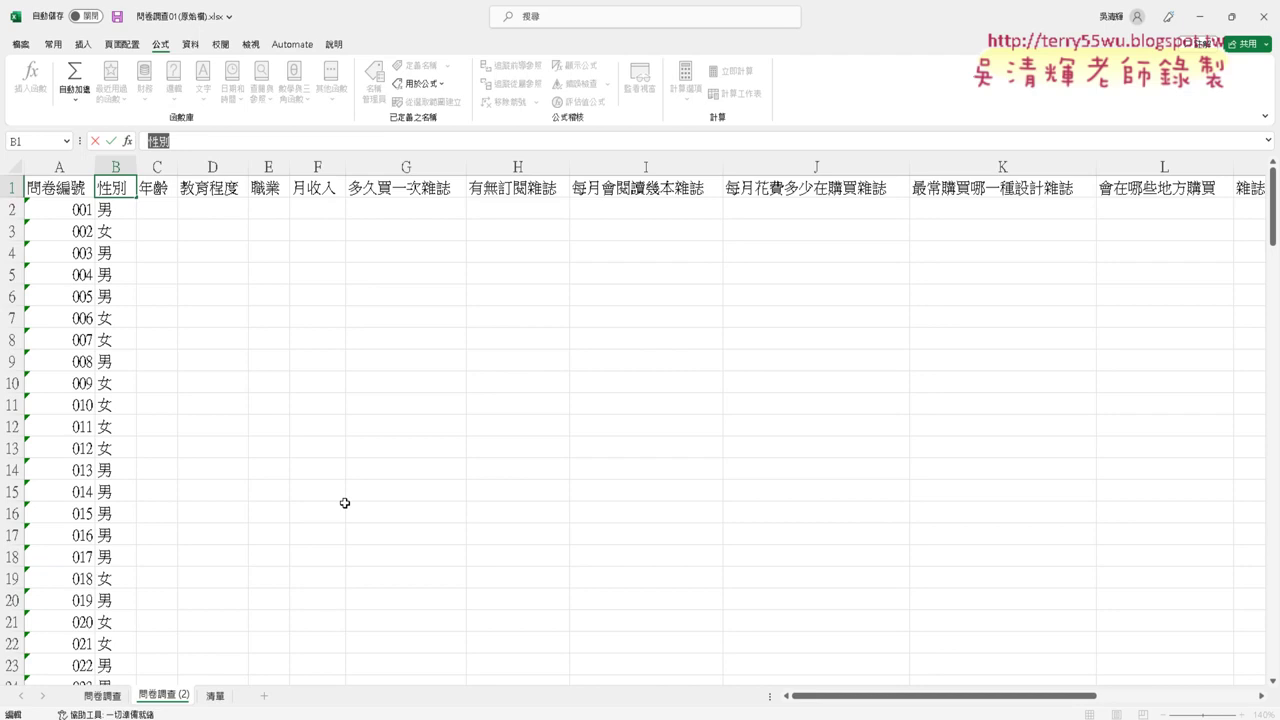
pyautogui.click(110, 213)
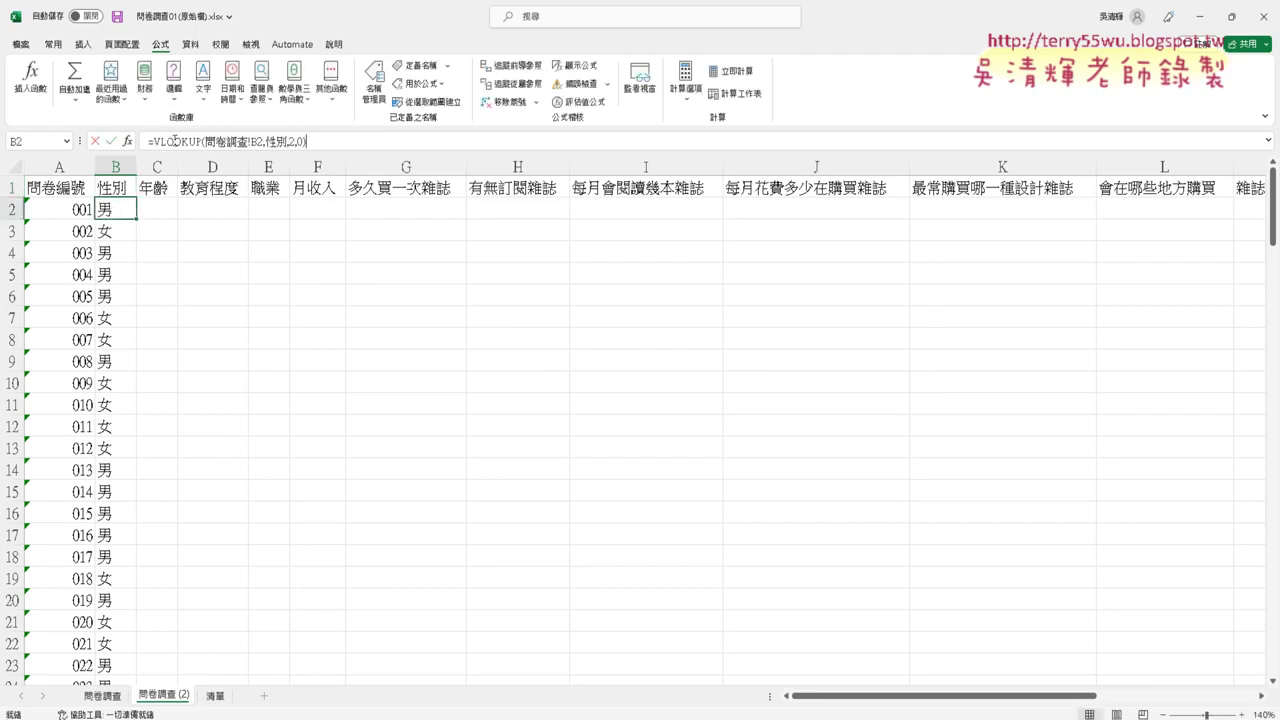
pyautogui.click(127, 141)
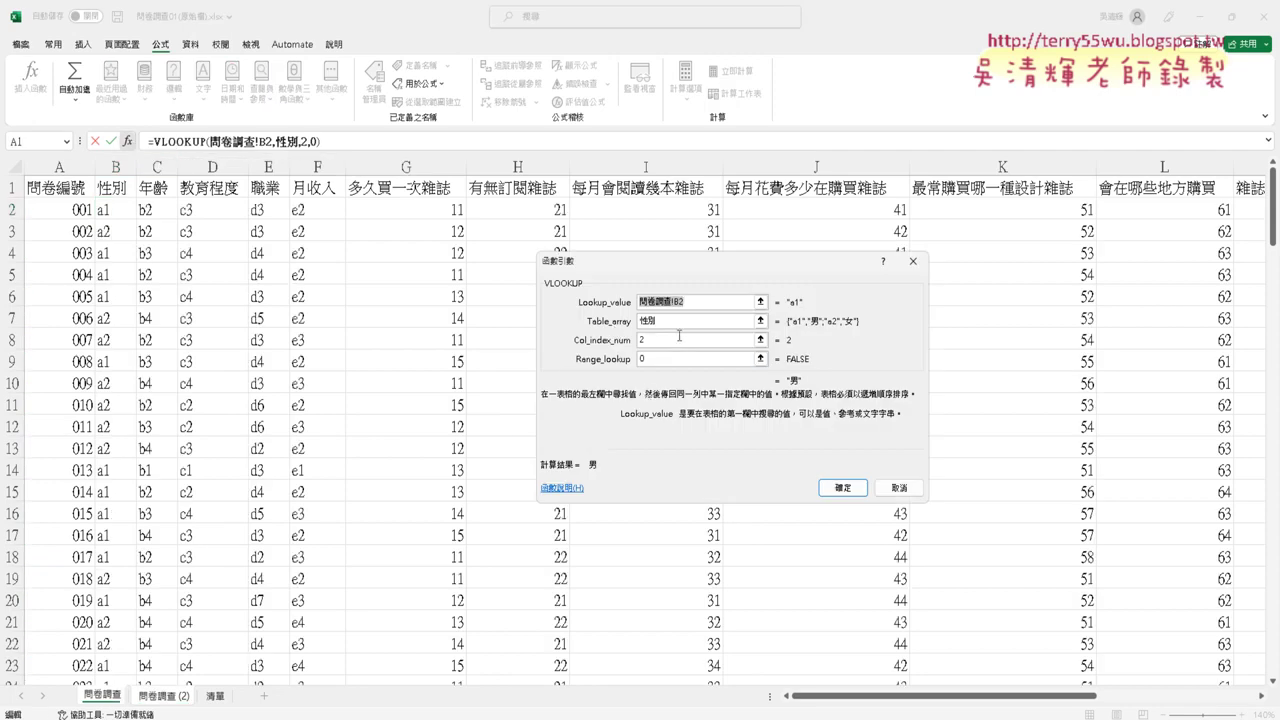
pyautogui.click(670, 322)
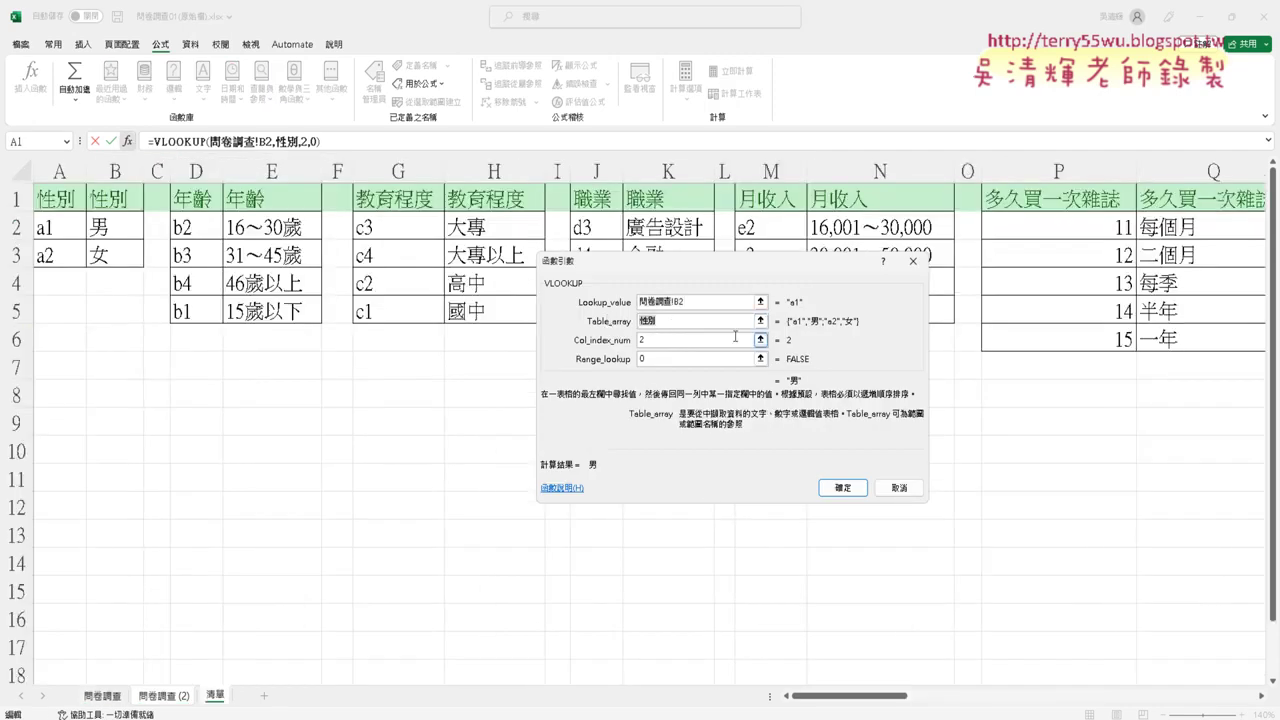
pyautogui.press('BackSpace')
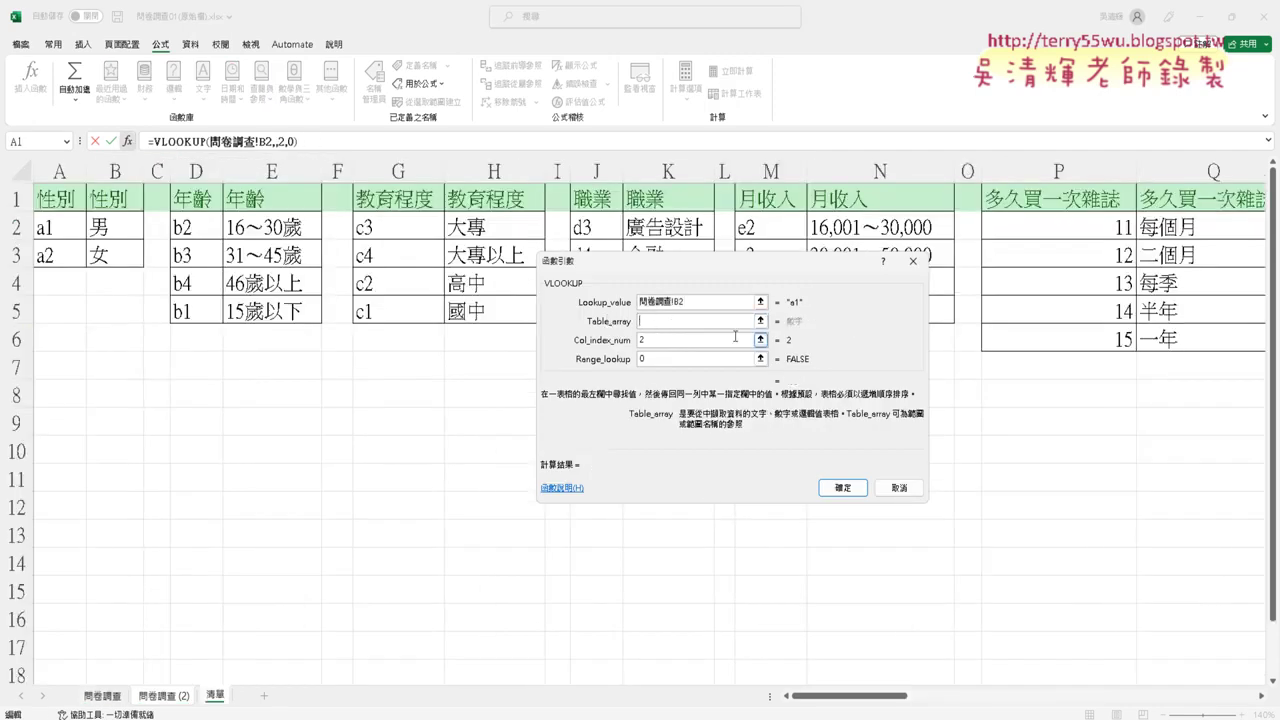
pyautogui.click(160, 694)
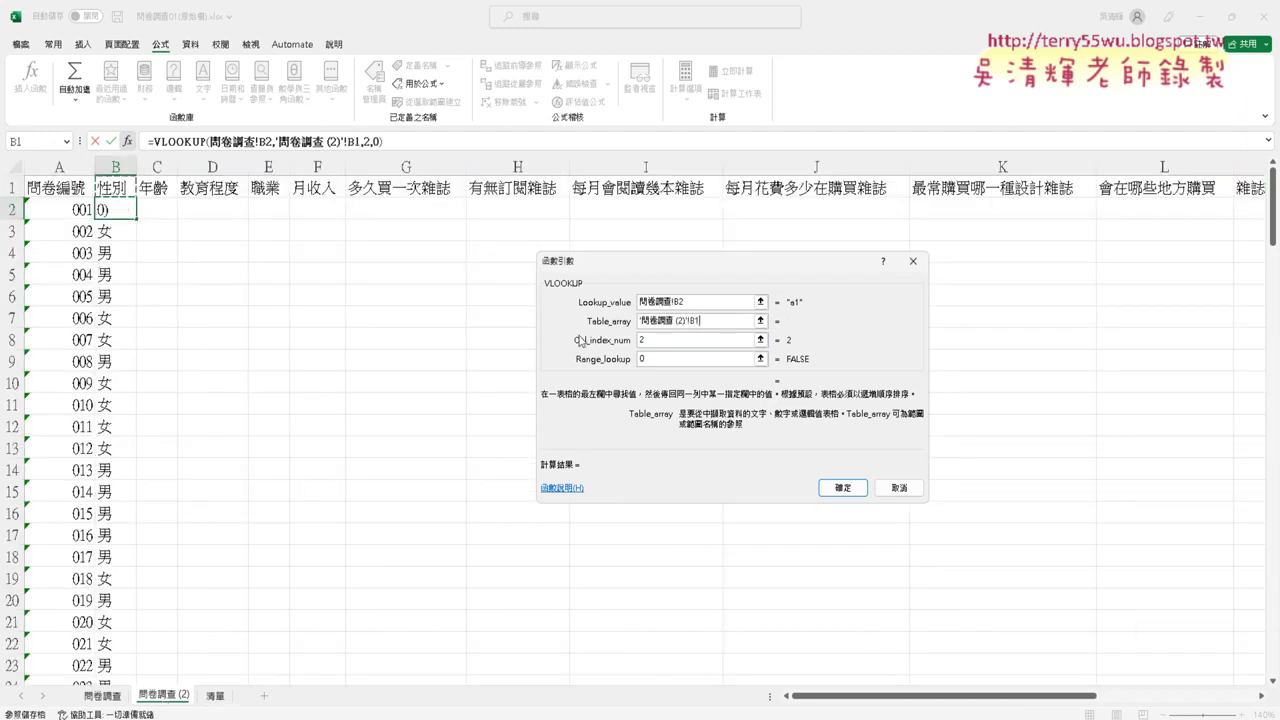
pyautogui.click(557, 308)
pyautogui.press('BackSpace')
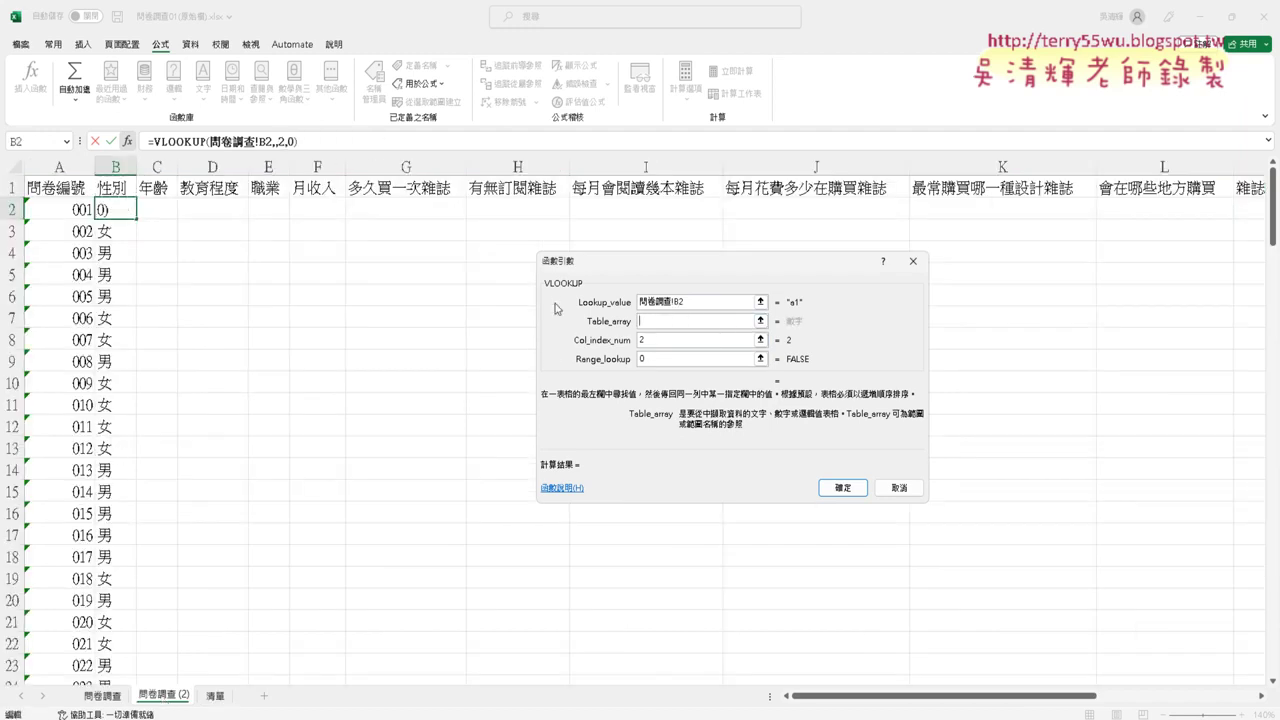
pyautogui.click(116, 187)
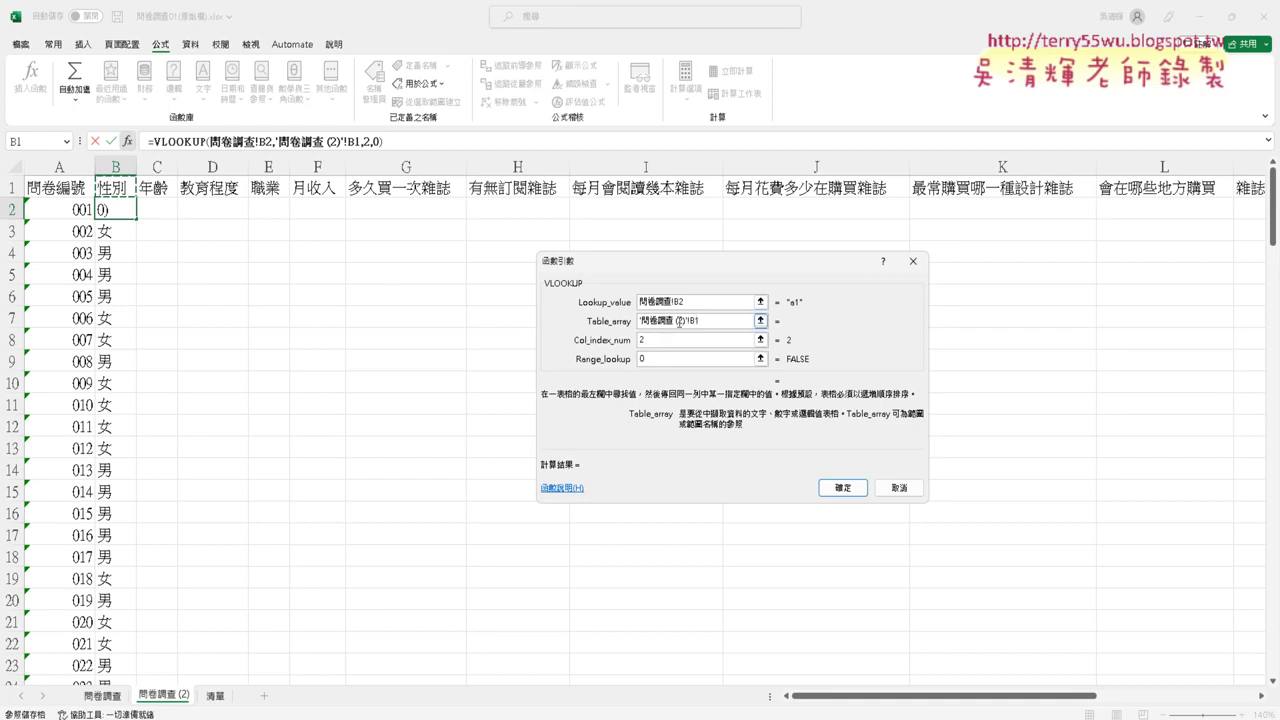
pyautogui.click(847, 489)
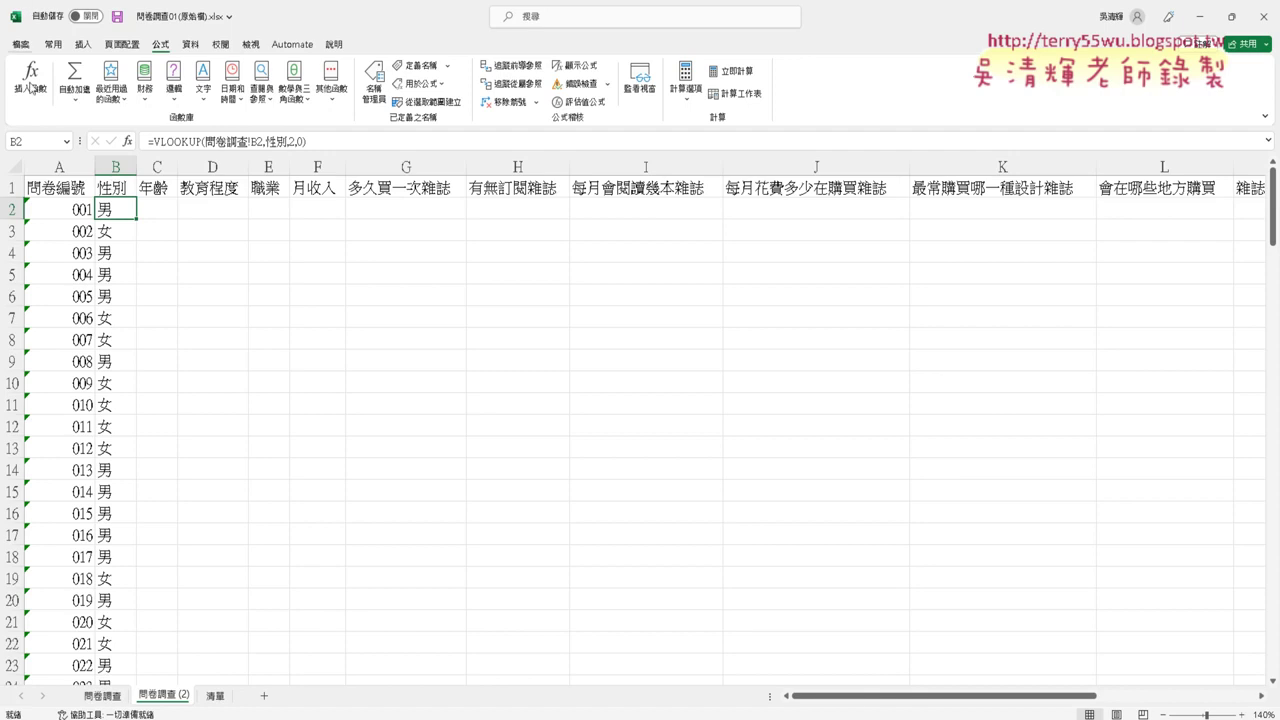
# On the 清單 sheet, check the defined names of the 性別, 年齡 and 教育程度 code tables against their headings
pyautogui.click(215, 697)
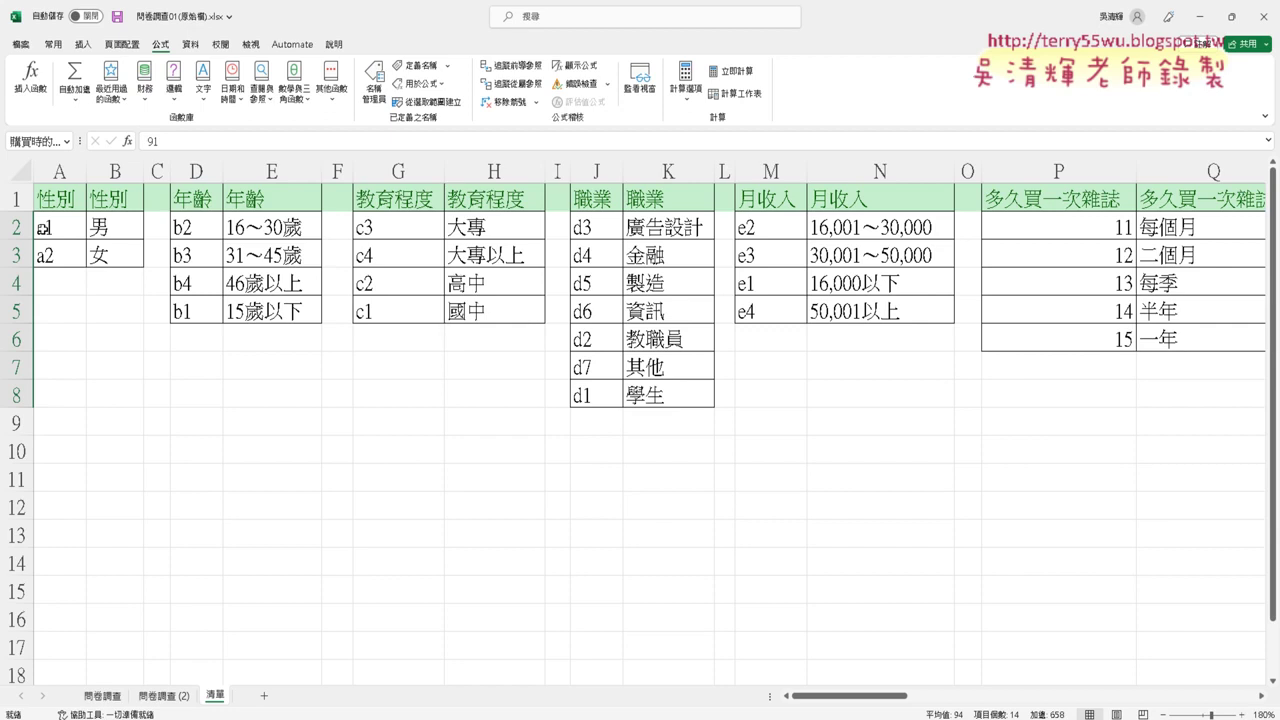
pyautogui.moveTo(42, 228); pyautogui.dragTo(117, 254)
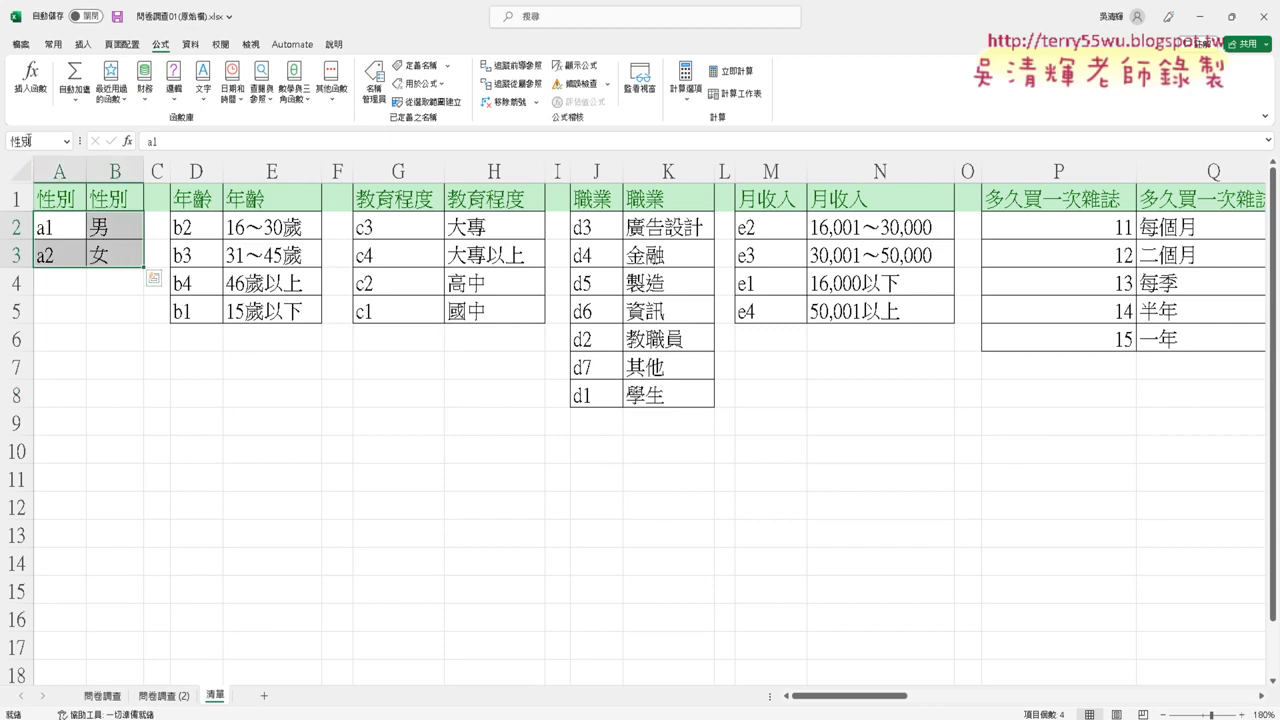
pyautogui.moveTo(190, 234); pyautogui.dragTo(299, 319)
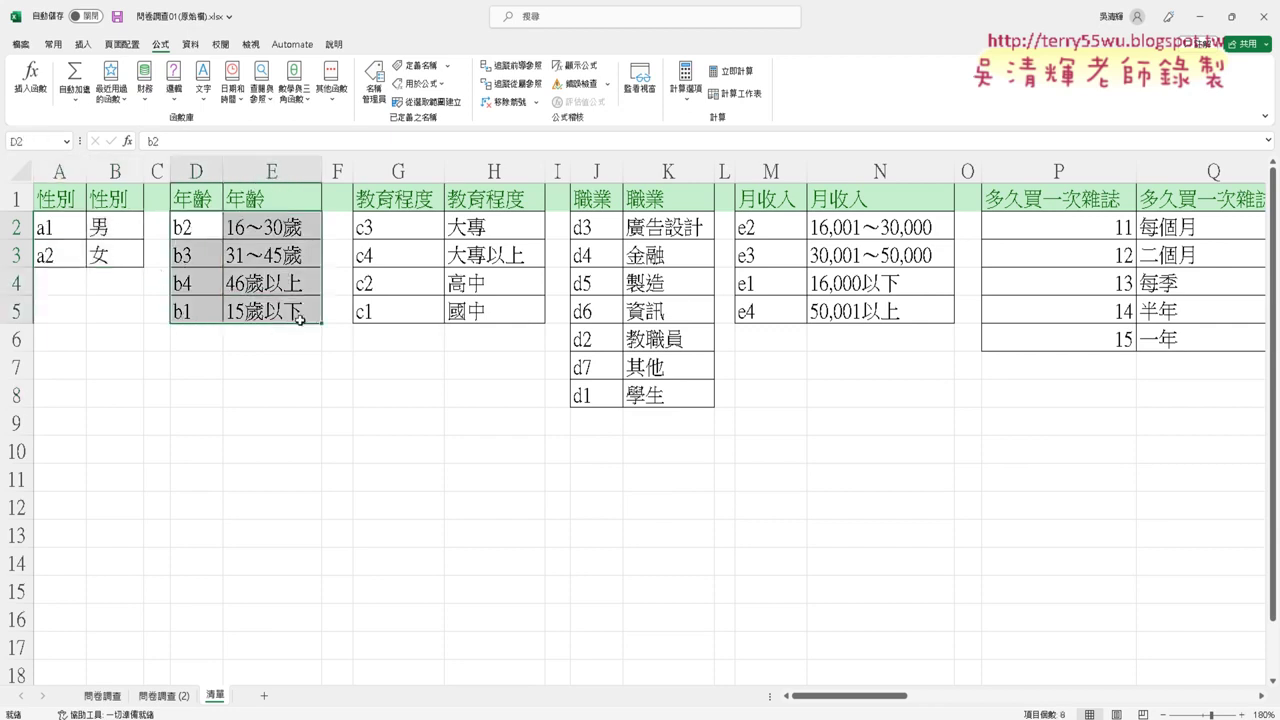
pyautogui.click(190, 199)
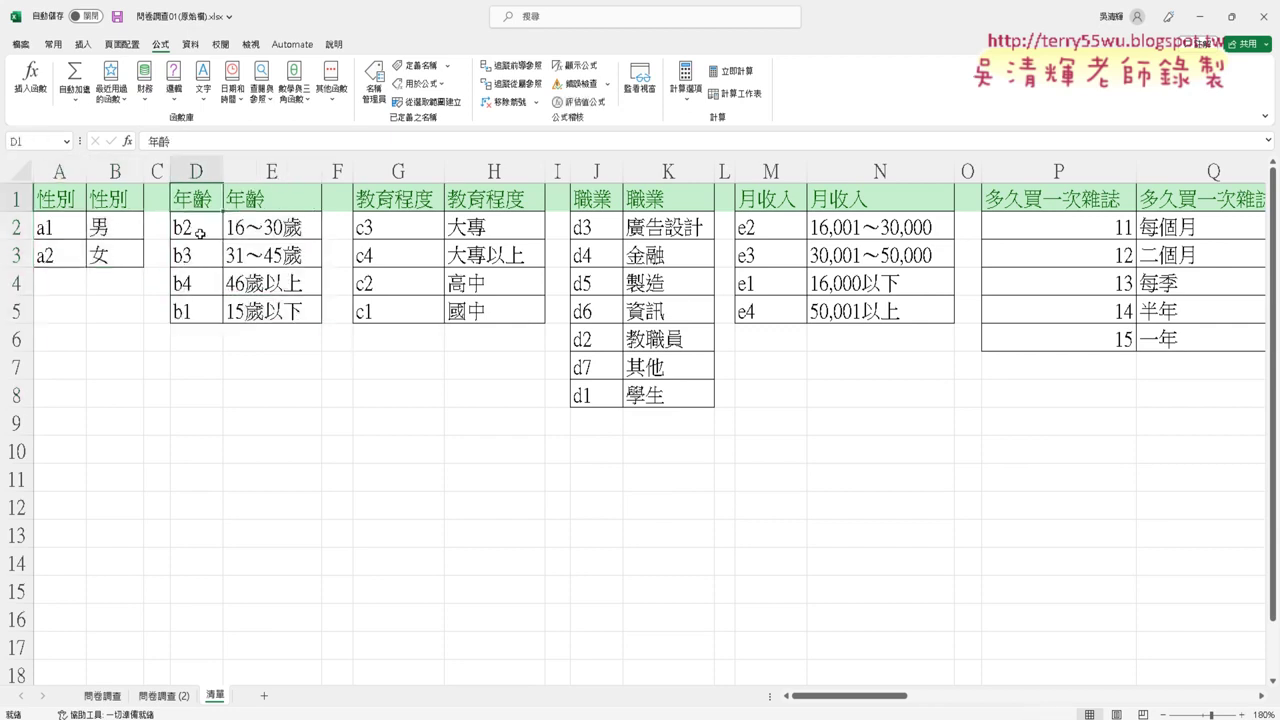
pyautogui.moveTo(200, 233); pyautogui.dragTo(274, 312)
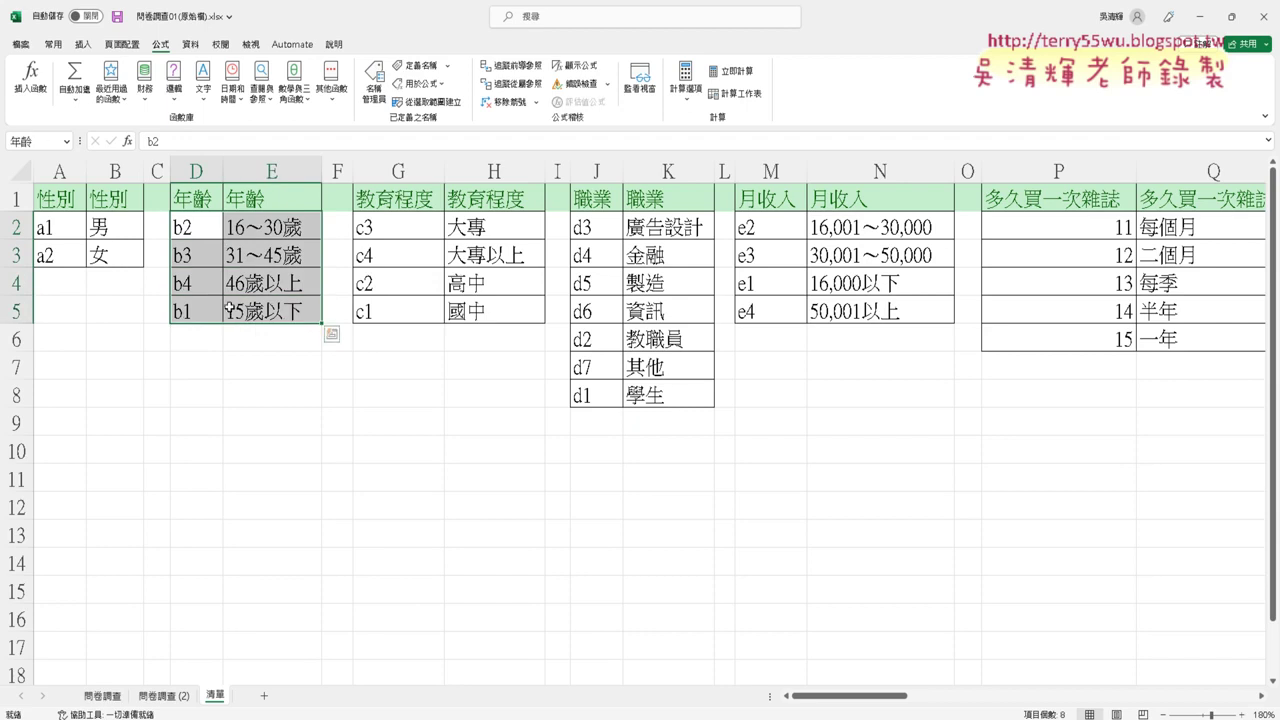
pyautogui.click(41, 141)
pyautogui.click(374, 197)
pyautogui.moveTo(388, 220); pyautogui.dragTo(471, 317)
pyautogui.click(416, 250)
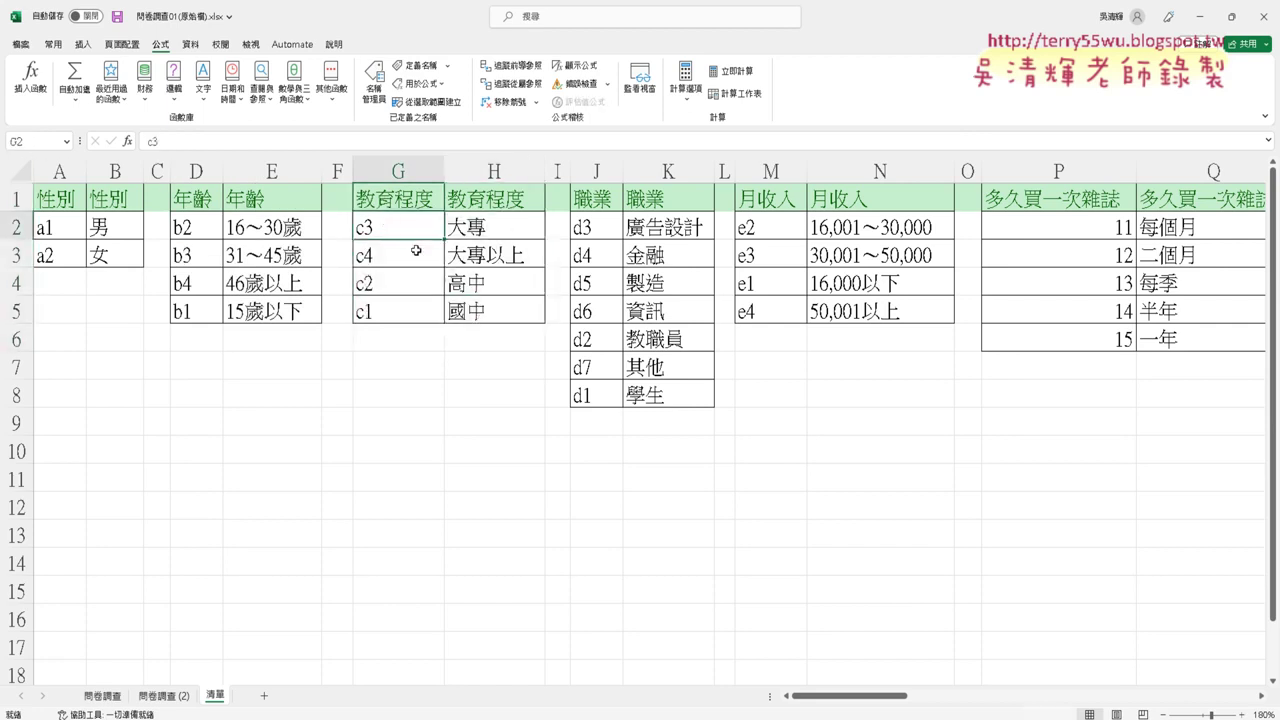
pyautogui.moveTo(416, 235); pyautogui.dragTo(491, 311)
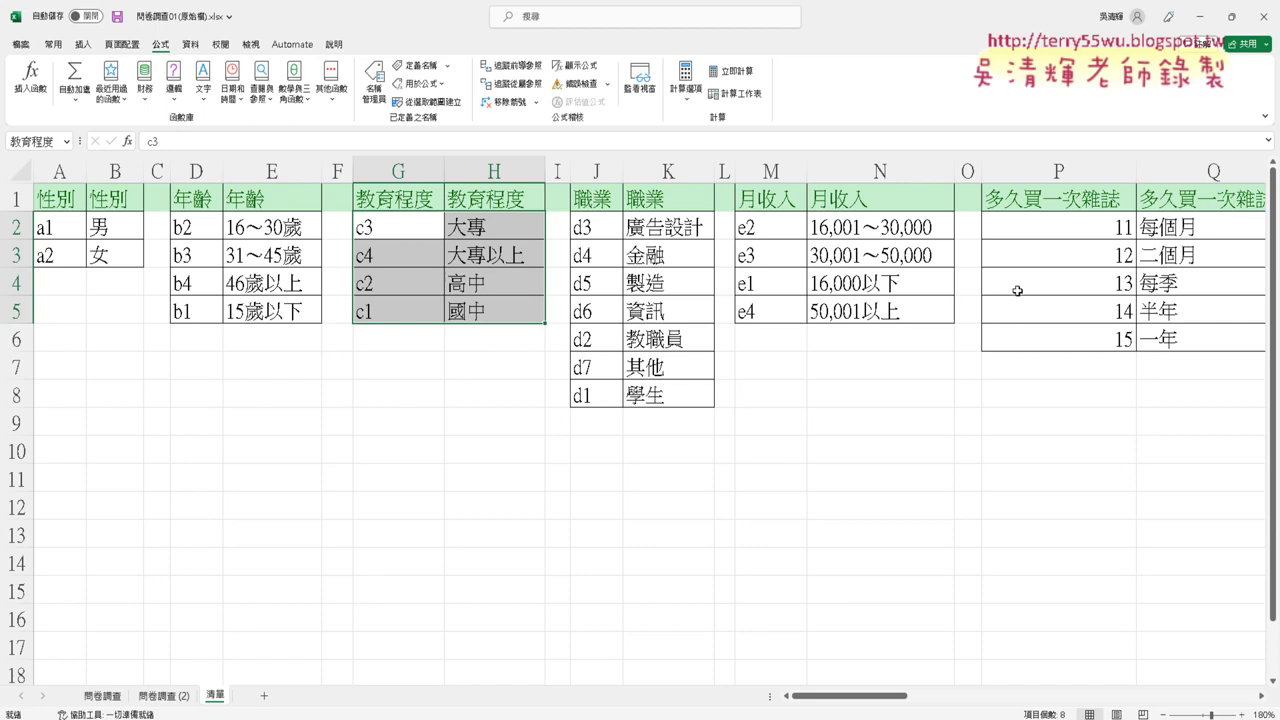
# Review the workbook's defined names and the 清單 ranges they refer to
pyautogui.click(412, 66)
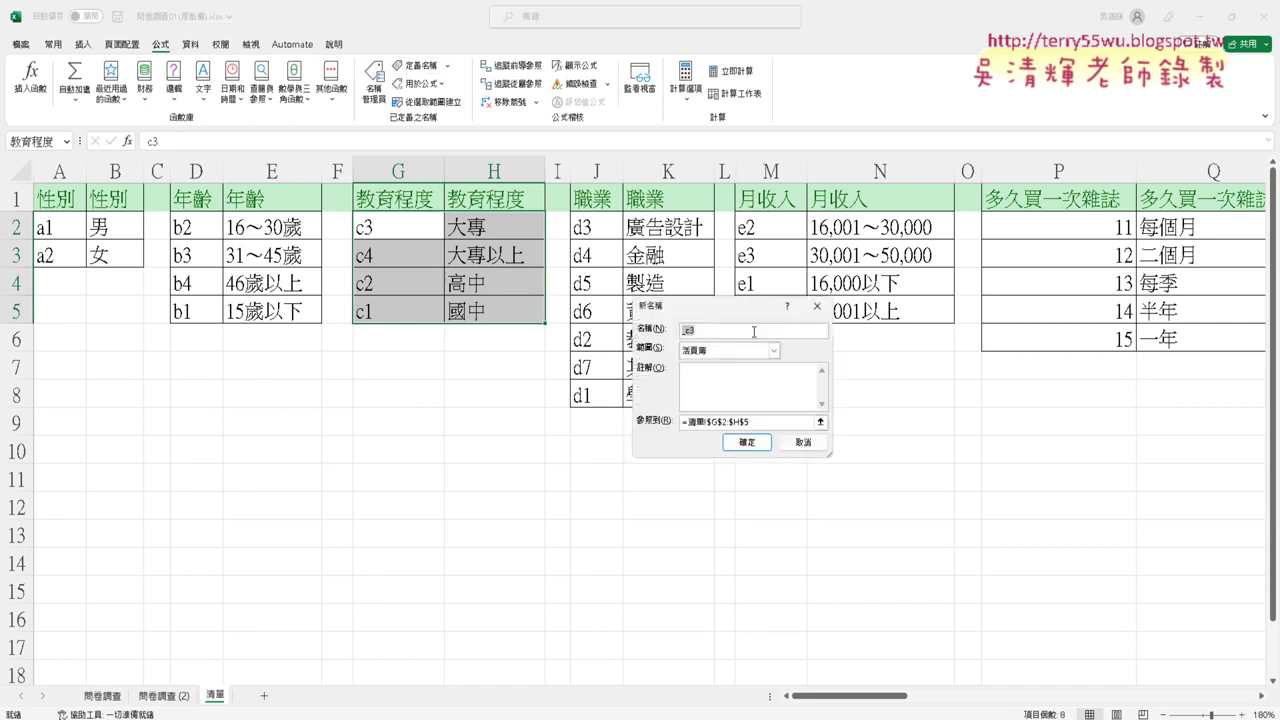
pyautogui.click(803, 442)
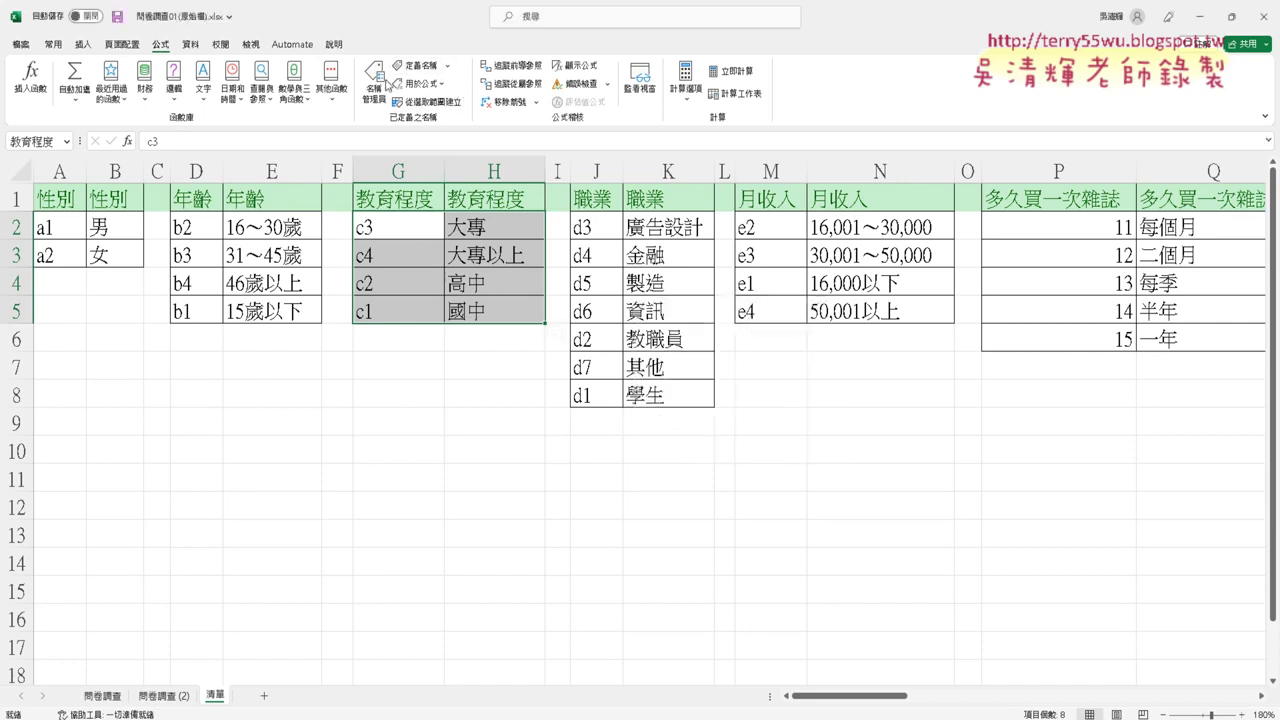
pyautogui.click(378, 86)
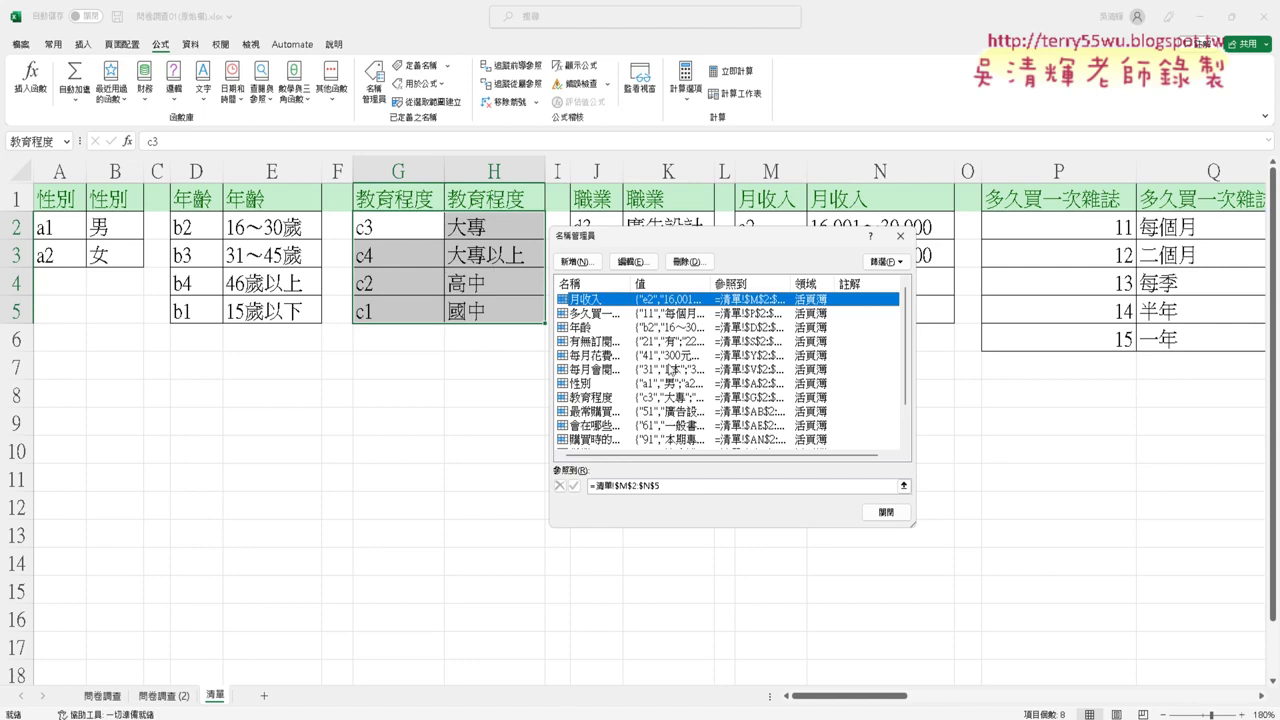
pyautogui.click(688, 326)
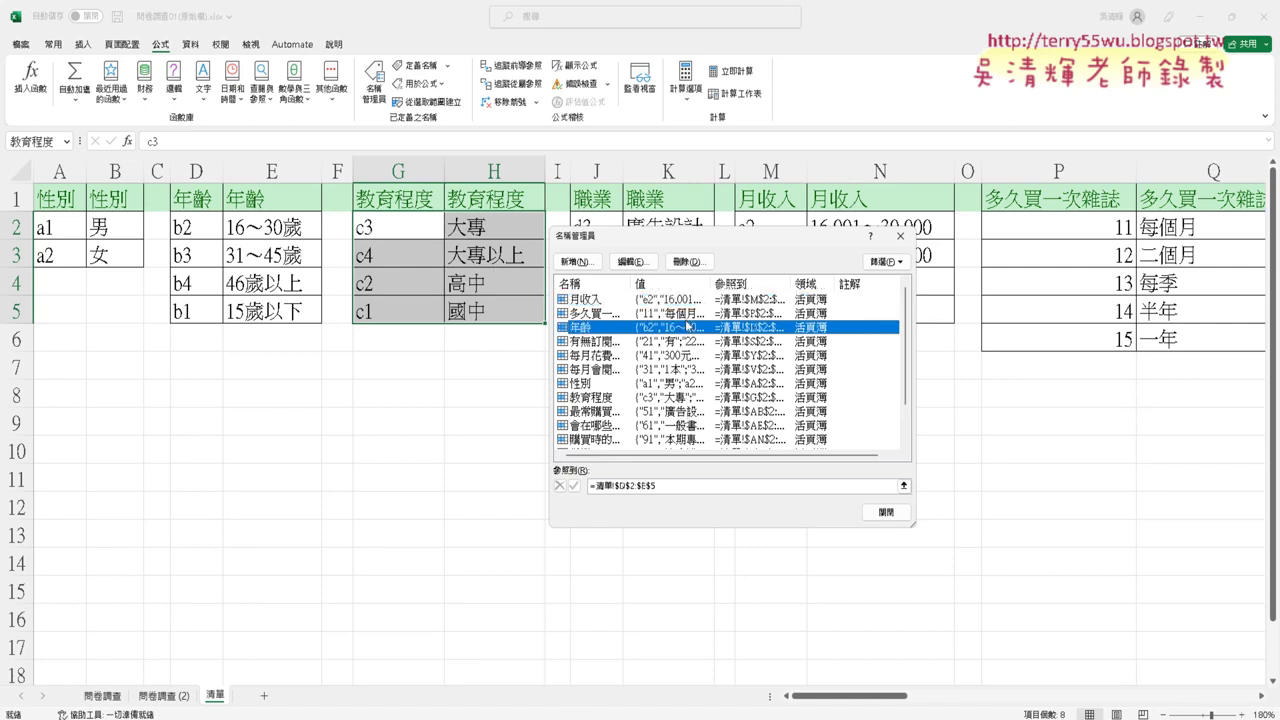
pyautogui.click(690, 313)
pyautogui.click(886, 511)
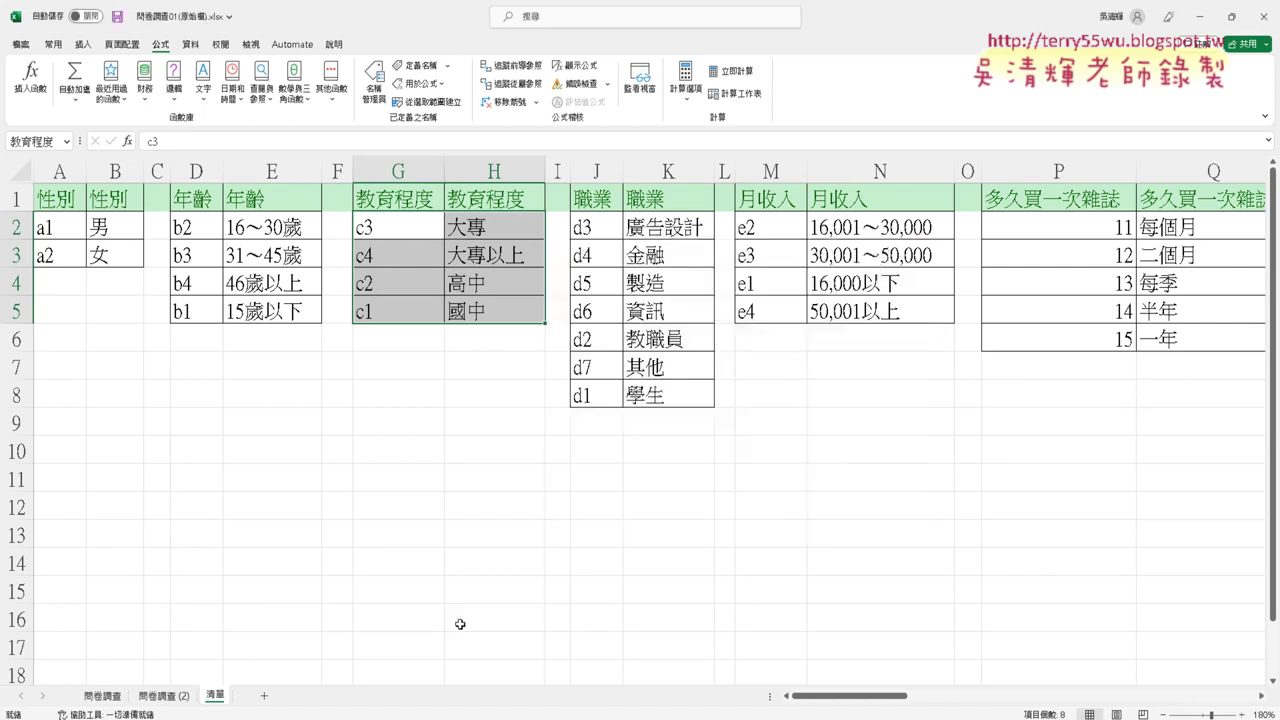
# Duplicate the 問卷調查 sheet, placing the copy directly after the original
pyautogui.click(102, 697)
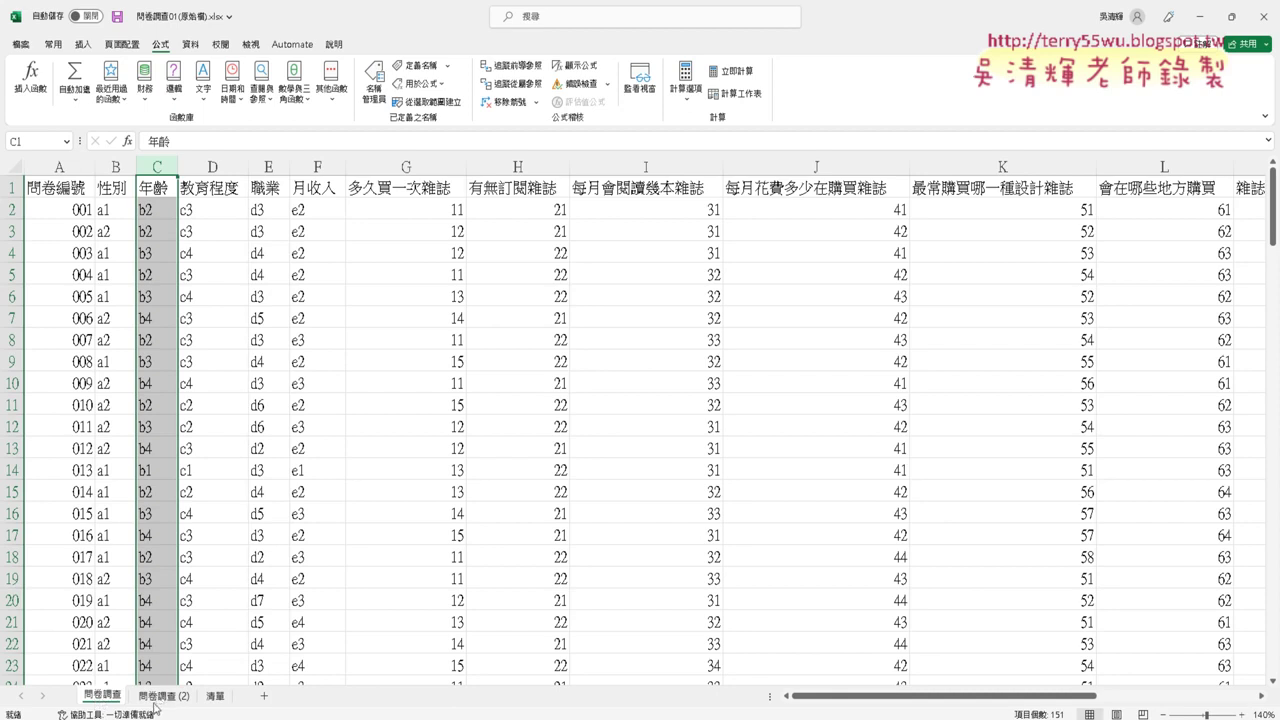
pyautogui.rightClick(113, 703)
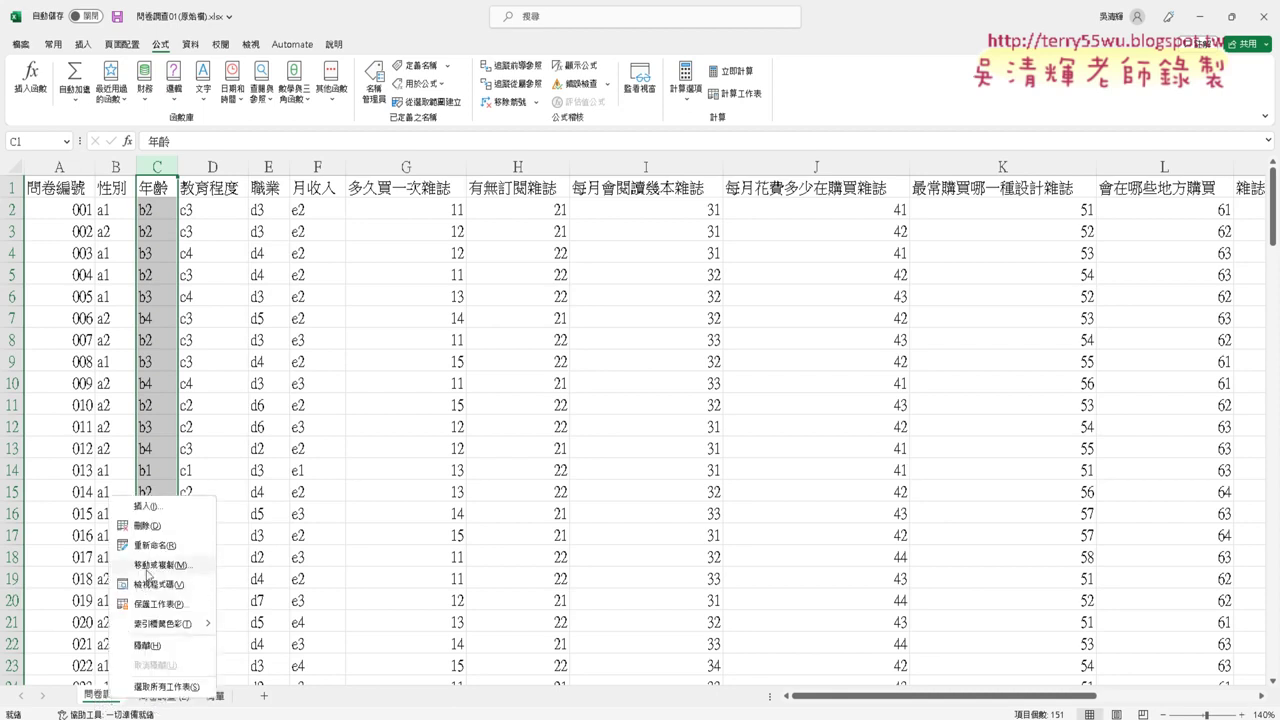
pyautogui.click(113, 694)
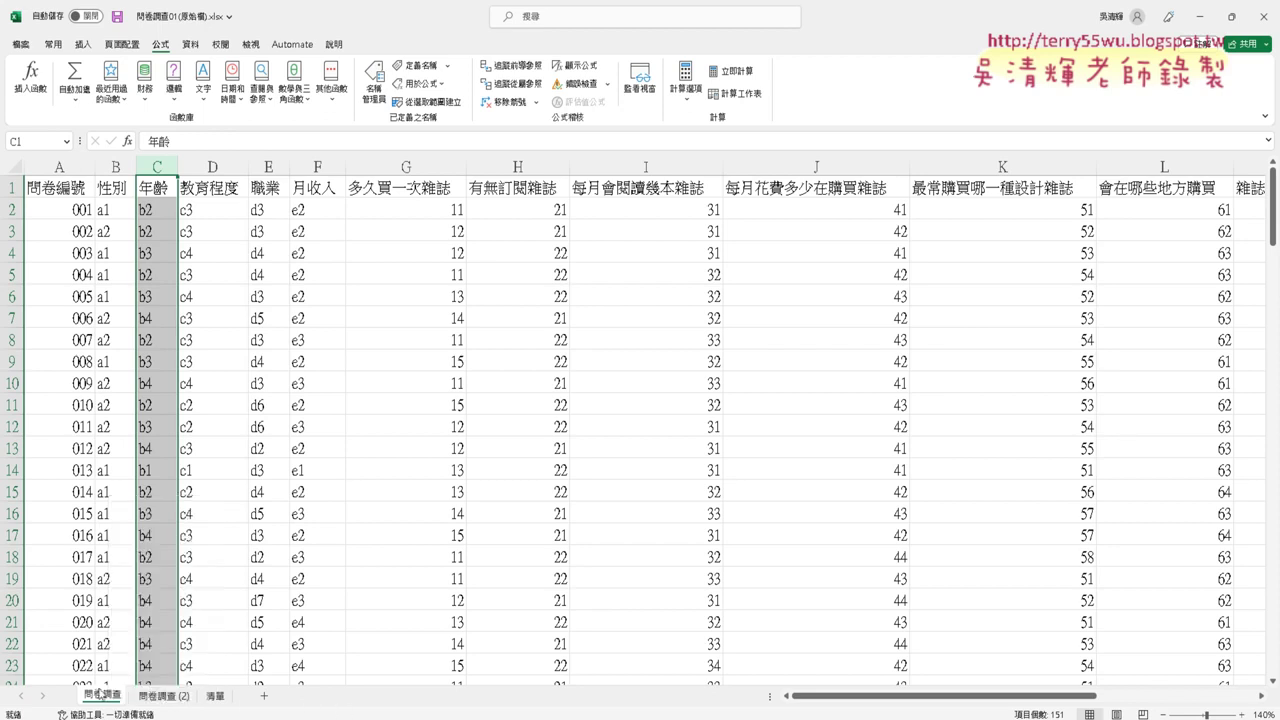
pyautogui.moveTo(116, 694); pyautogui.dragTo(146, 686)
pyautogui.moveTo(146, 686); pyautogui.dragTo(147, 693)
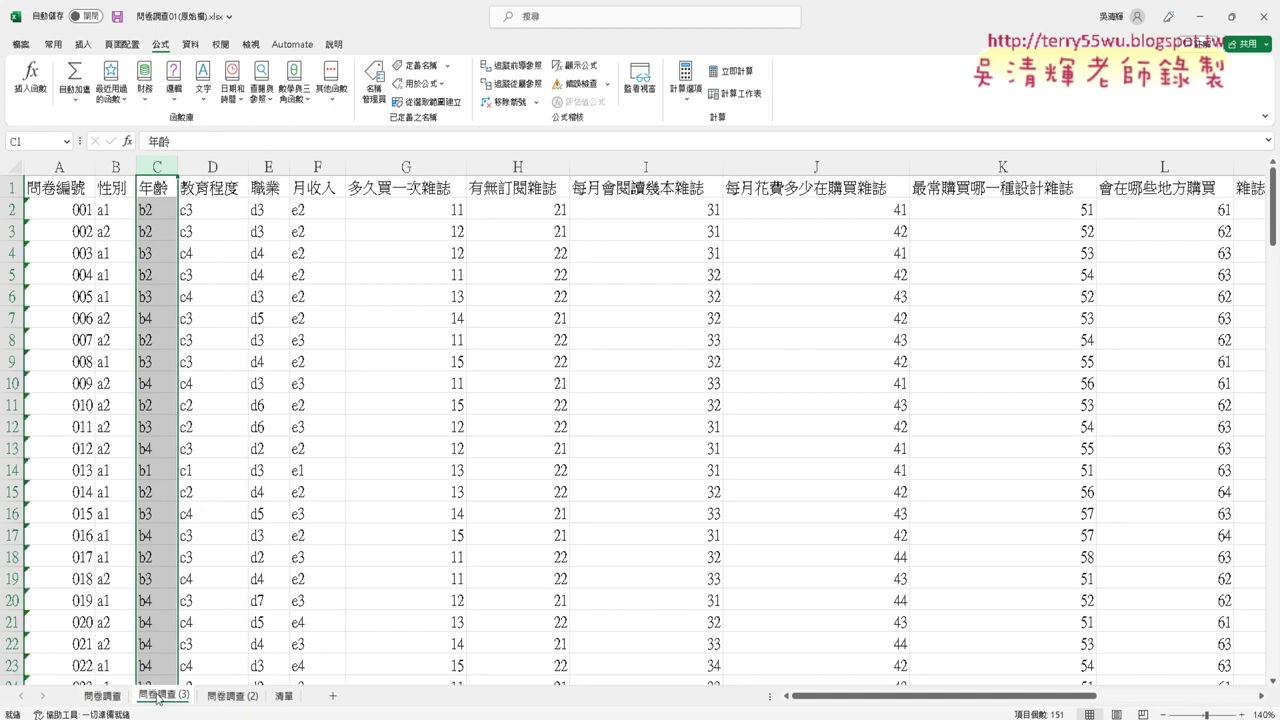
# Clear all answer codes in B2:O151 on 問卷調查 (3), keeping the headings and questionnaire numbers
pyautogui.click(109, 212)
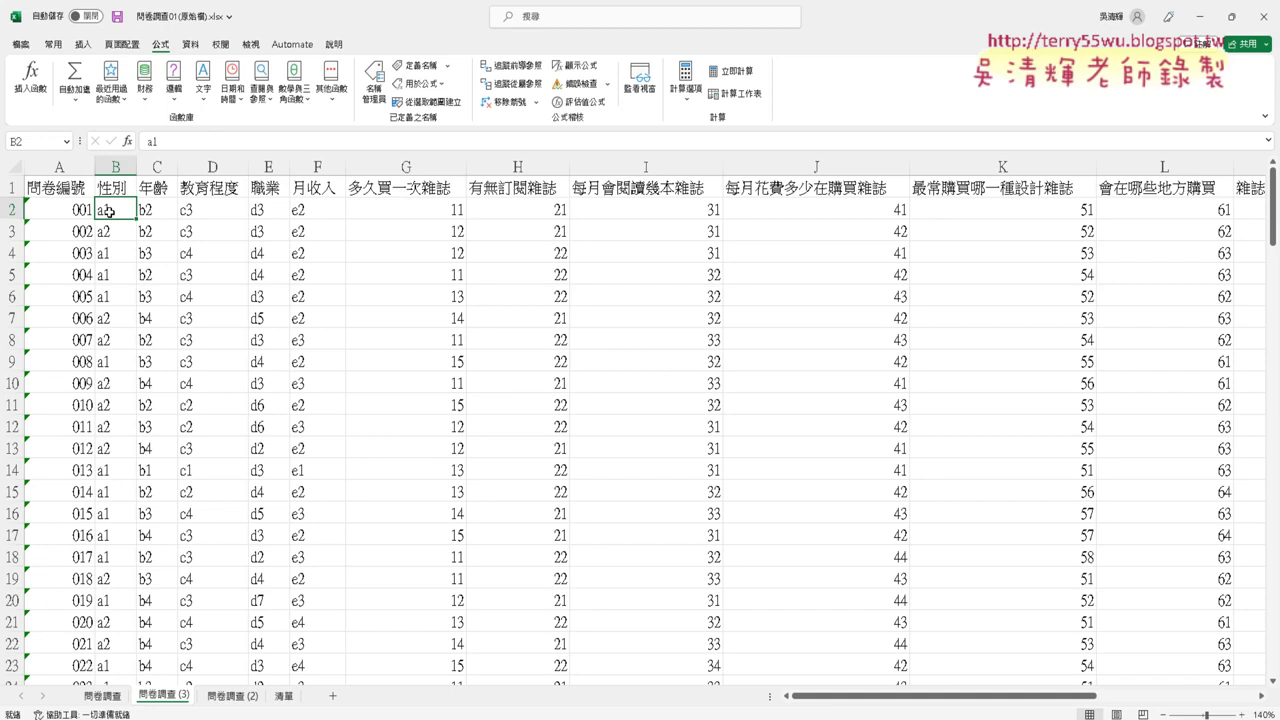
pyautogui.hotkey('ctrl', 'shift', 'Right')
pyautogui.hotkey('ctrl', 'shift', 'Down')
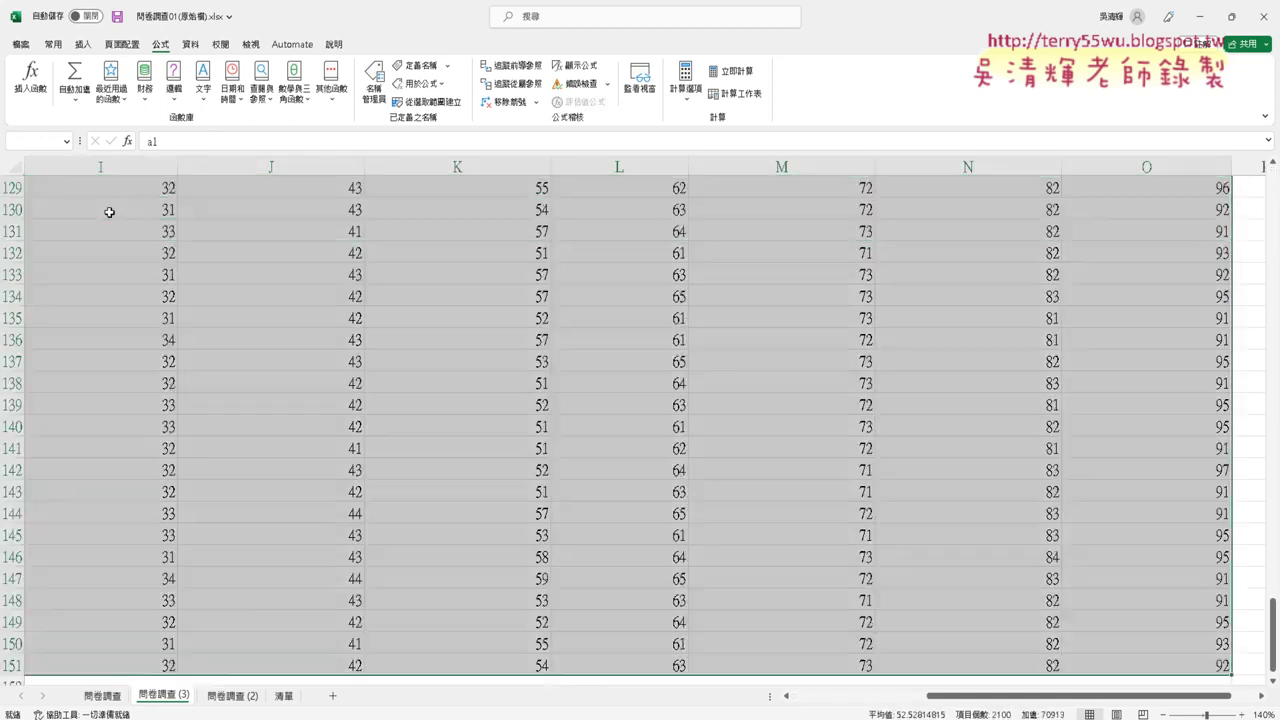
pyautogui.hotkey('ctrl', 'BackSpace')
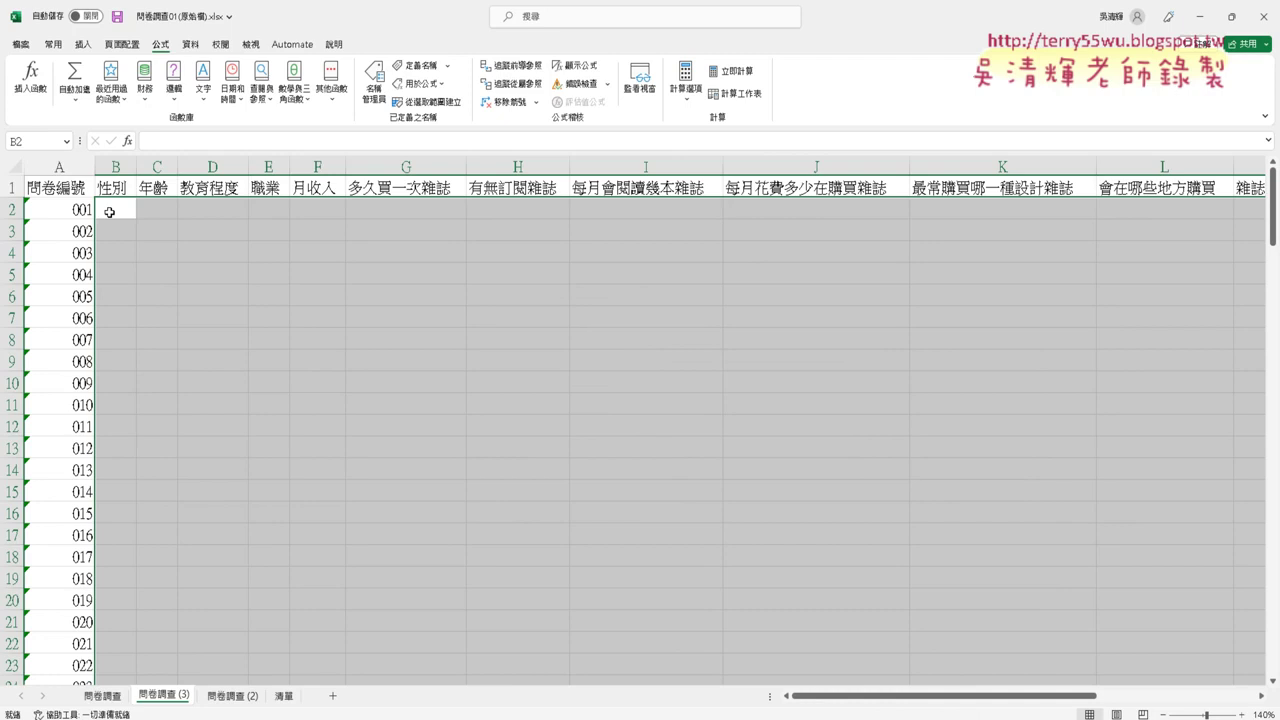
pyautogui.click(110, 212)
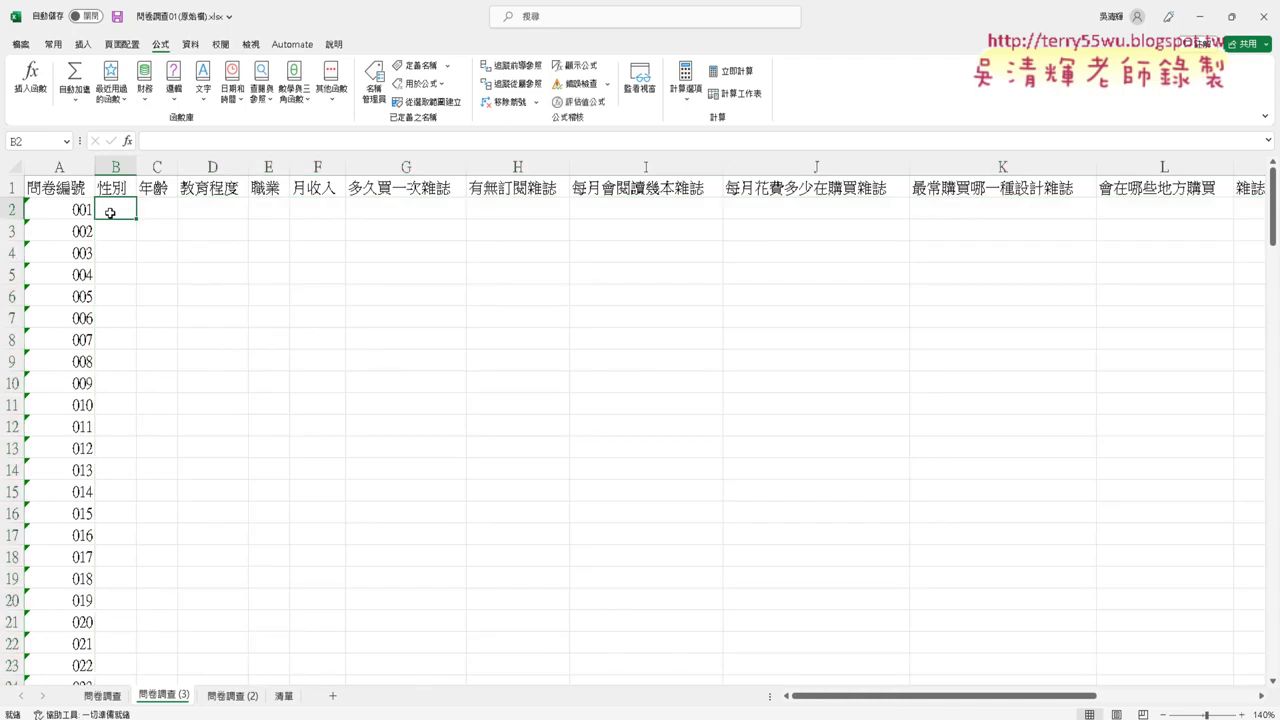